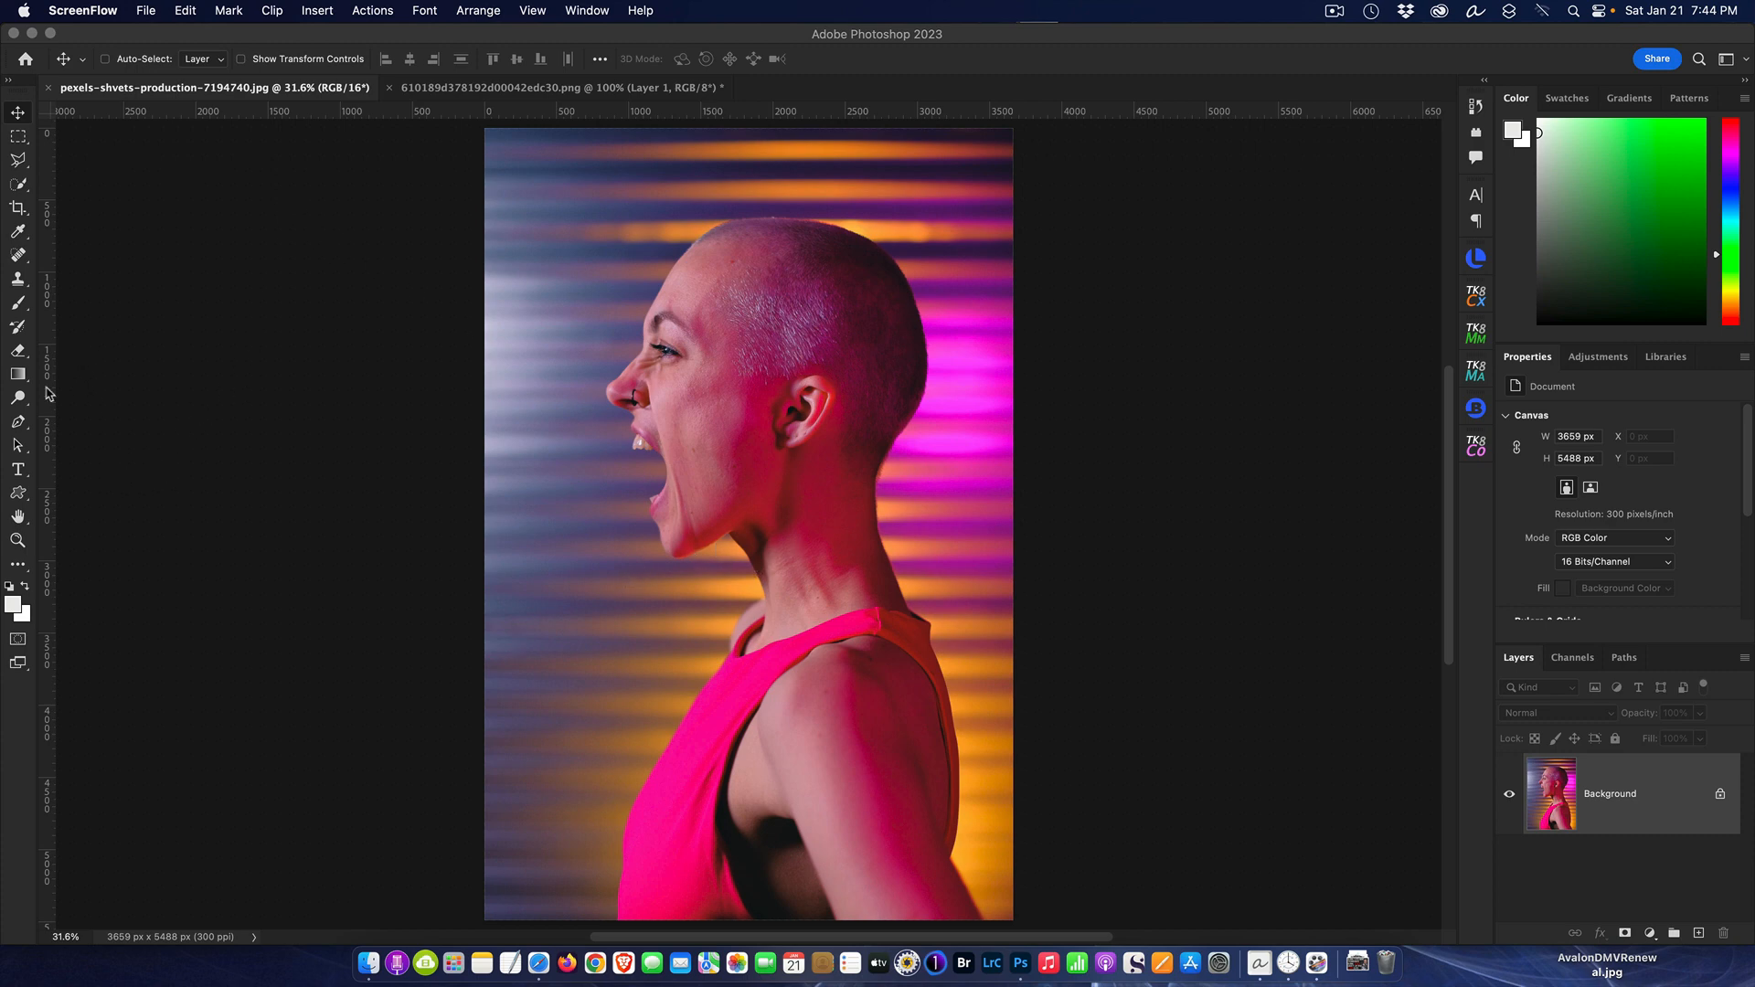
- Draw a perfect circle about 3289 px in diameter over the woman's head with the Ellipse tool in Shape mode
left_click(27, 504)
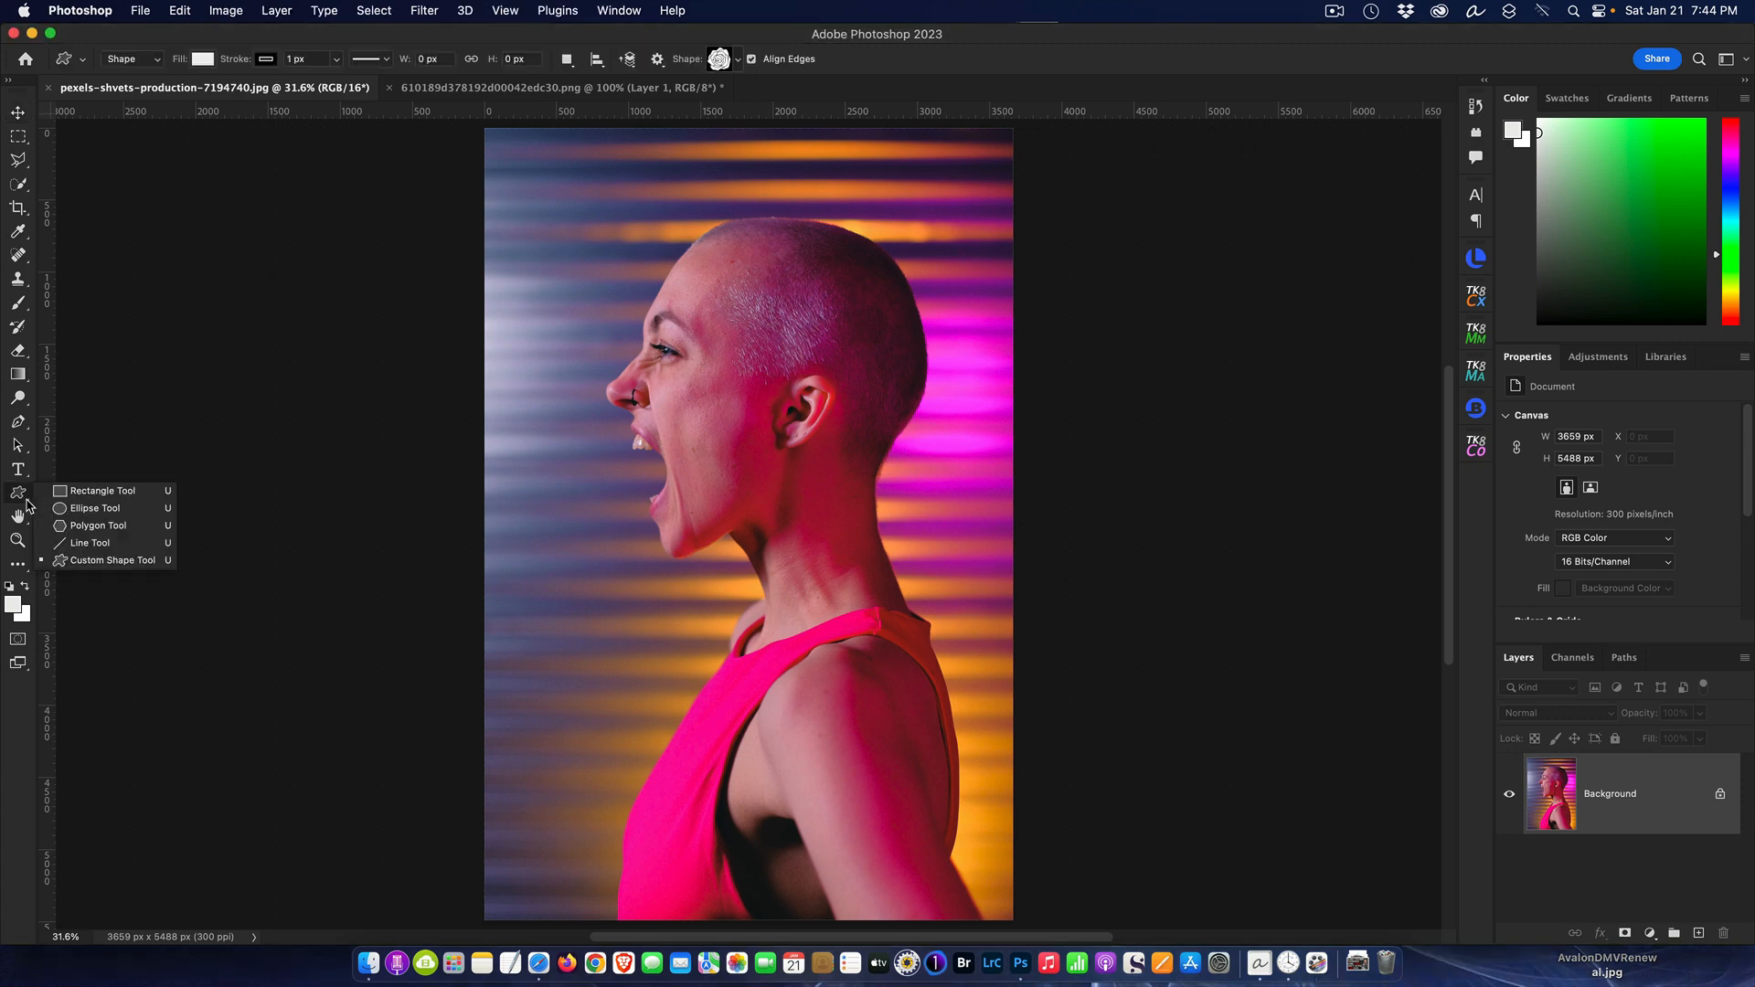
left_click(62, 493)
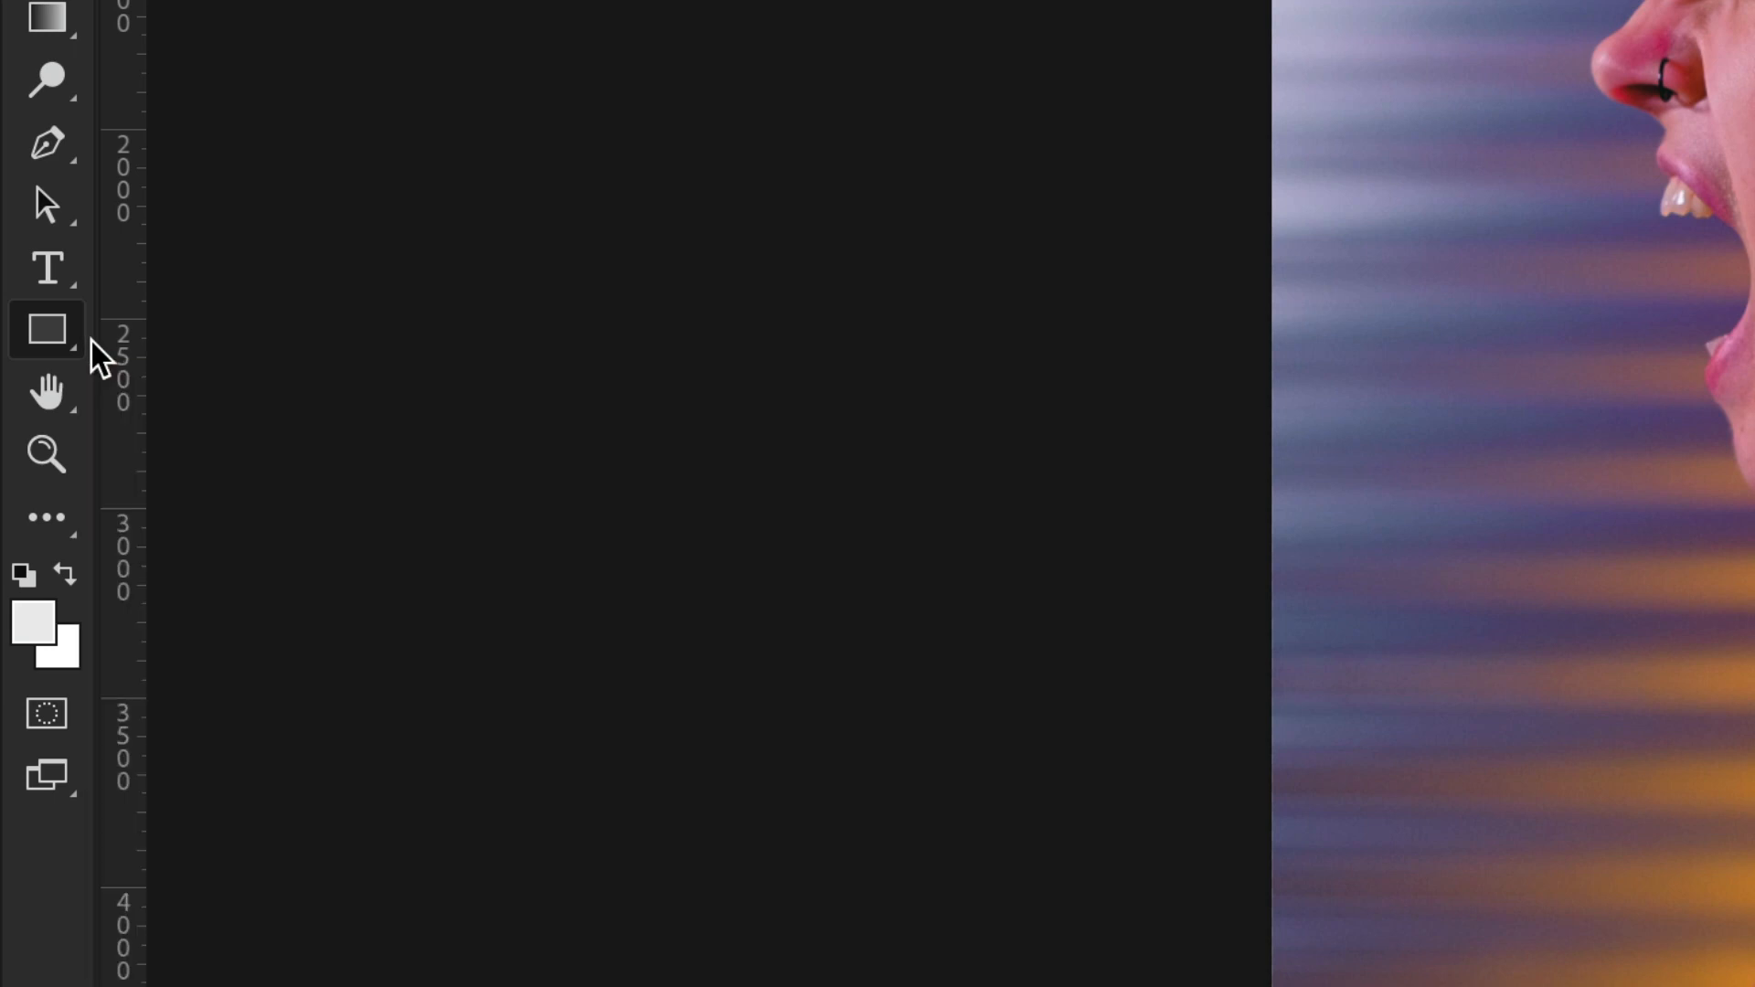
left_click(74, 349)
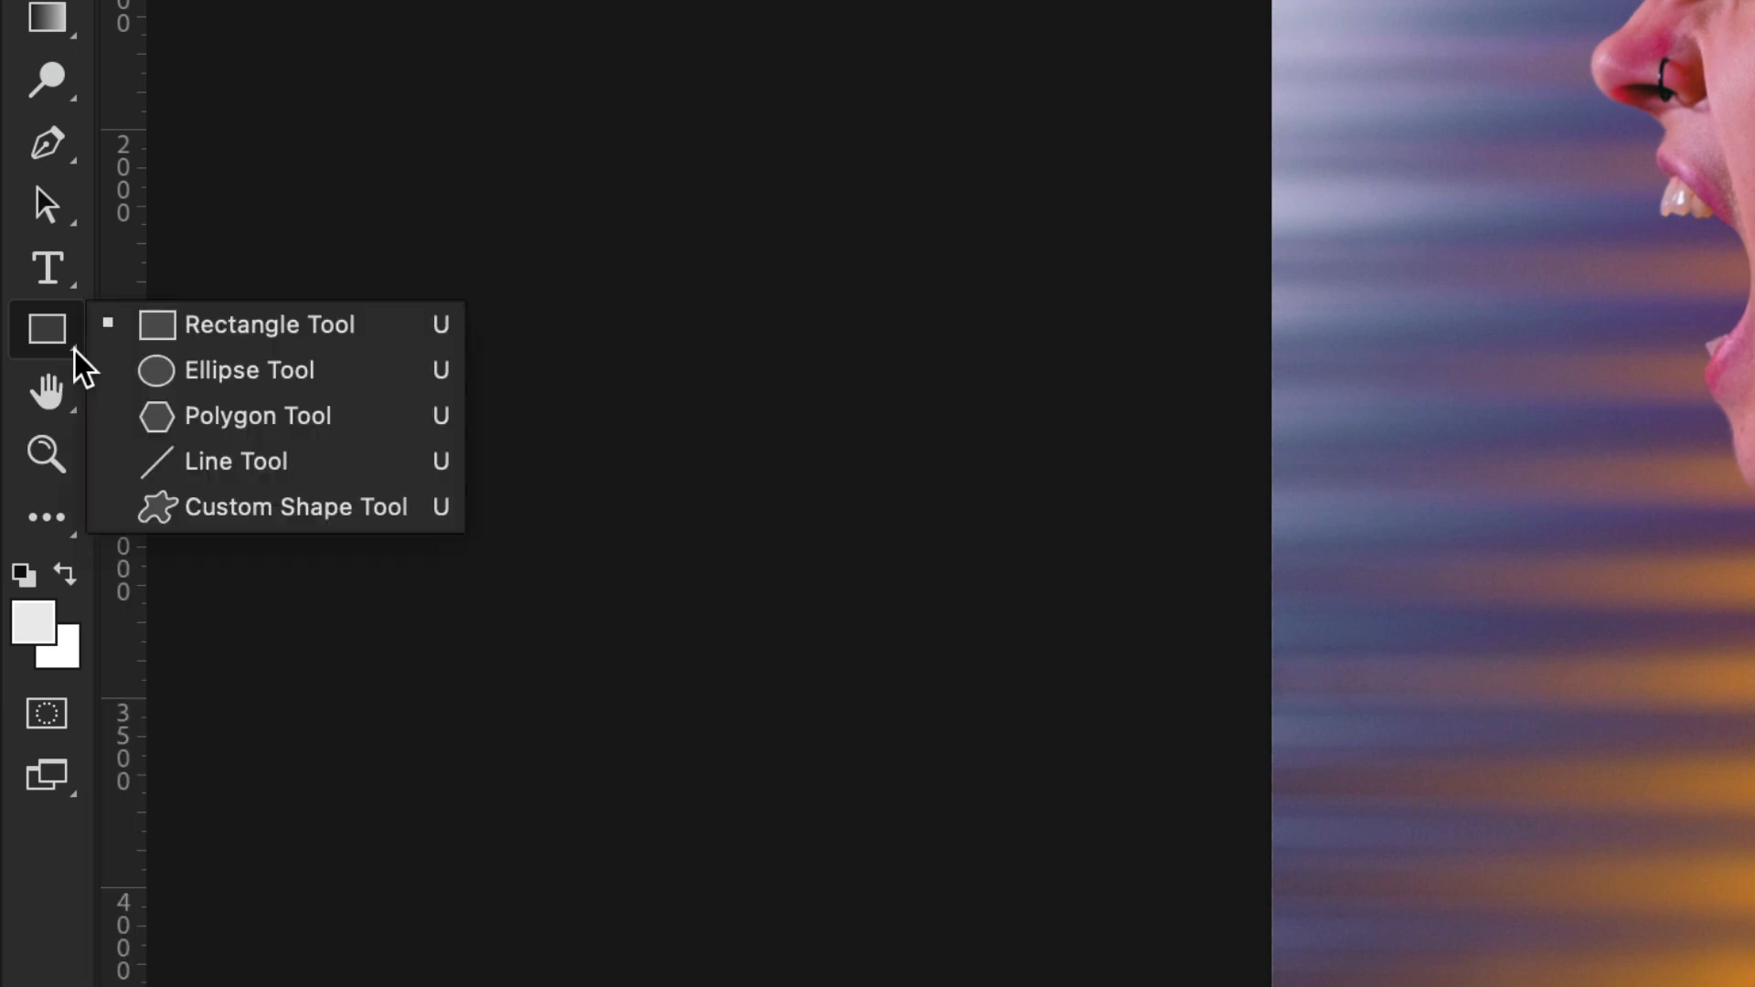
left_click(363, 376)
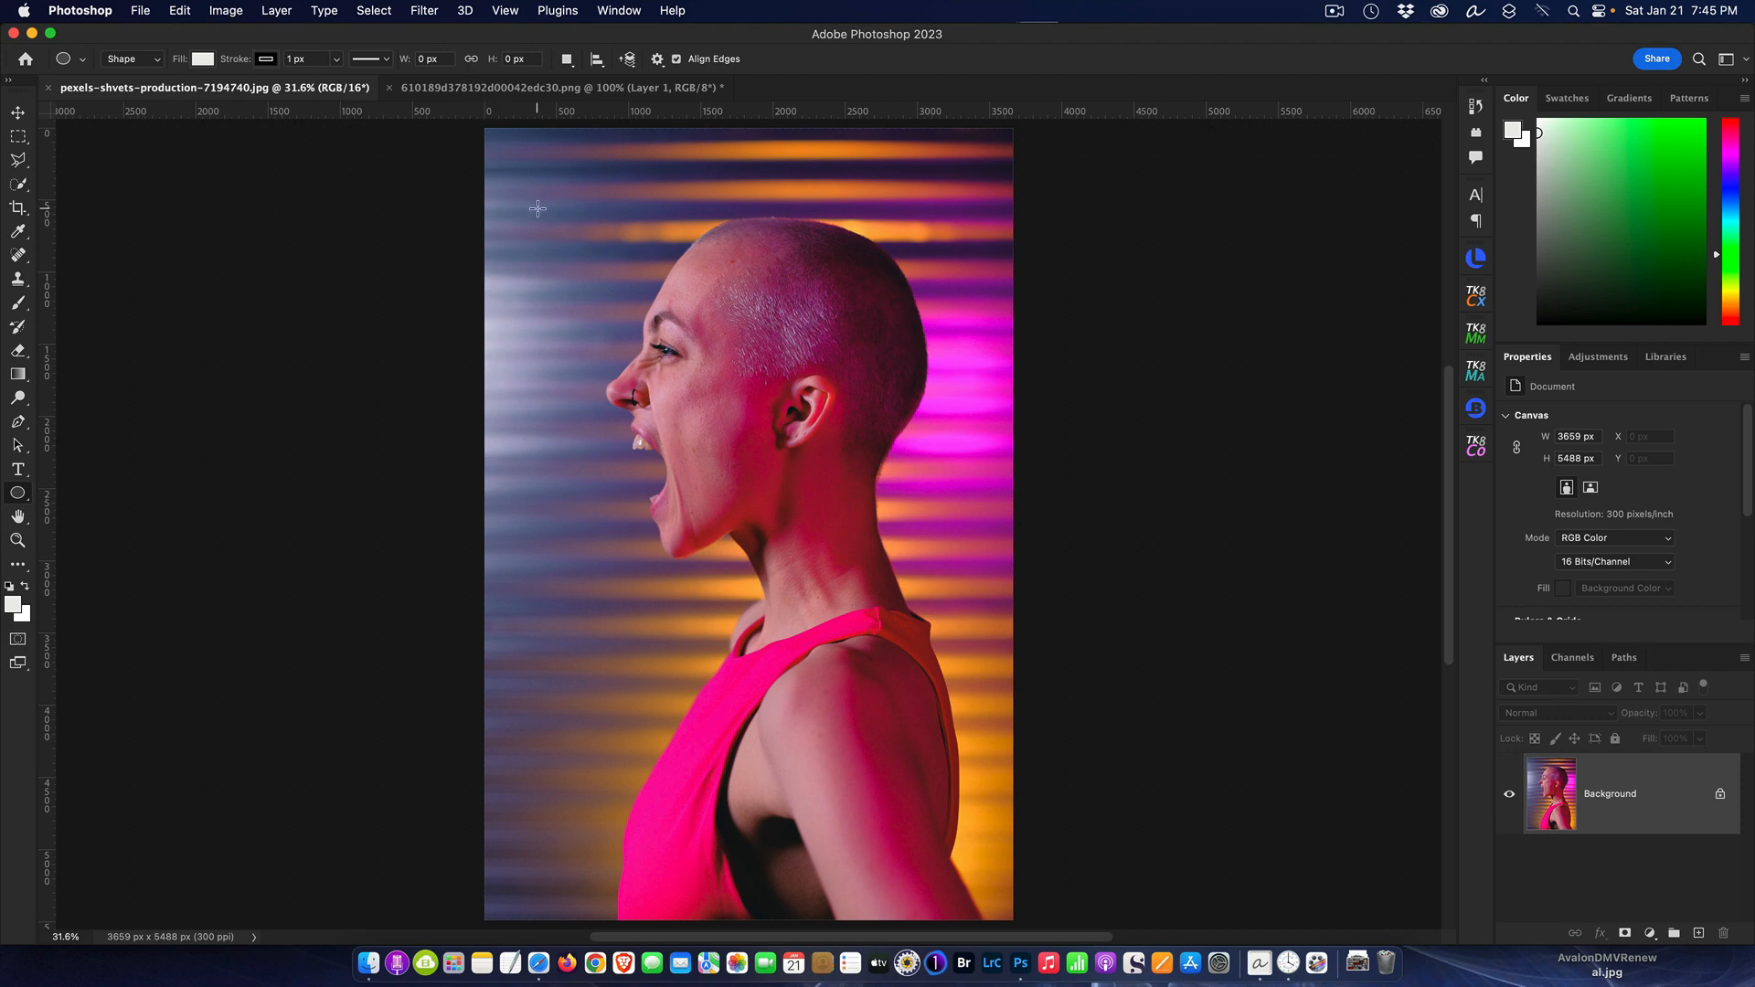
left_click_drag(538, 208, 975, 522)
left_click_drag(975, 522, 1316, 688)
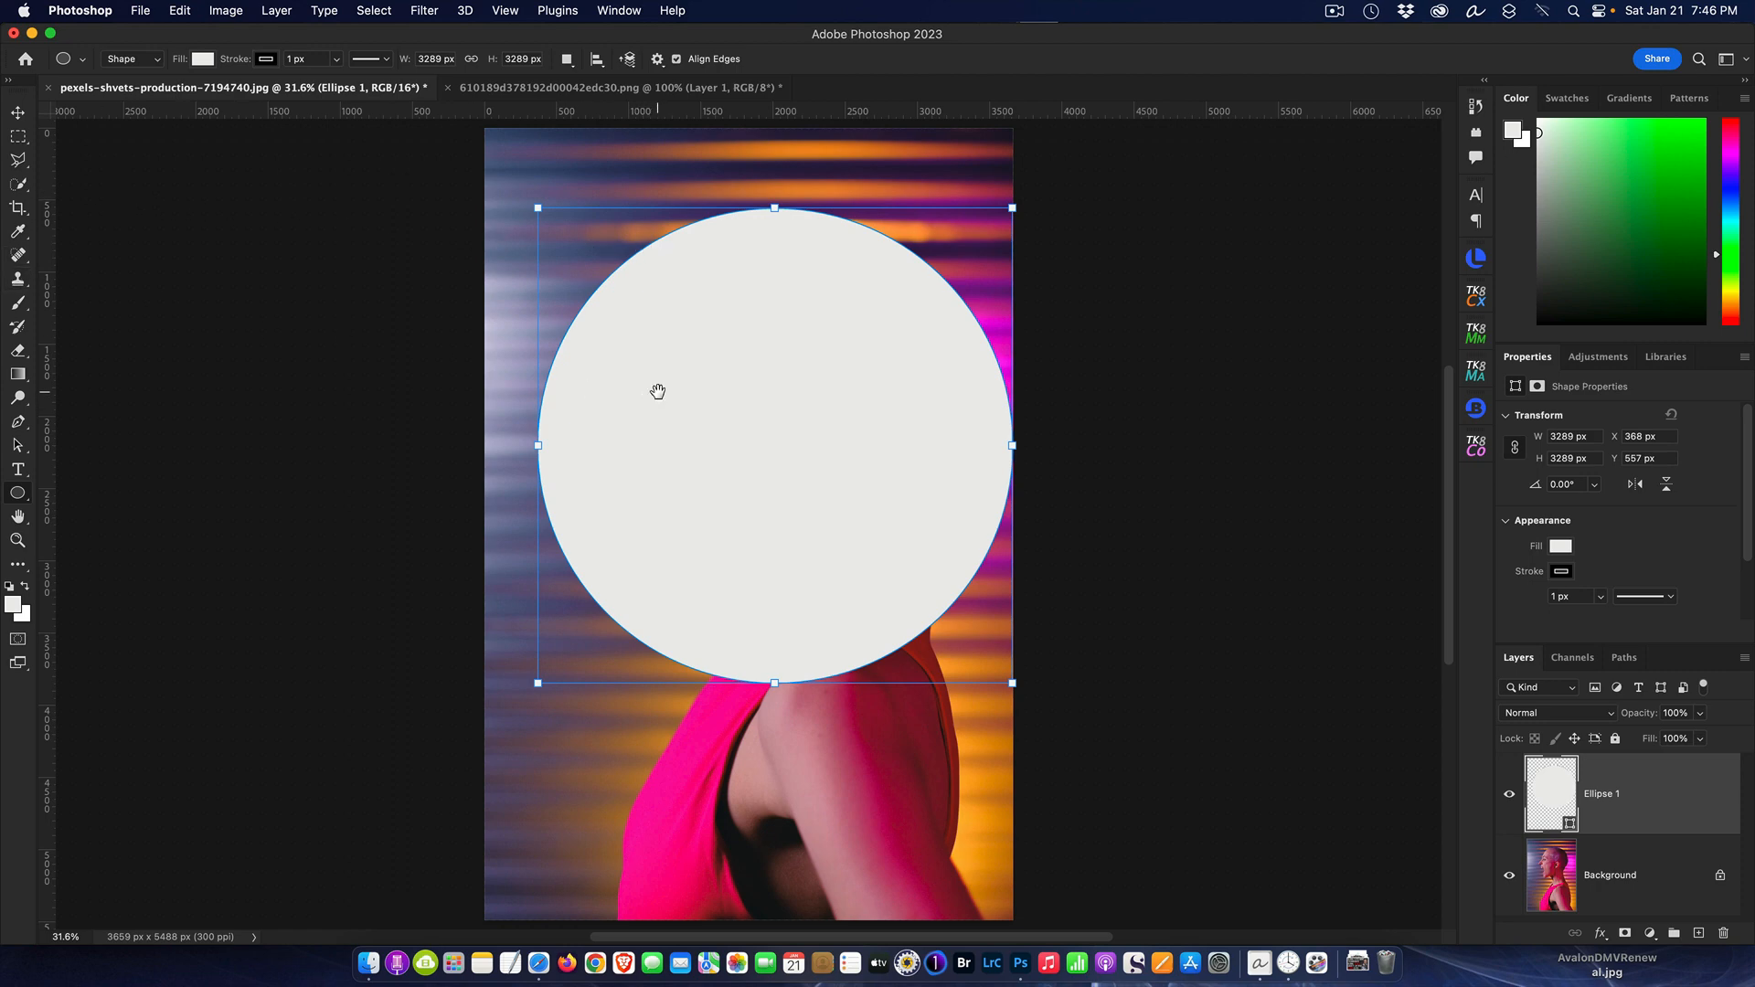
- Move the circle with Free Transform so that it is centred horizontally on the photo, at about X 185 px
left_click_drag(774, 383, 825, 396)
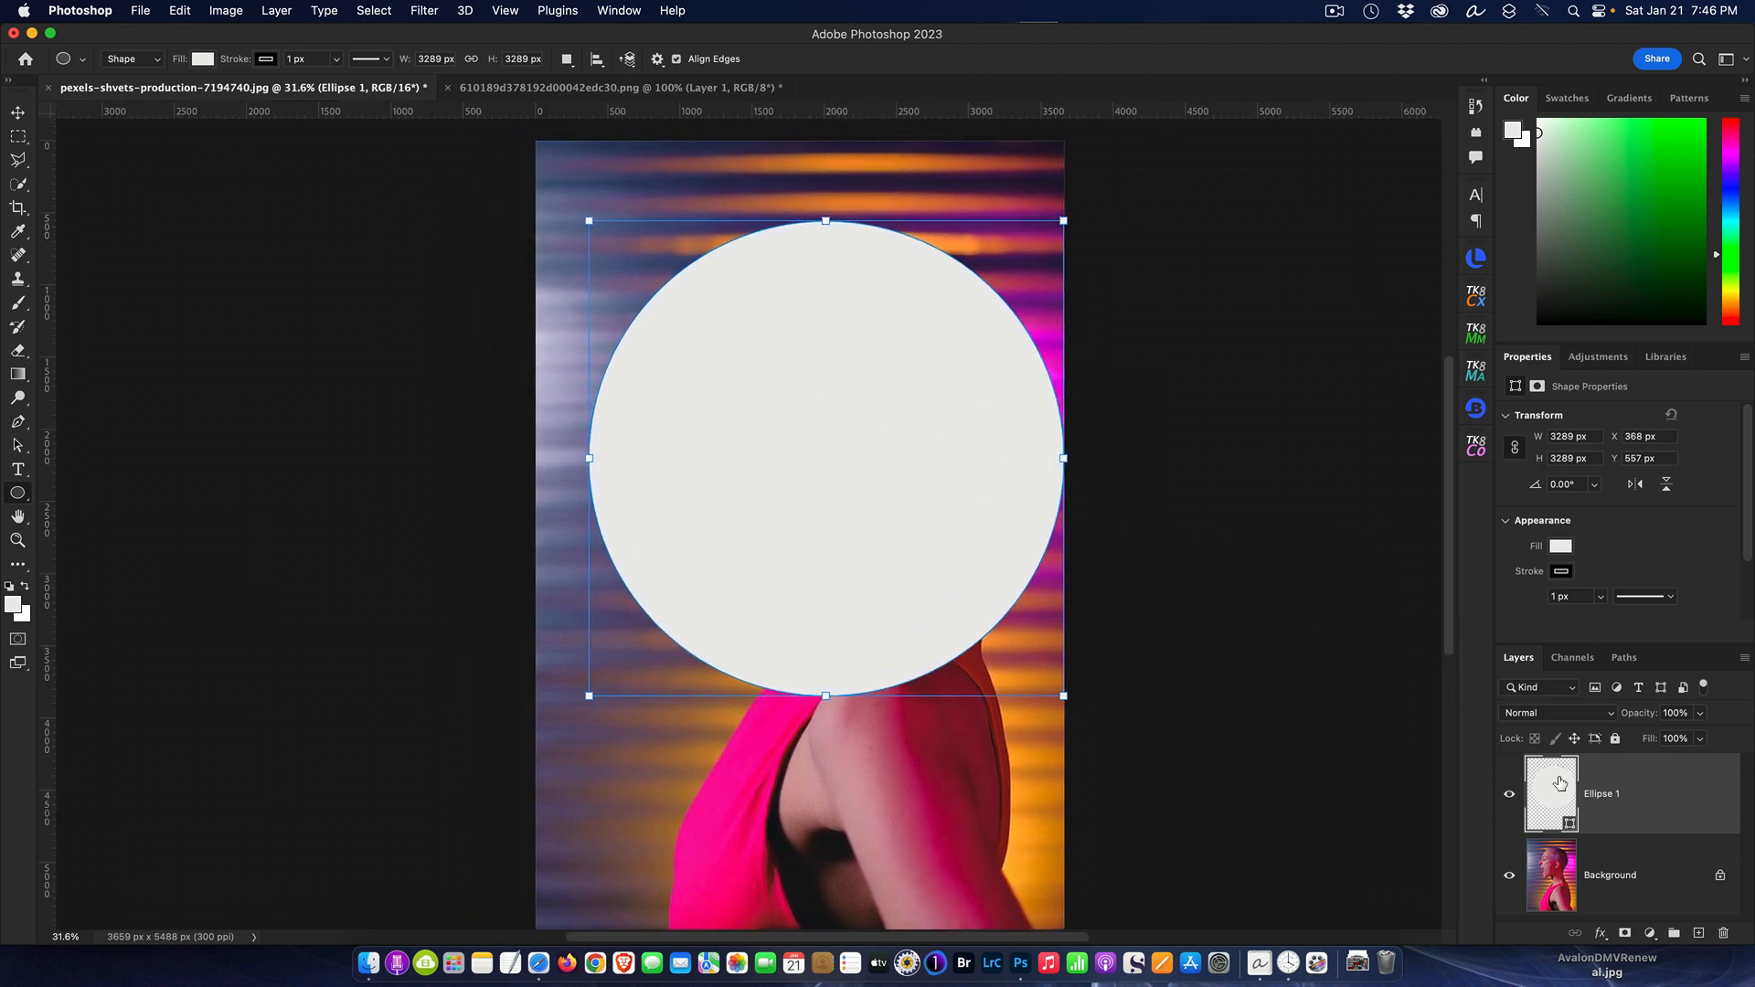
key("super+t")
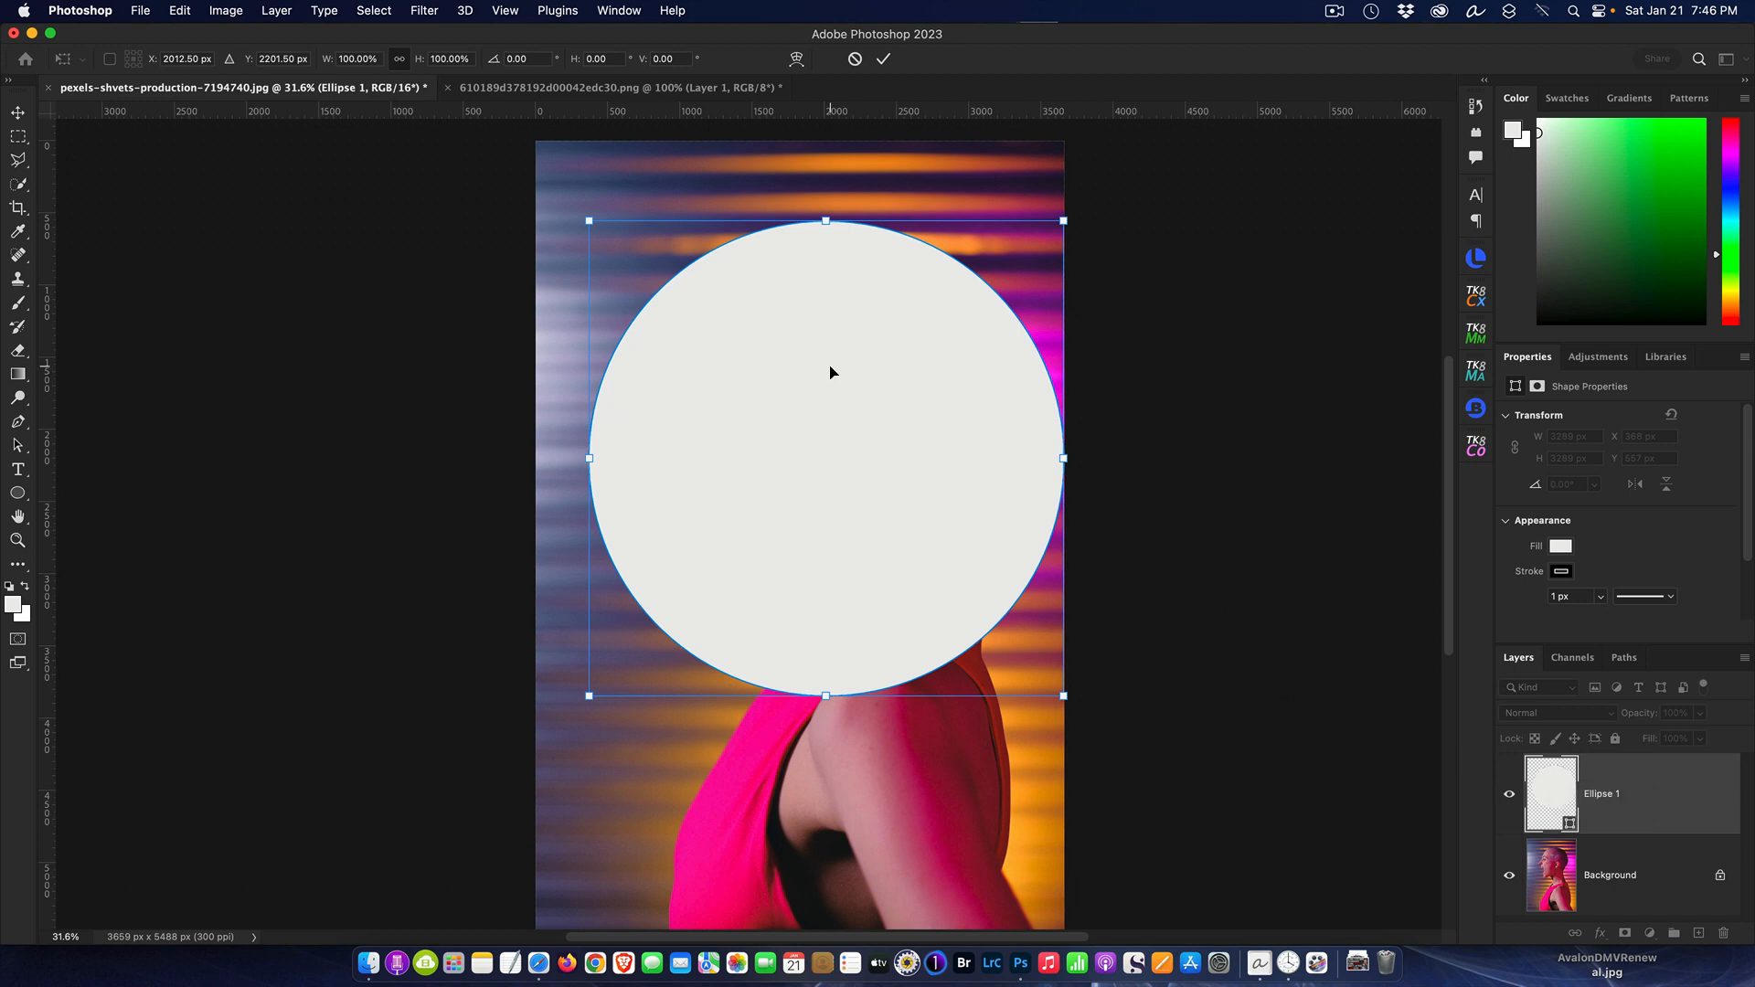
left_click_drag(830, 372, 804, 361)
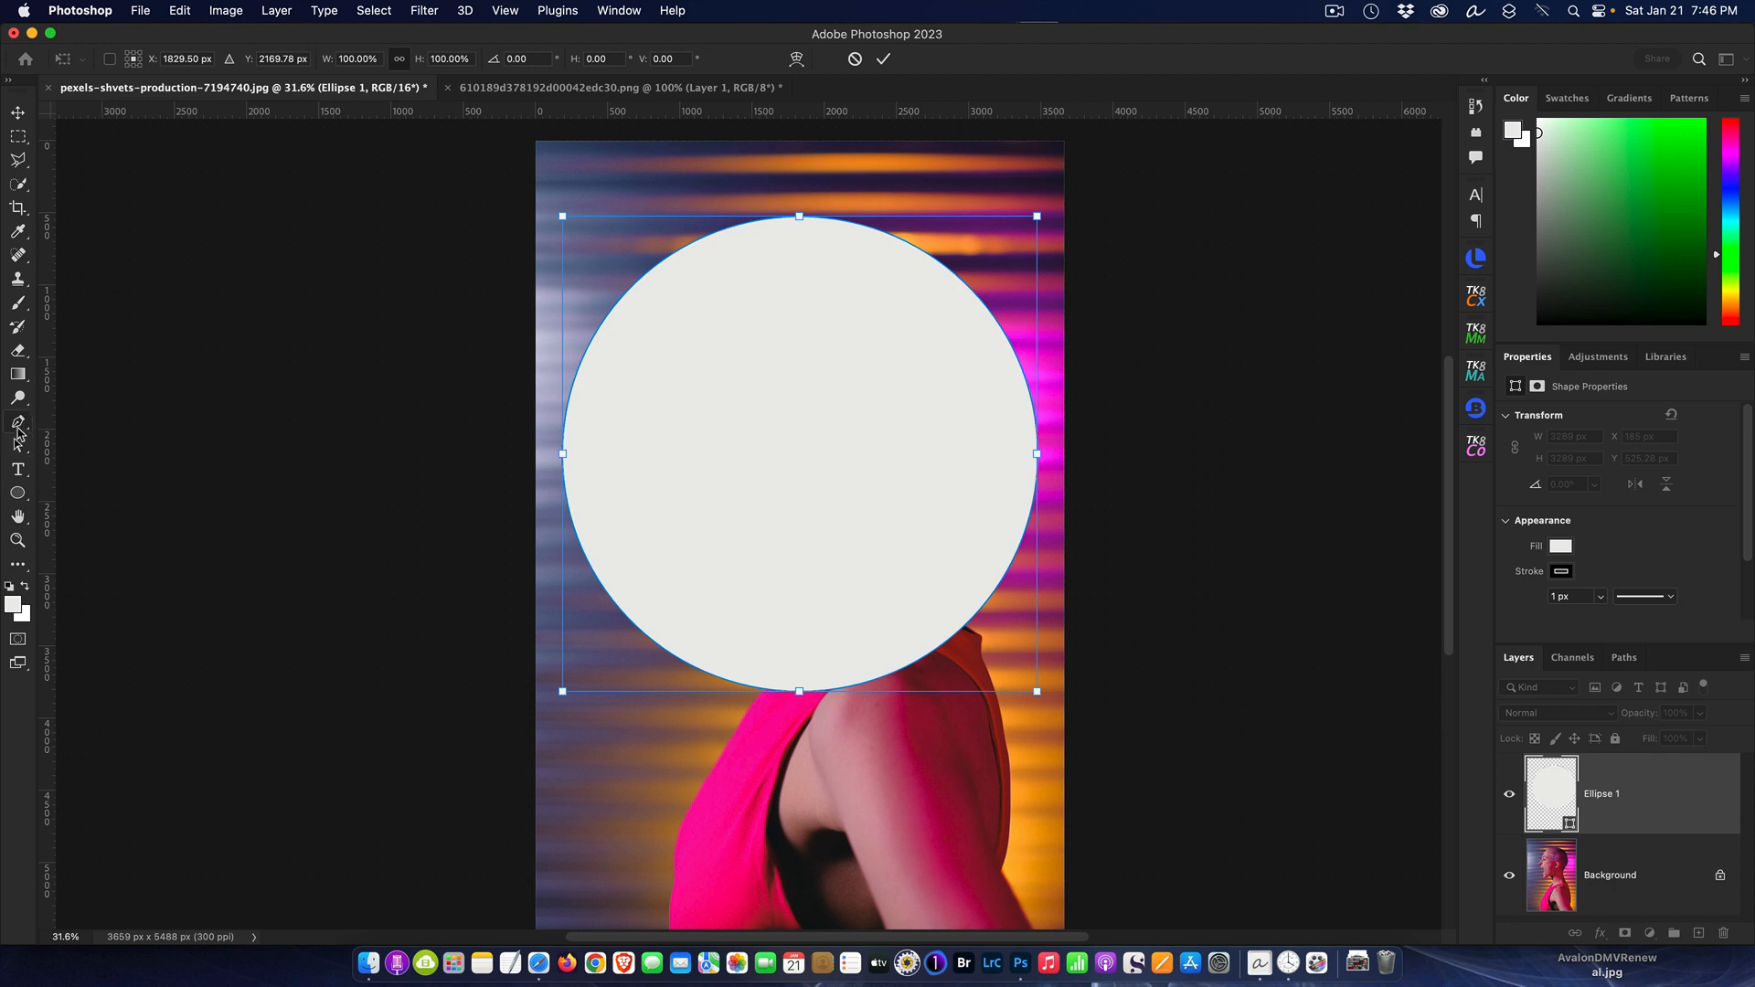
- Apply the circle's new position and set its fill to No Color
left_click(18, 494)
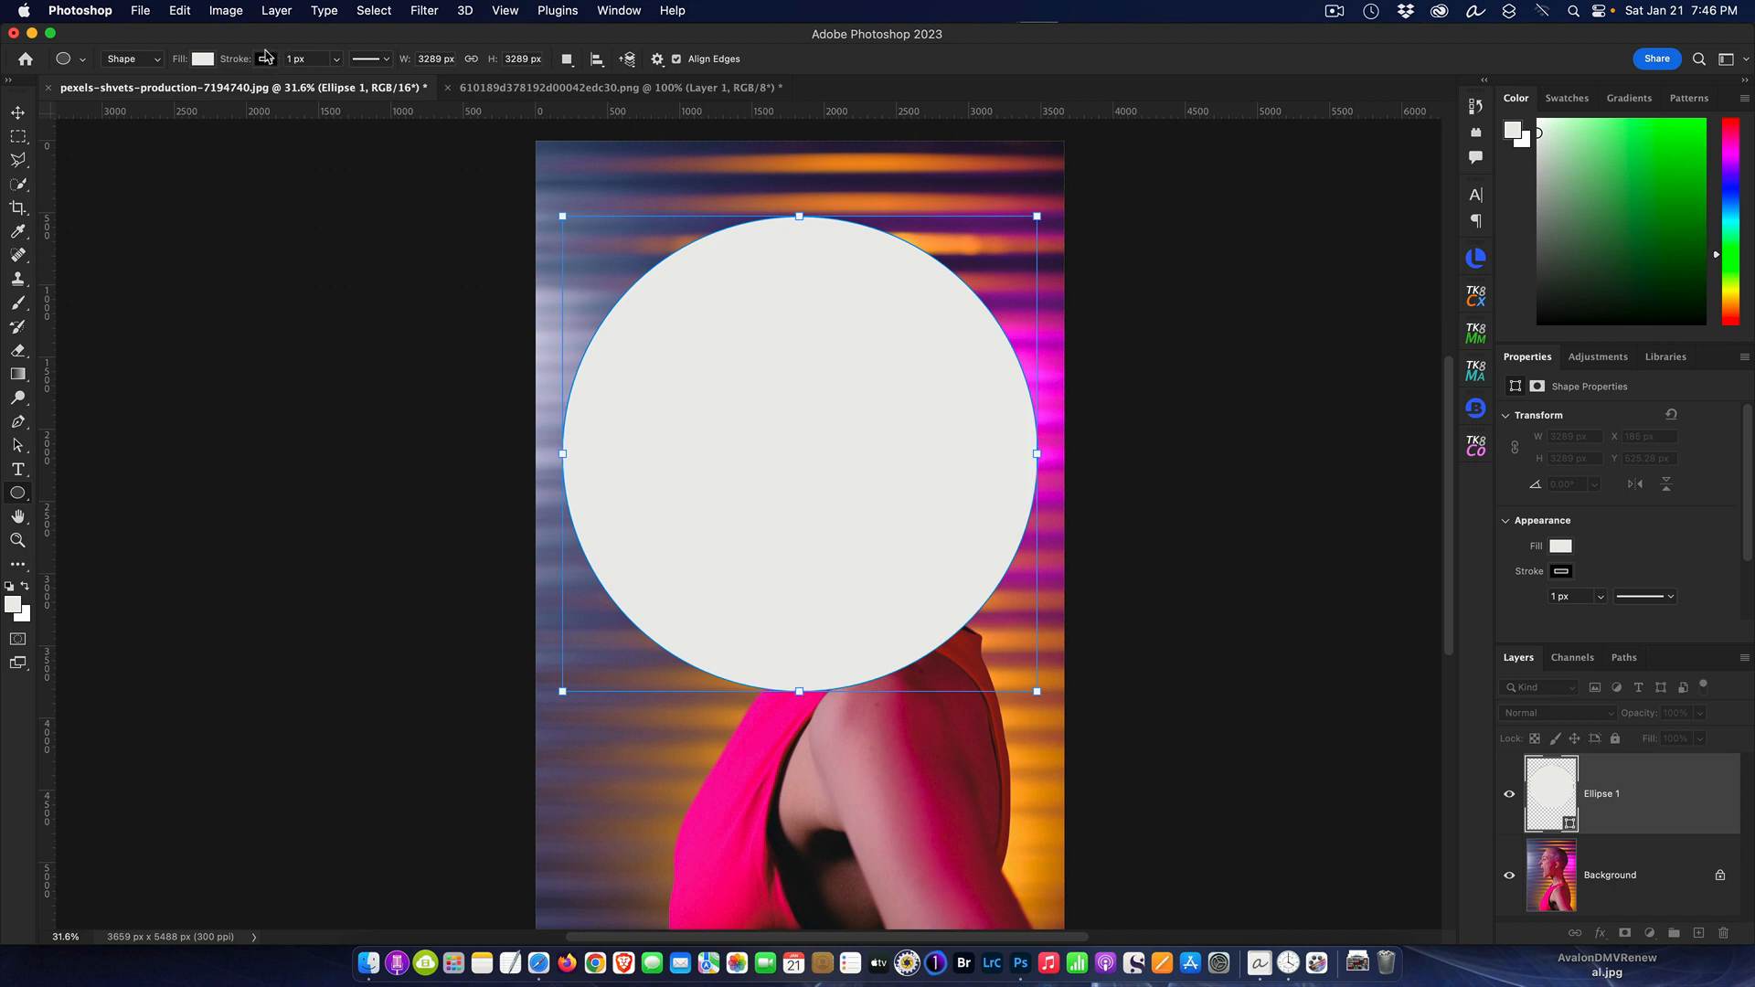
left_click(202, 60)
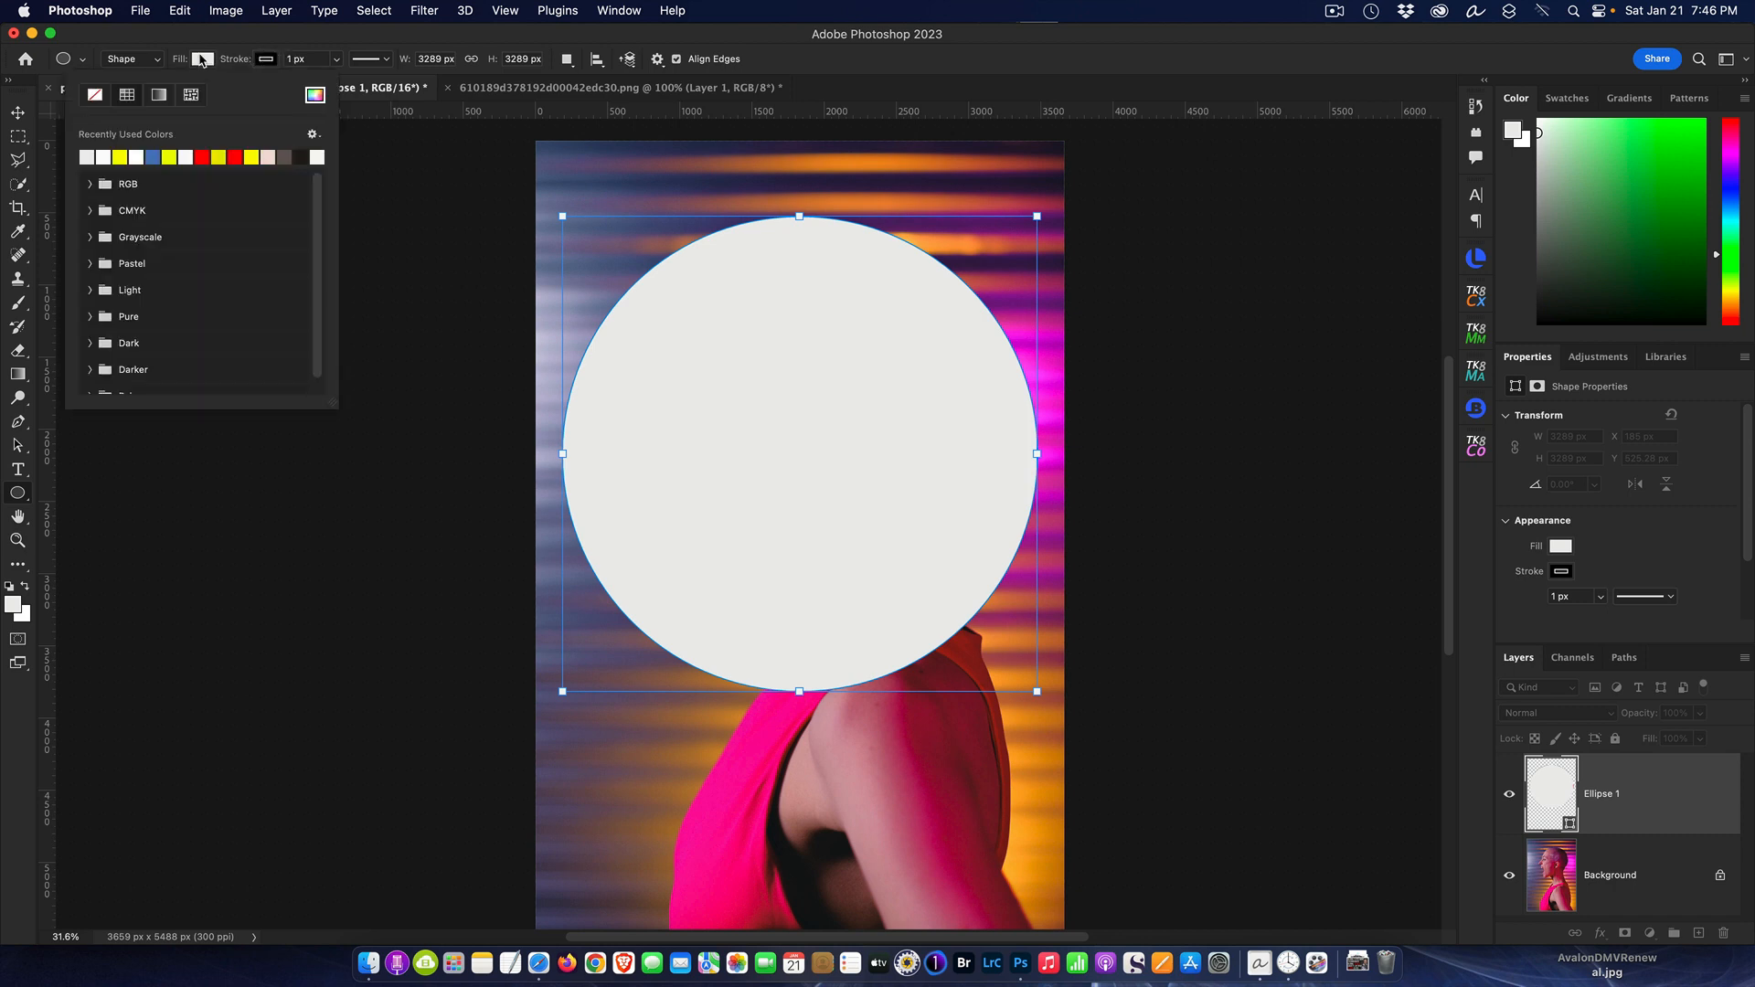
left_click(95, 95)
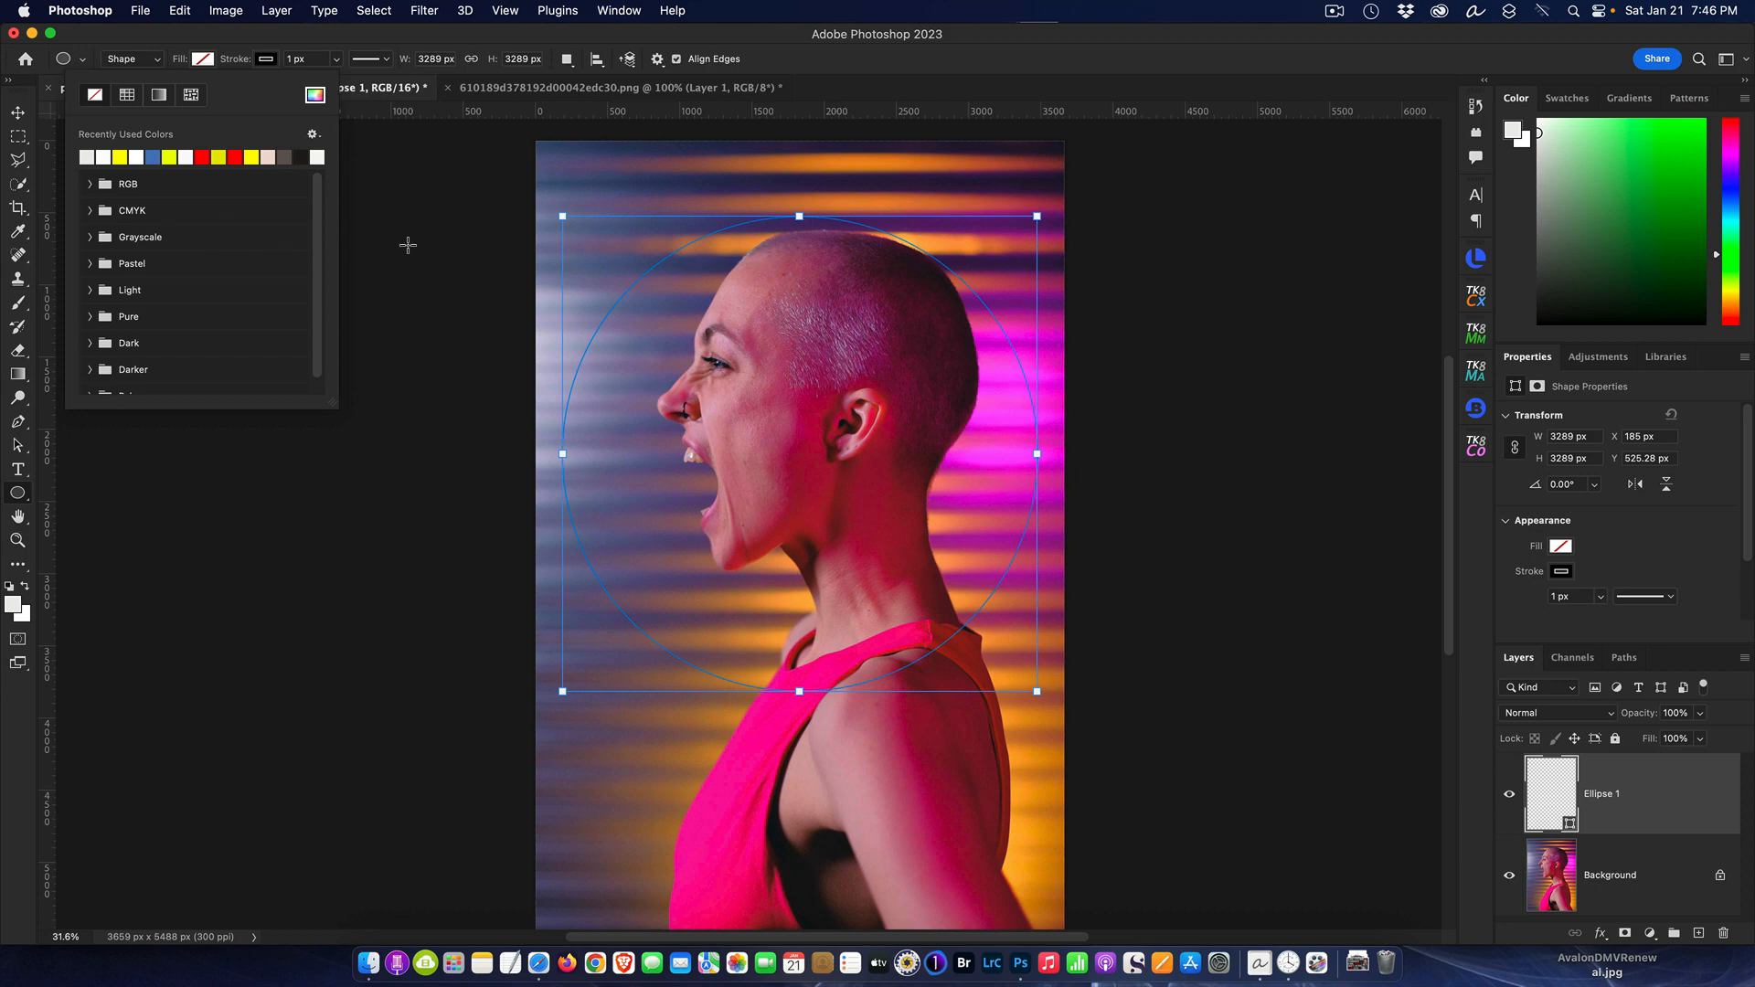
- Scale the circle proportionally to about 103% with Free Transform and reposition it around the woman's head
key("space")
left_click_drag(820, 354, 826, 364)
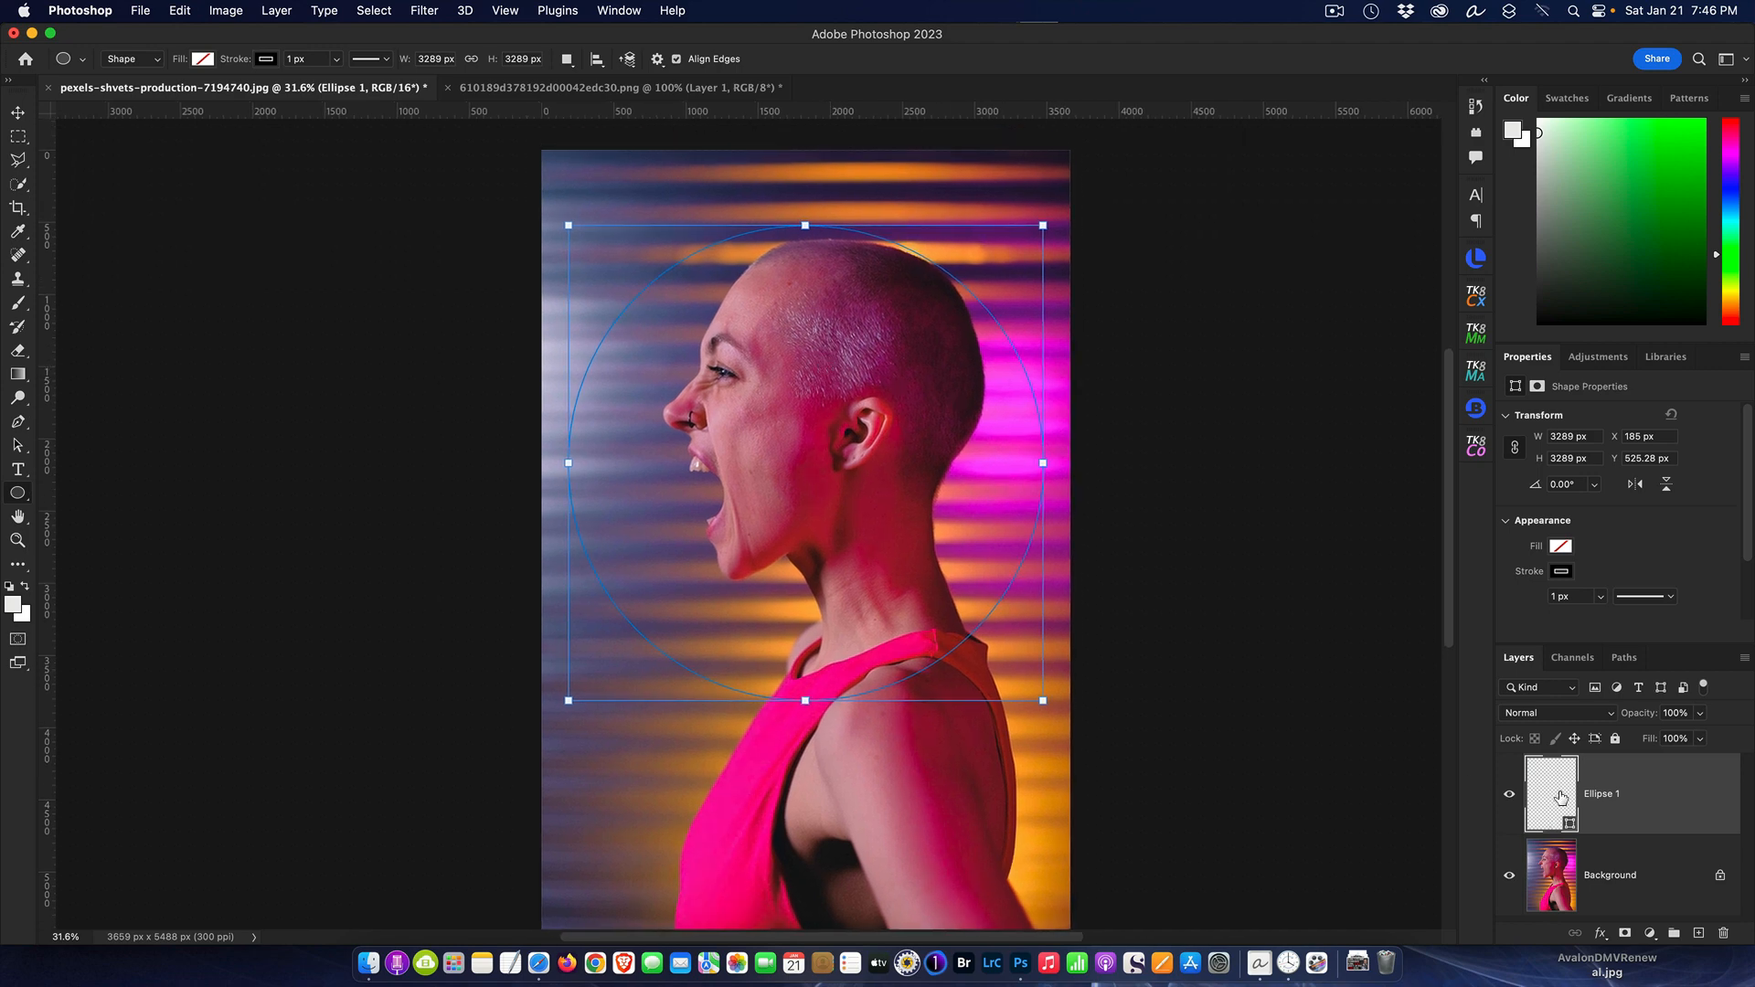
key("super+t")
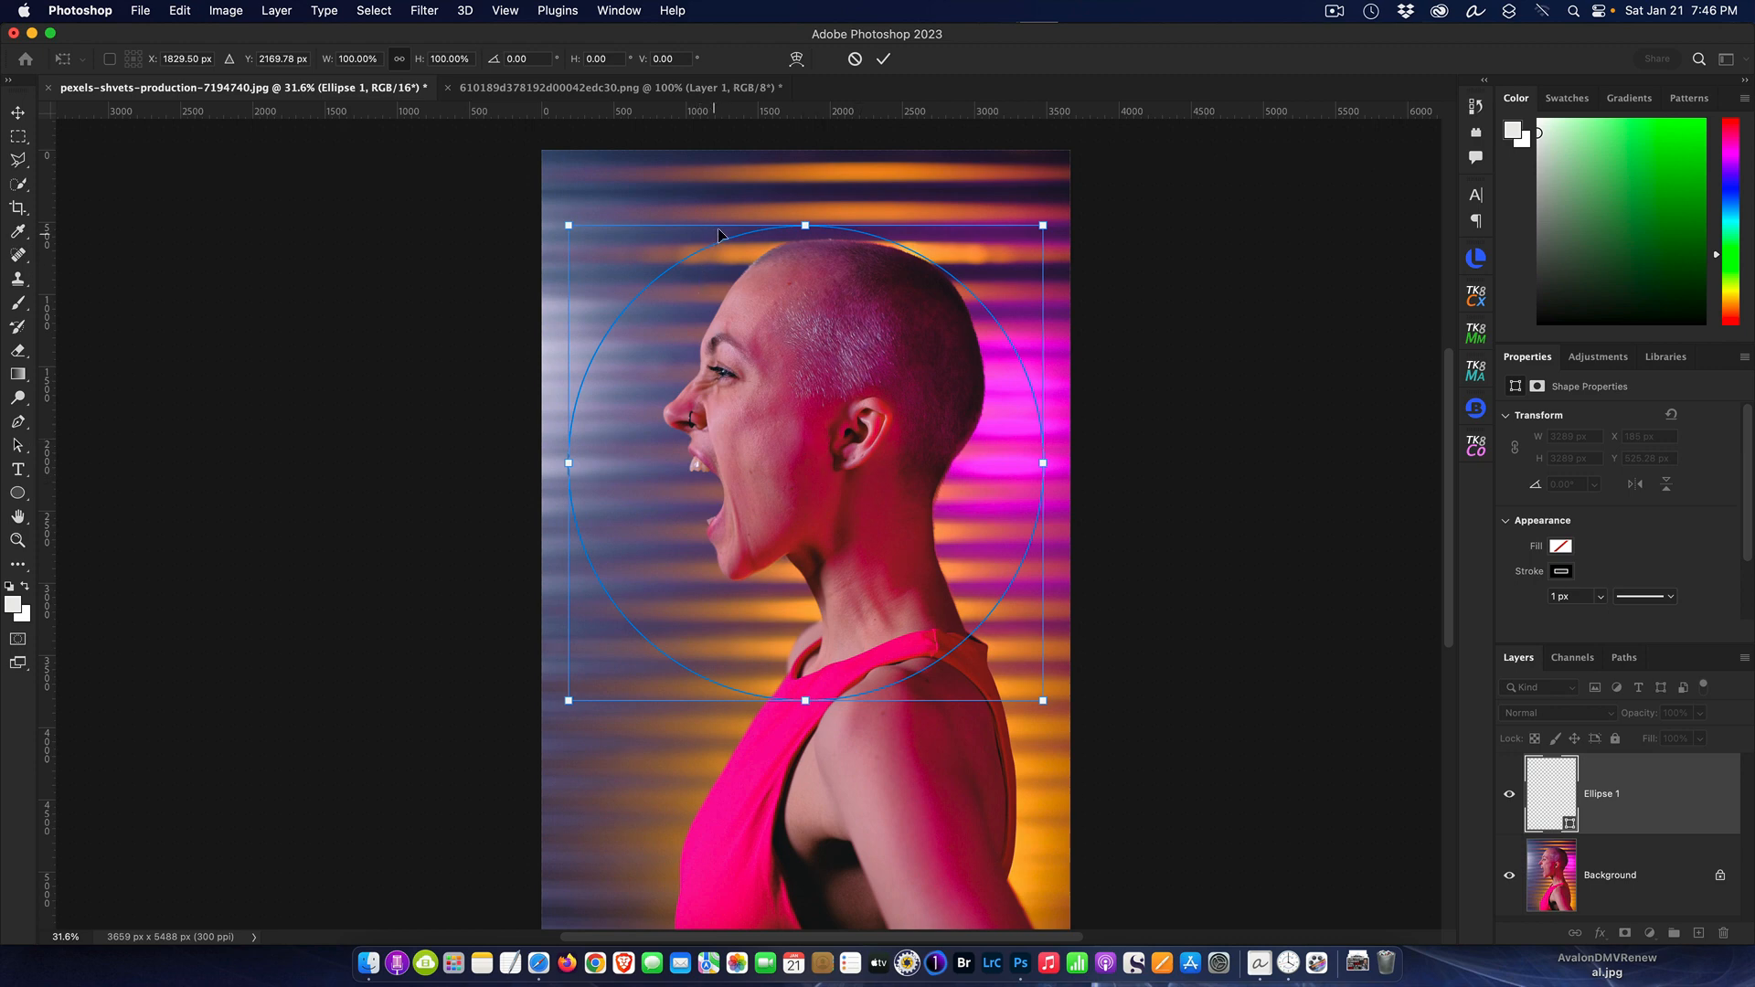
left_click_drag(801, 224, 801, 209)
left_click_drag(809, 360, 821, 366)
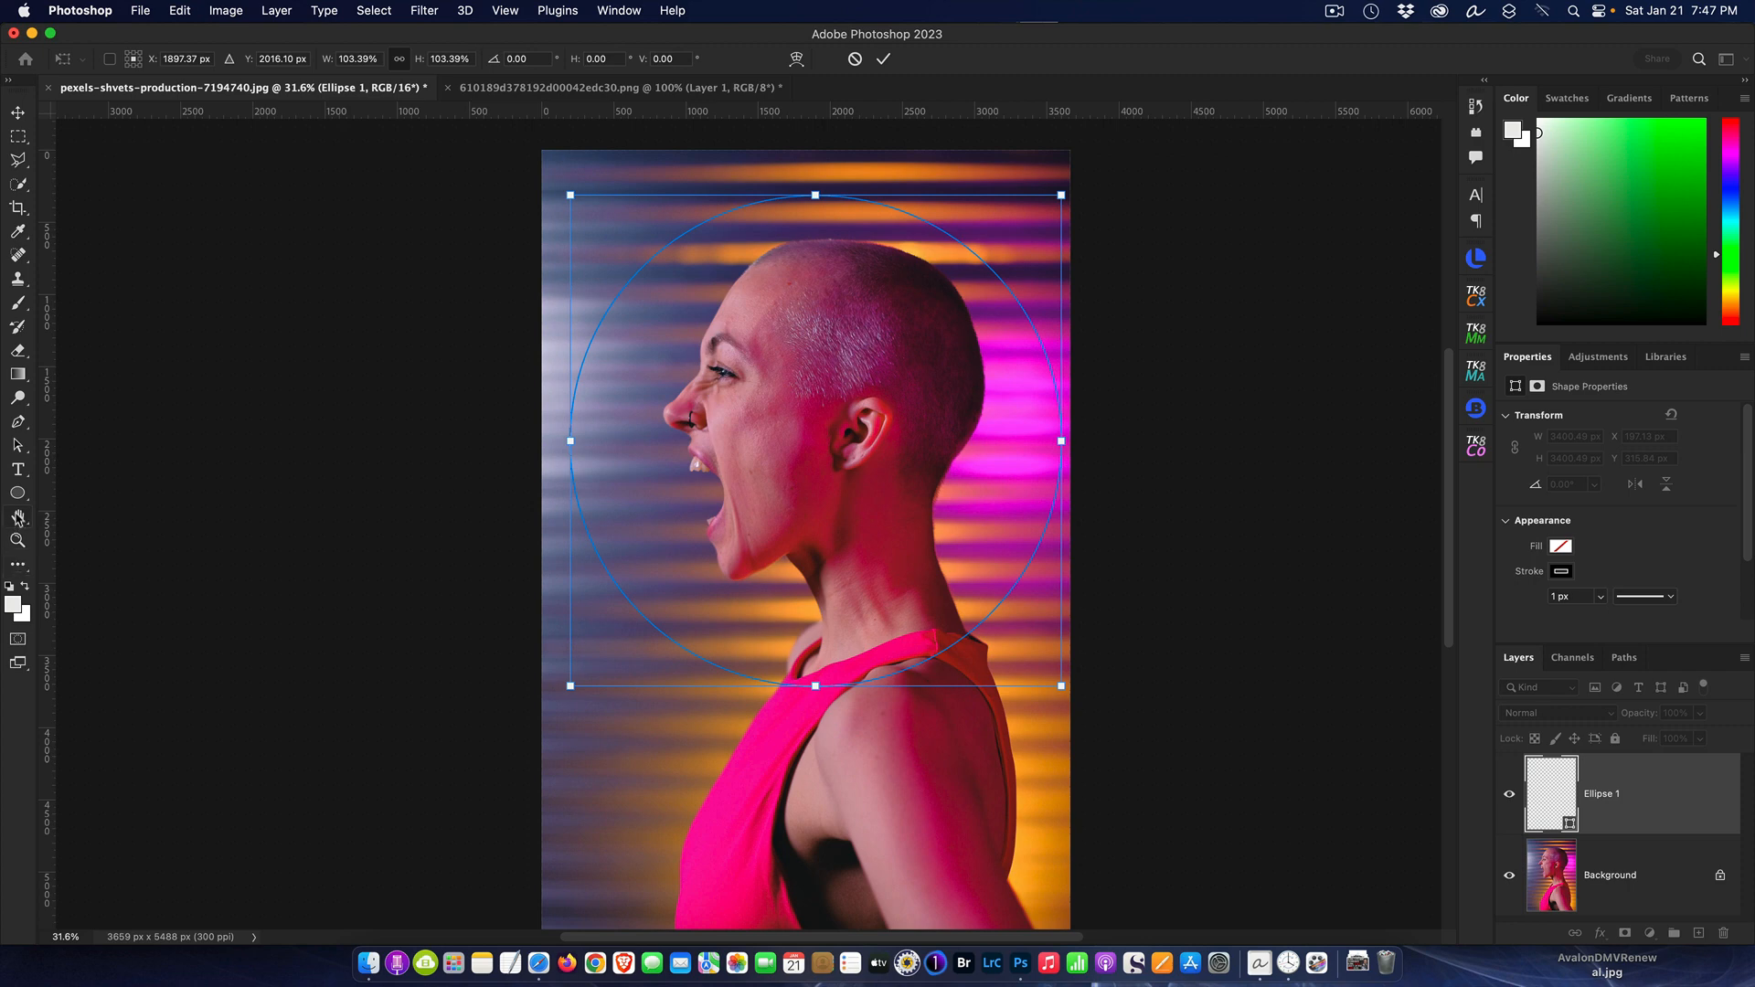
- Apply the circle's transformation and set its stroke to No Color
left_click(18, 493)
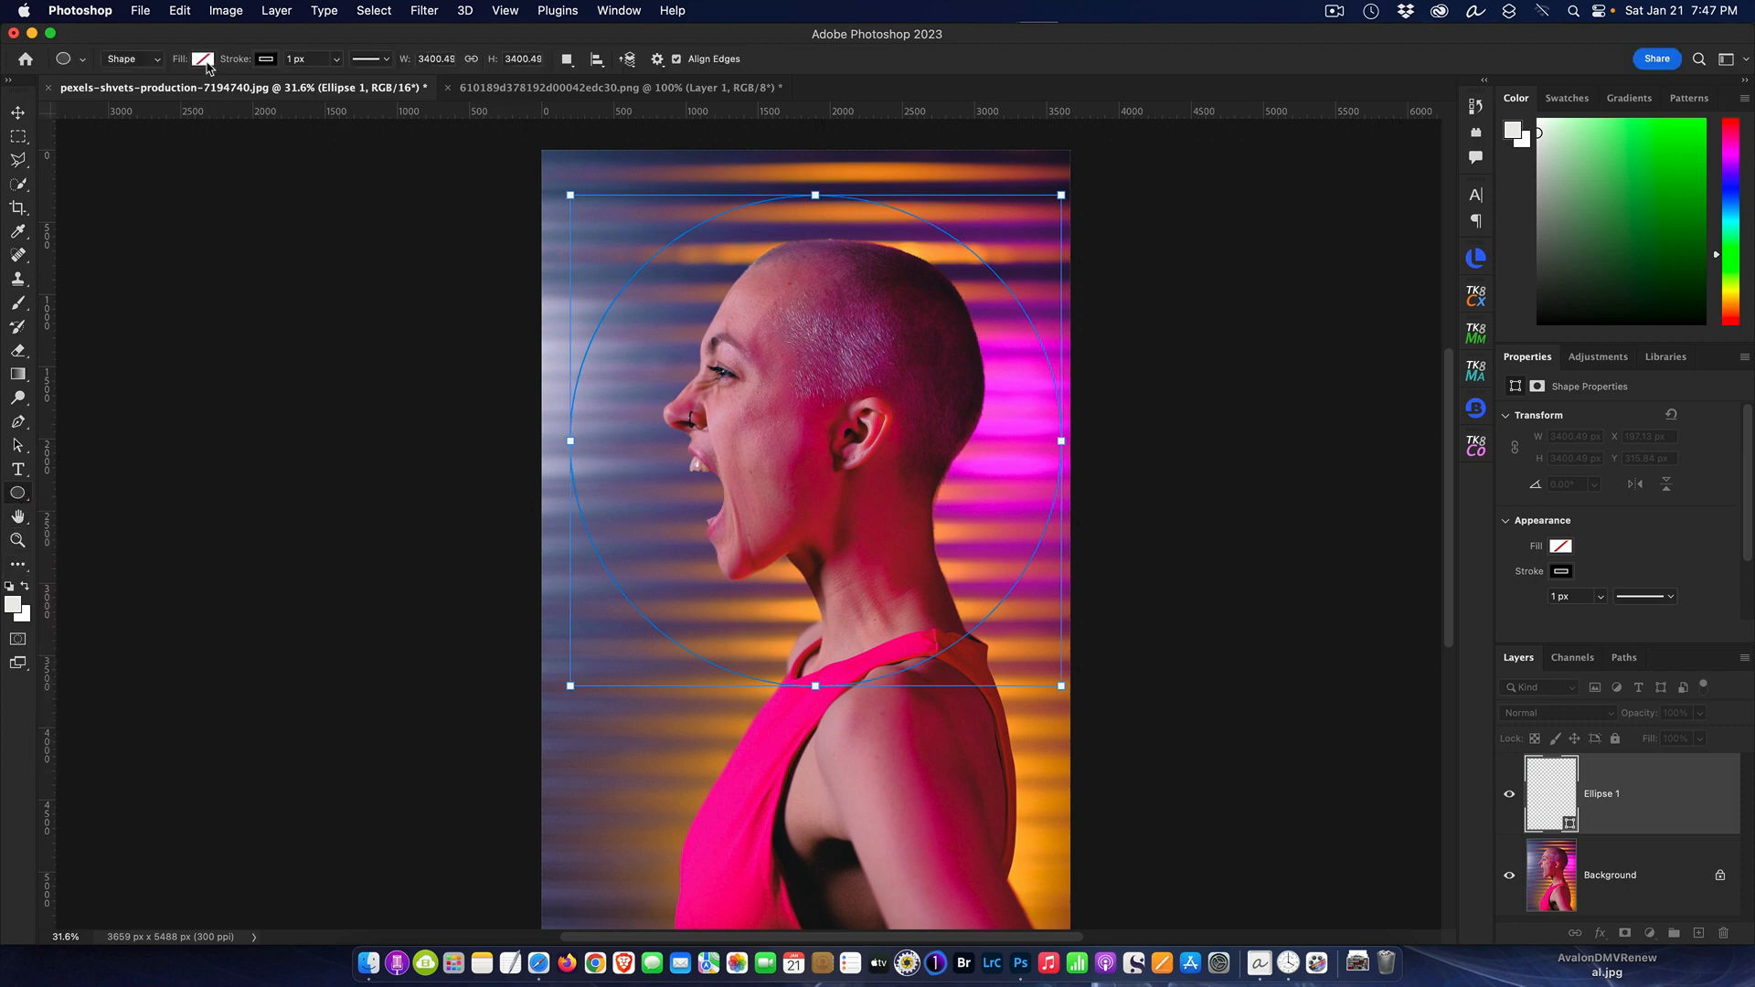
left_click(263, 61)
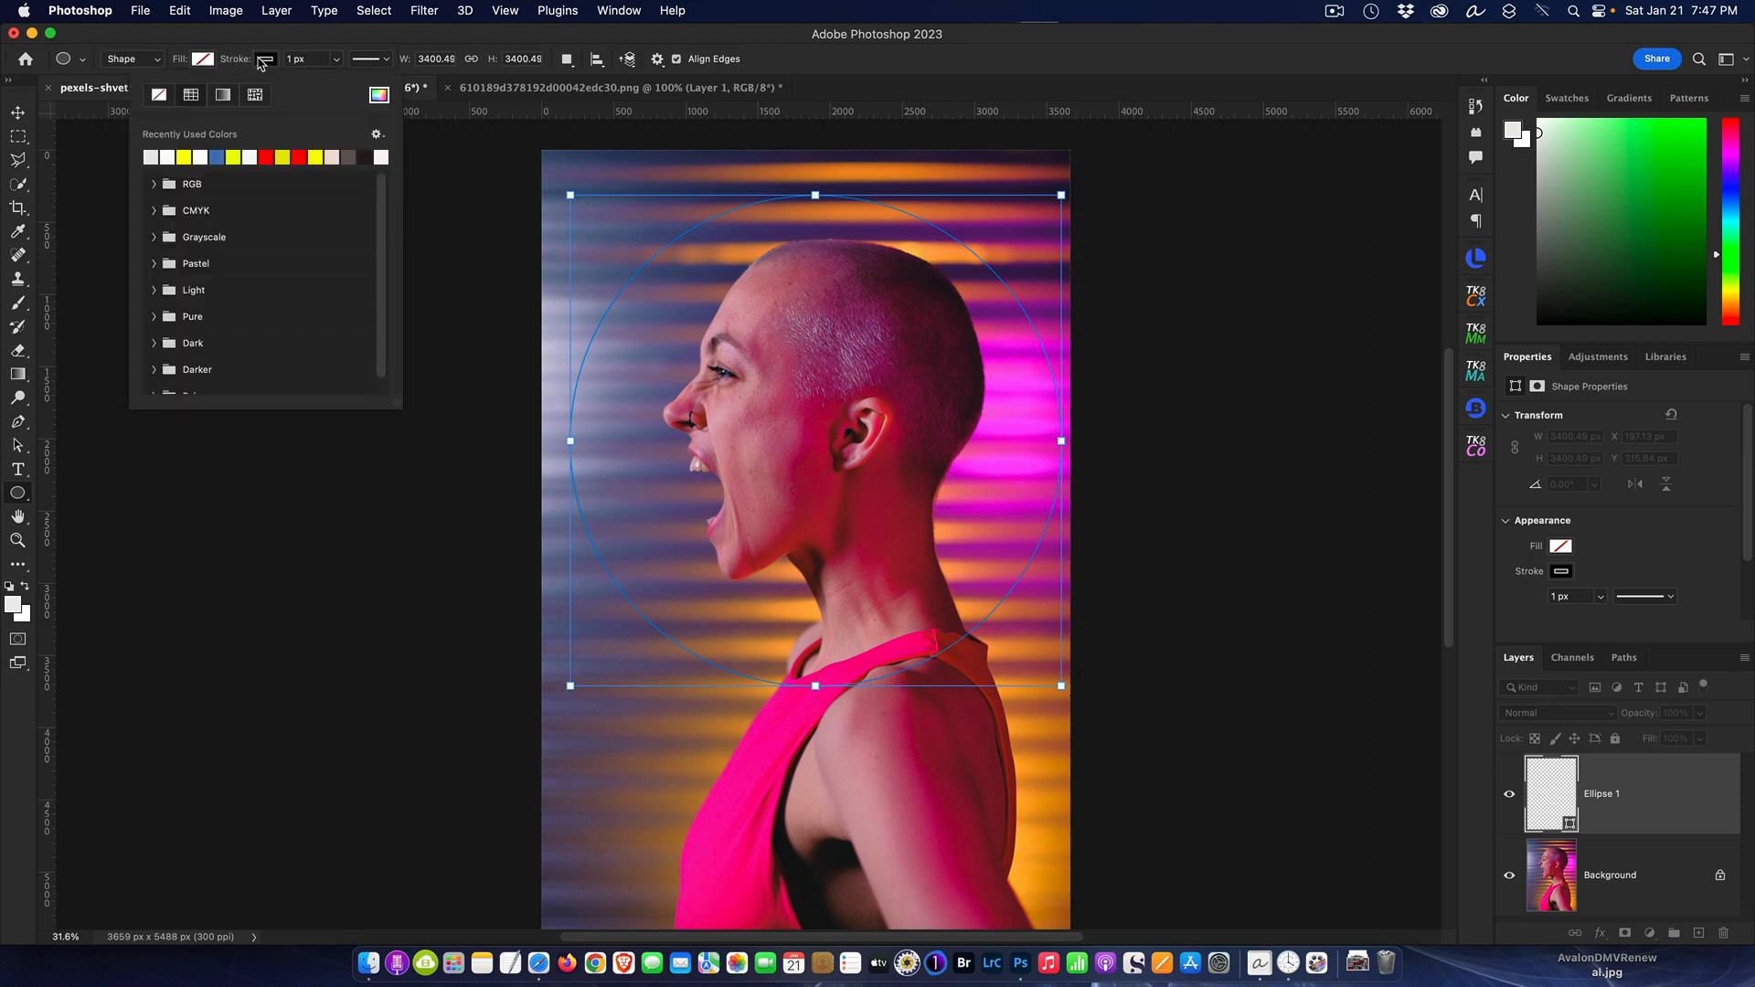
left_click(159, 94)
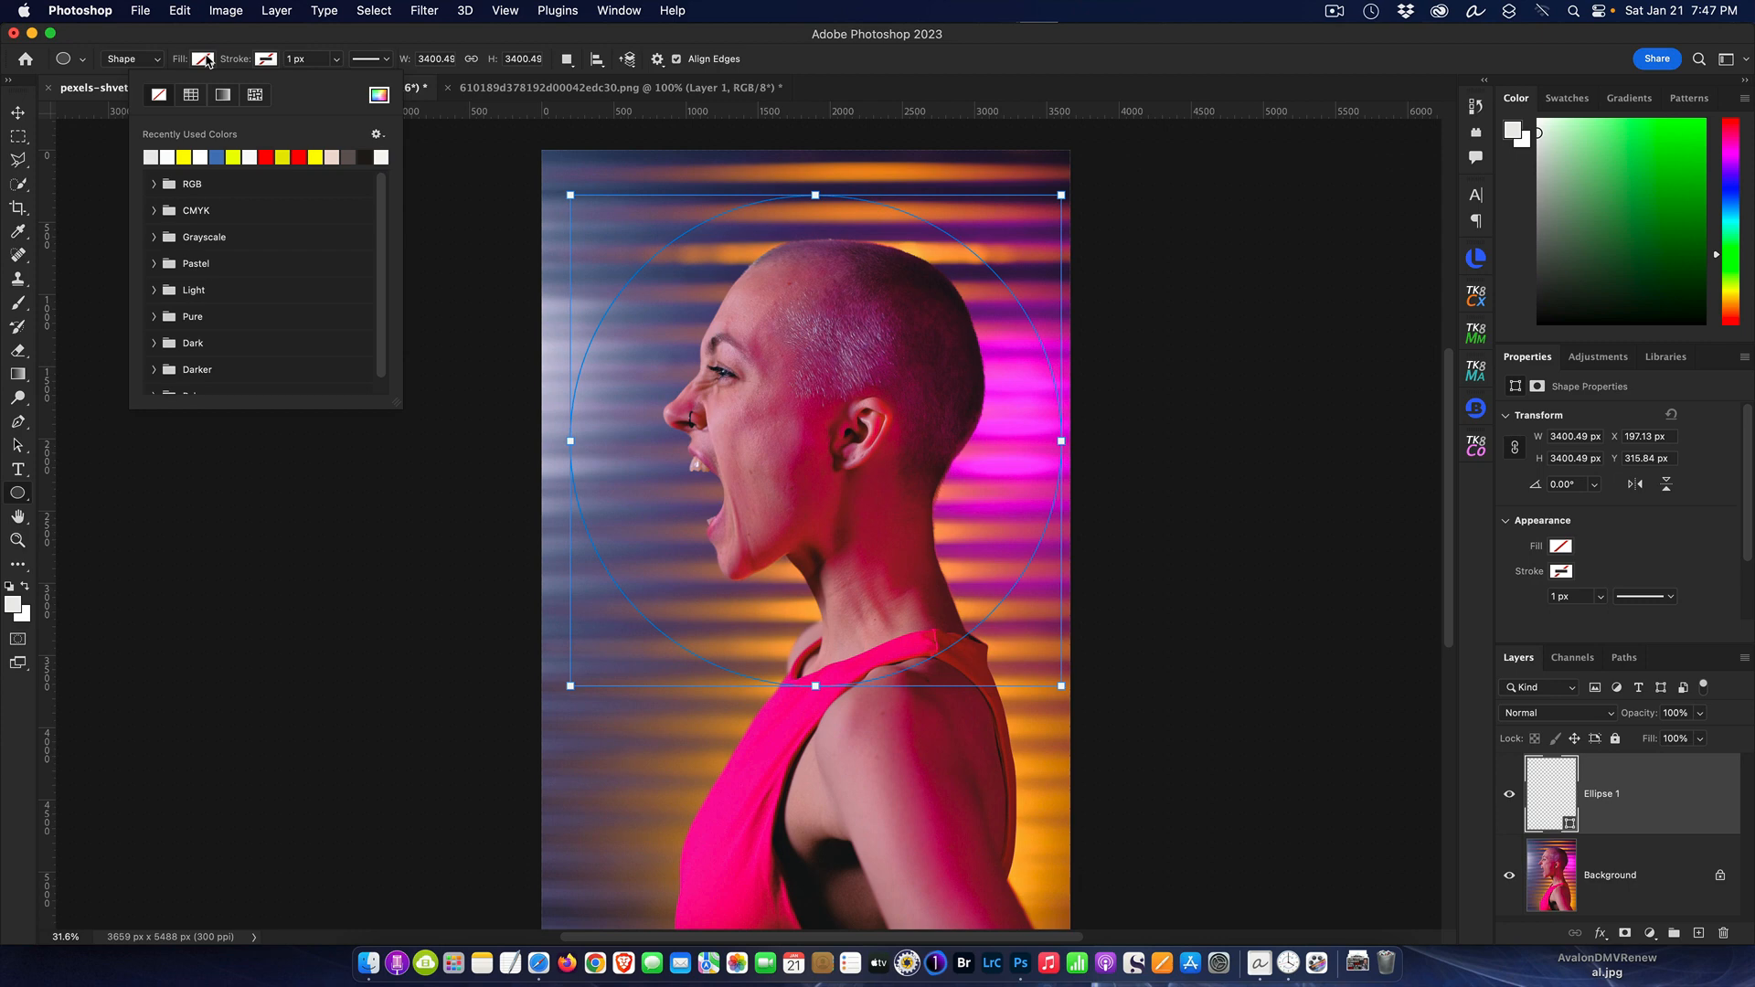
- Try red and yellow swatches from the recently used colors as the circle's fill, ending on red
left_click(205, 59)
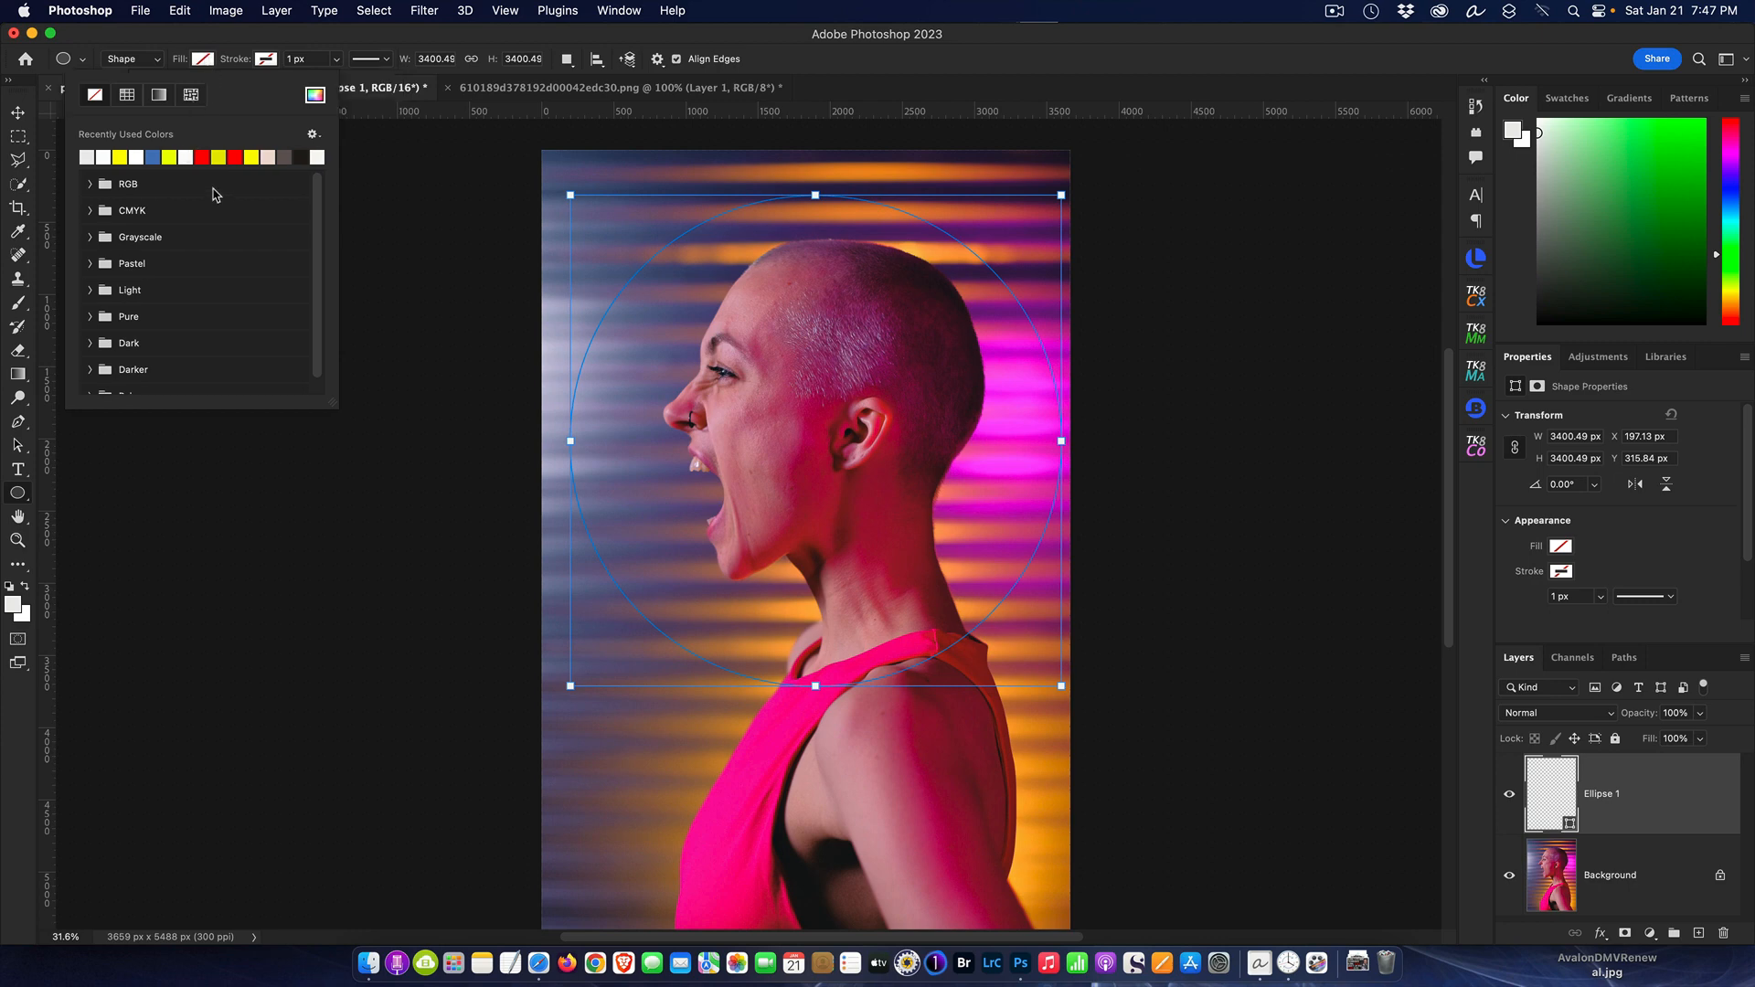
left_click(205, 157)
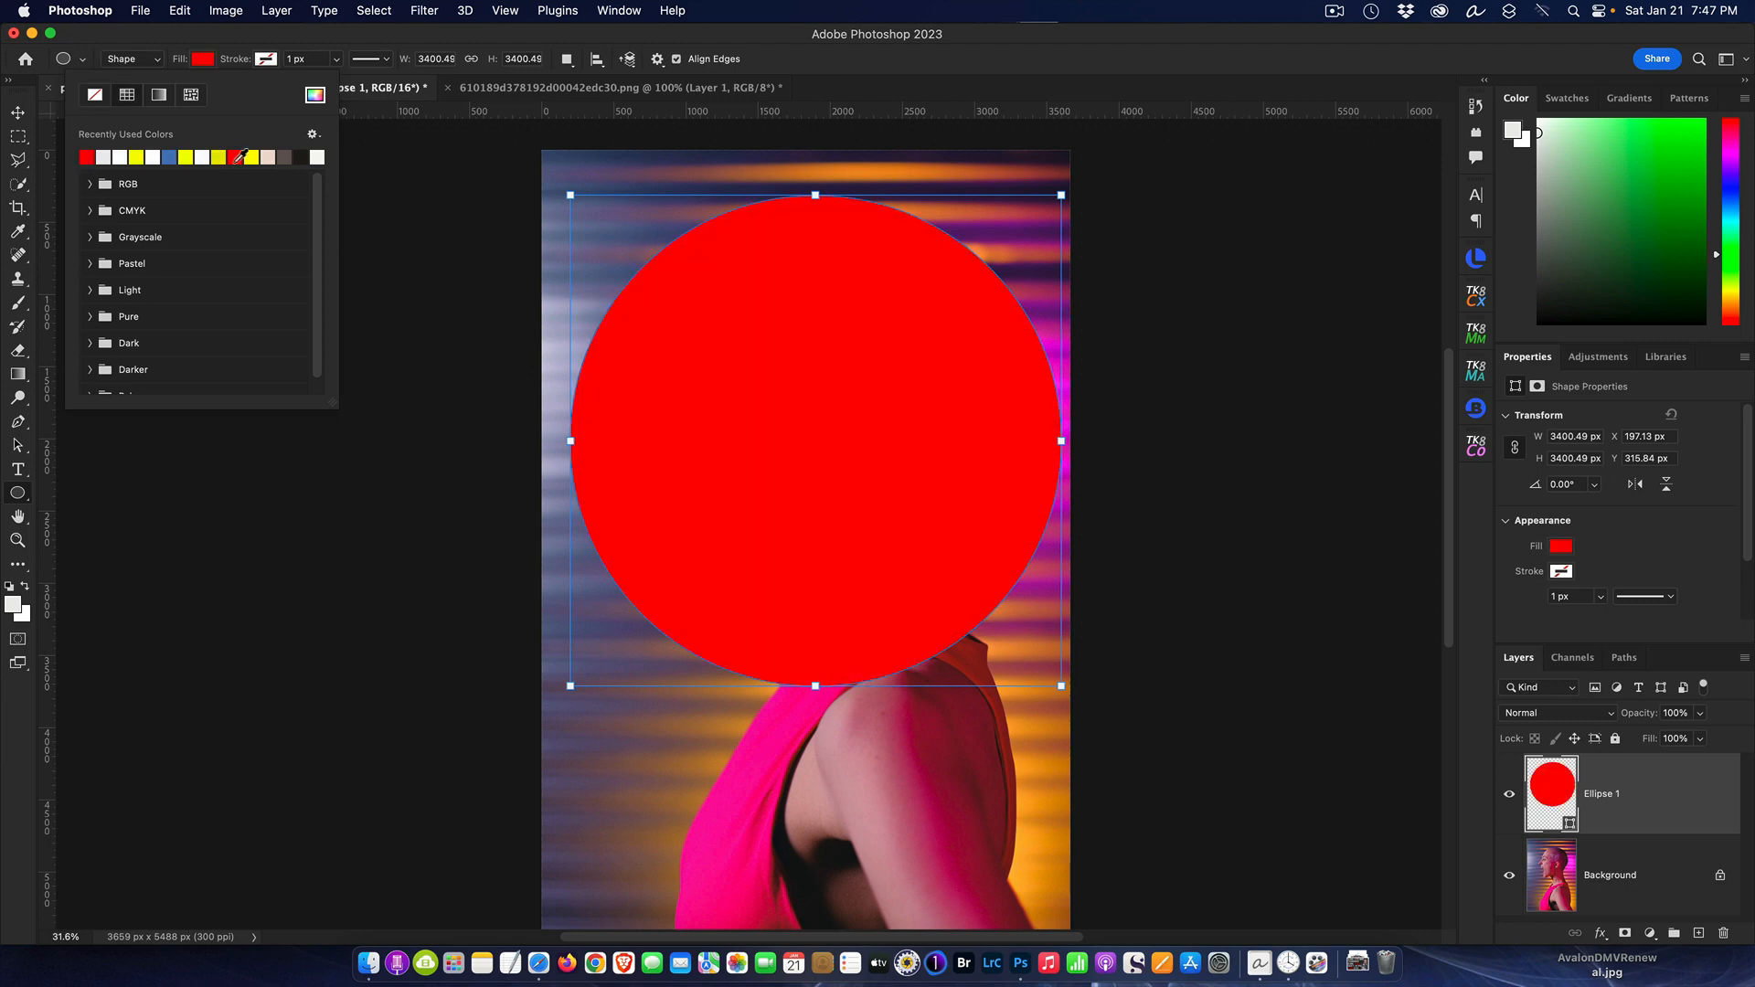
left_click(255, 158)
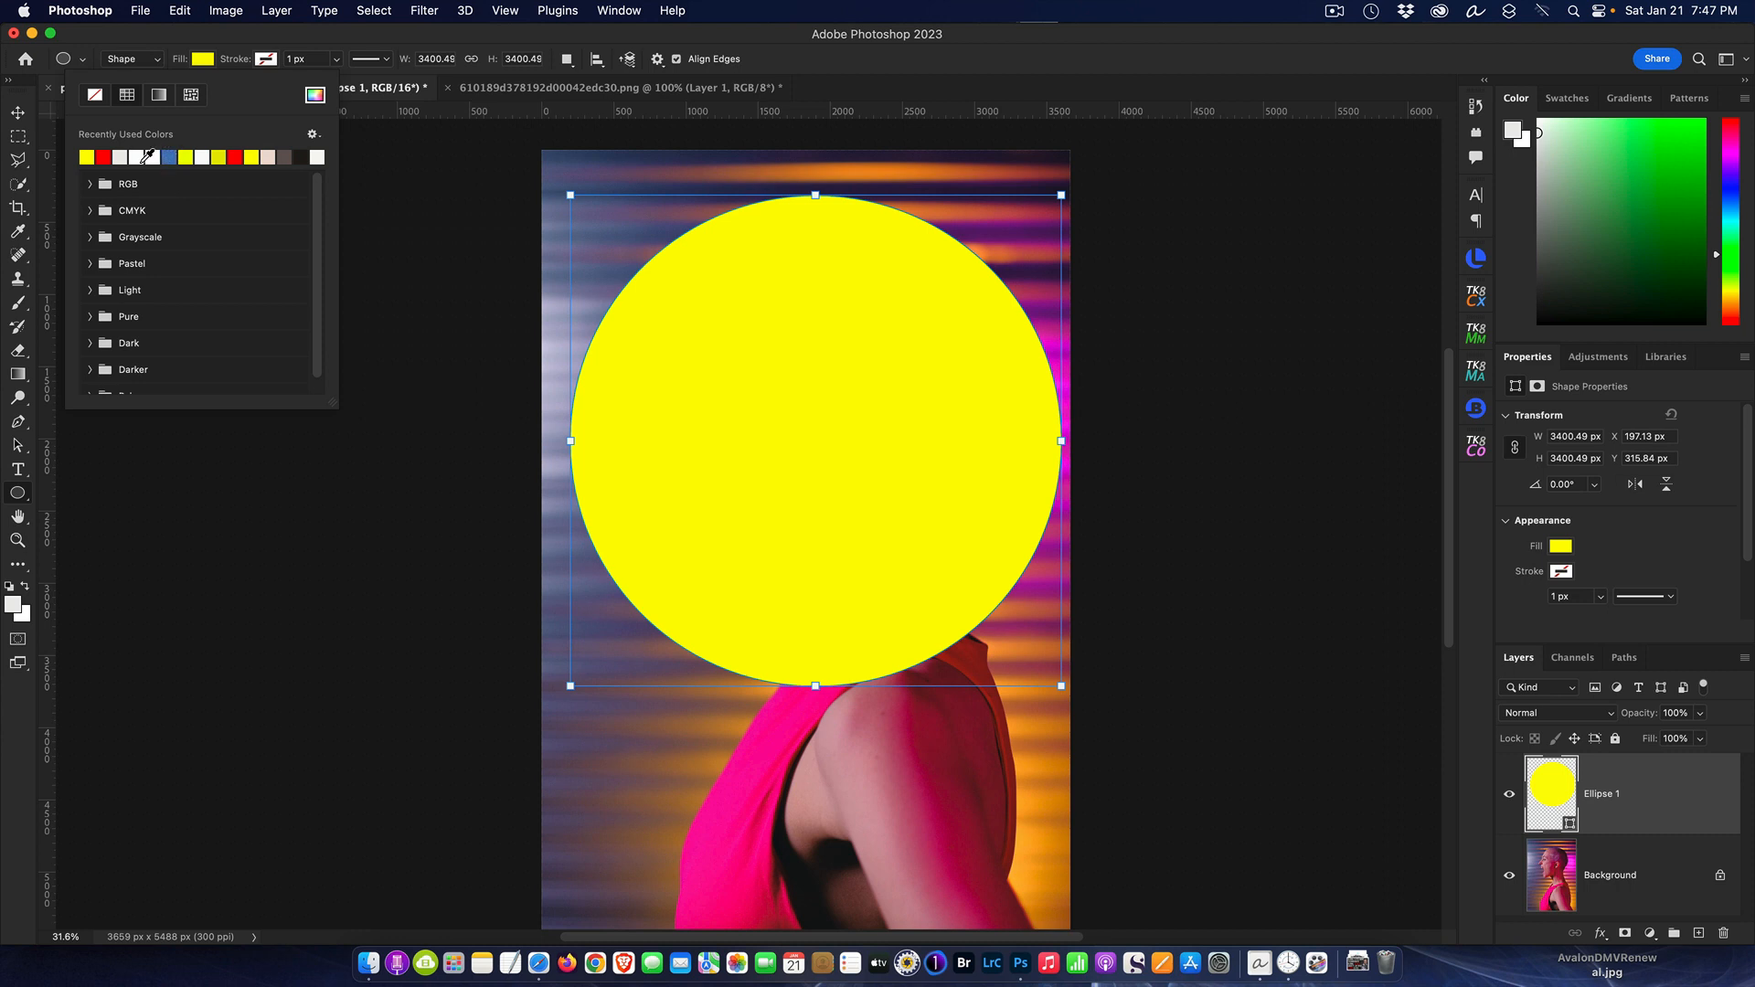
left_click(228, 156)
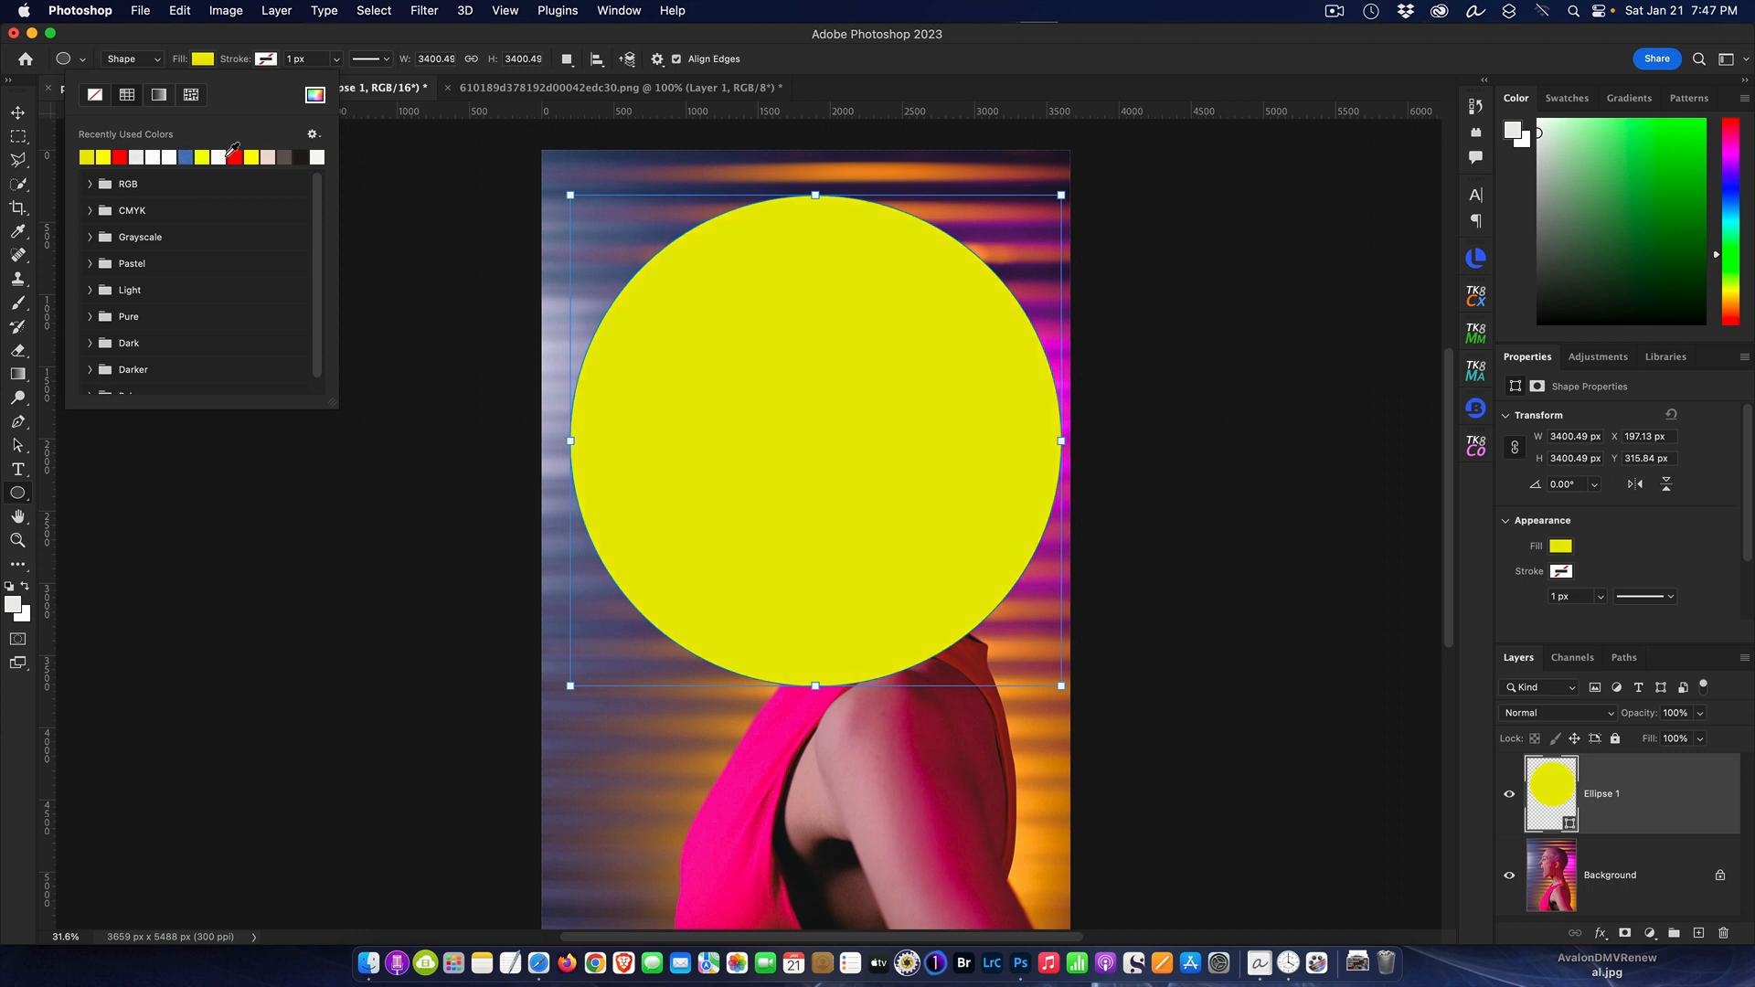
left_click(234, 156)
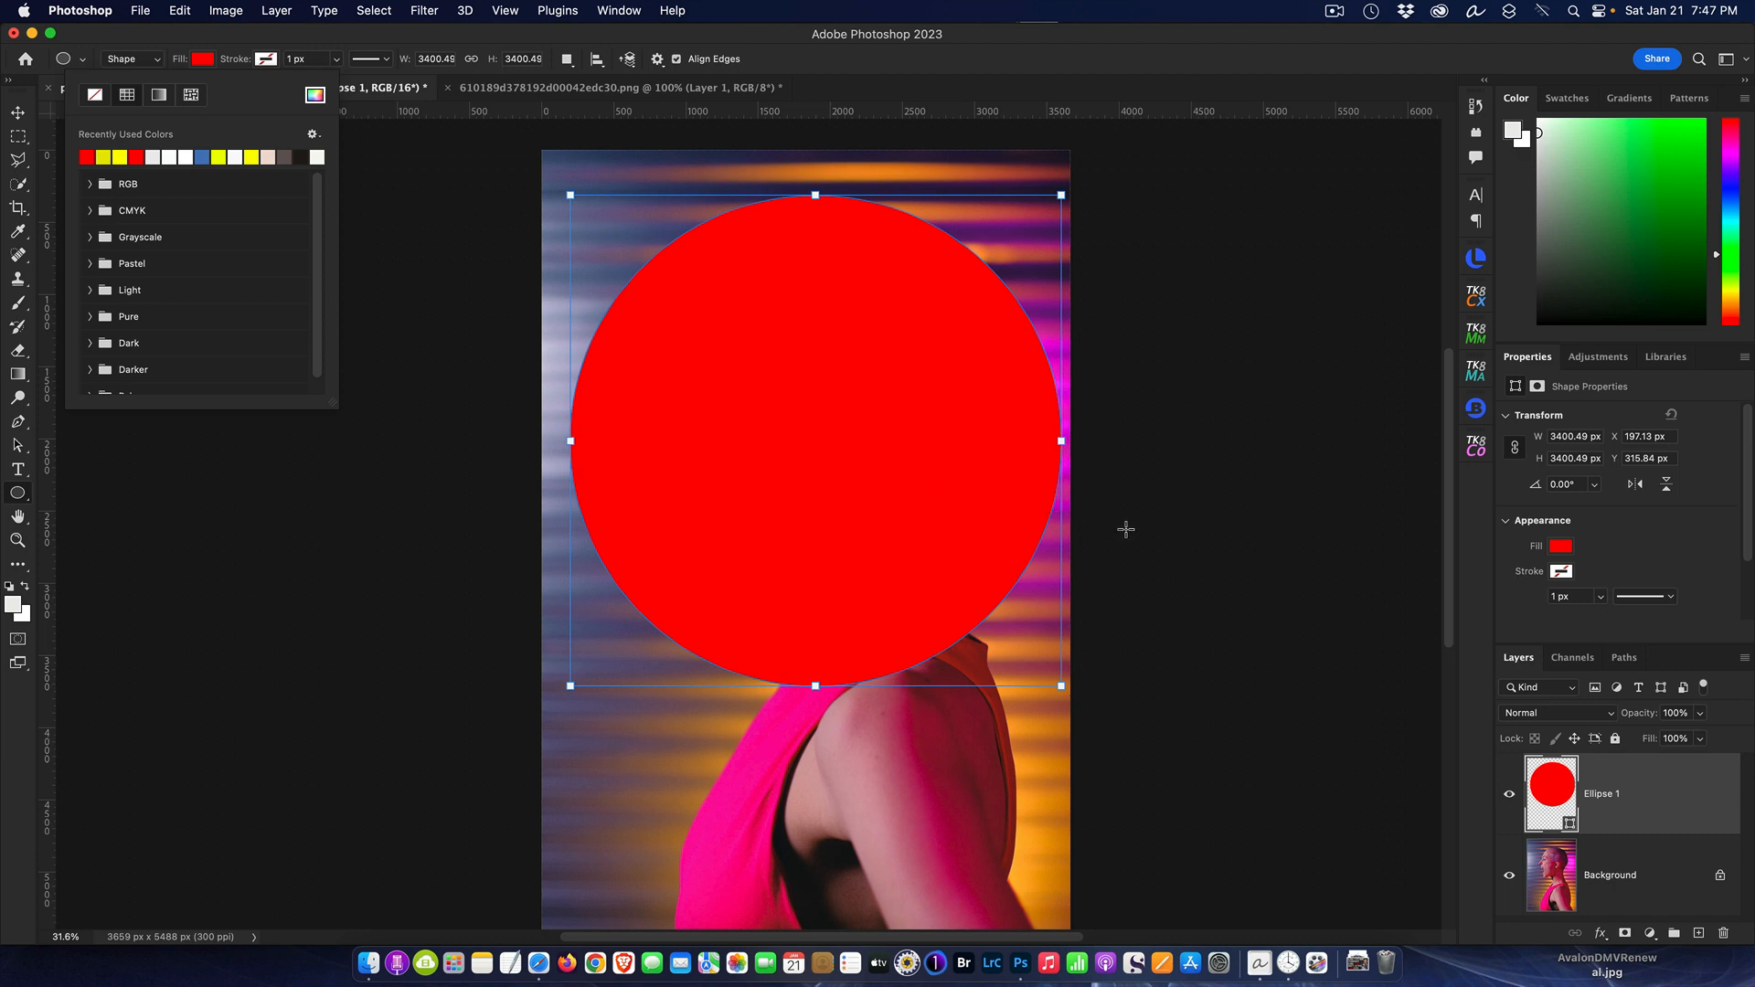
left_click(1663, 806)
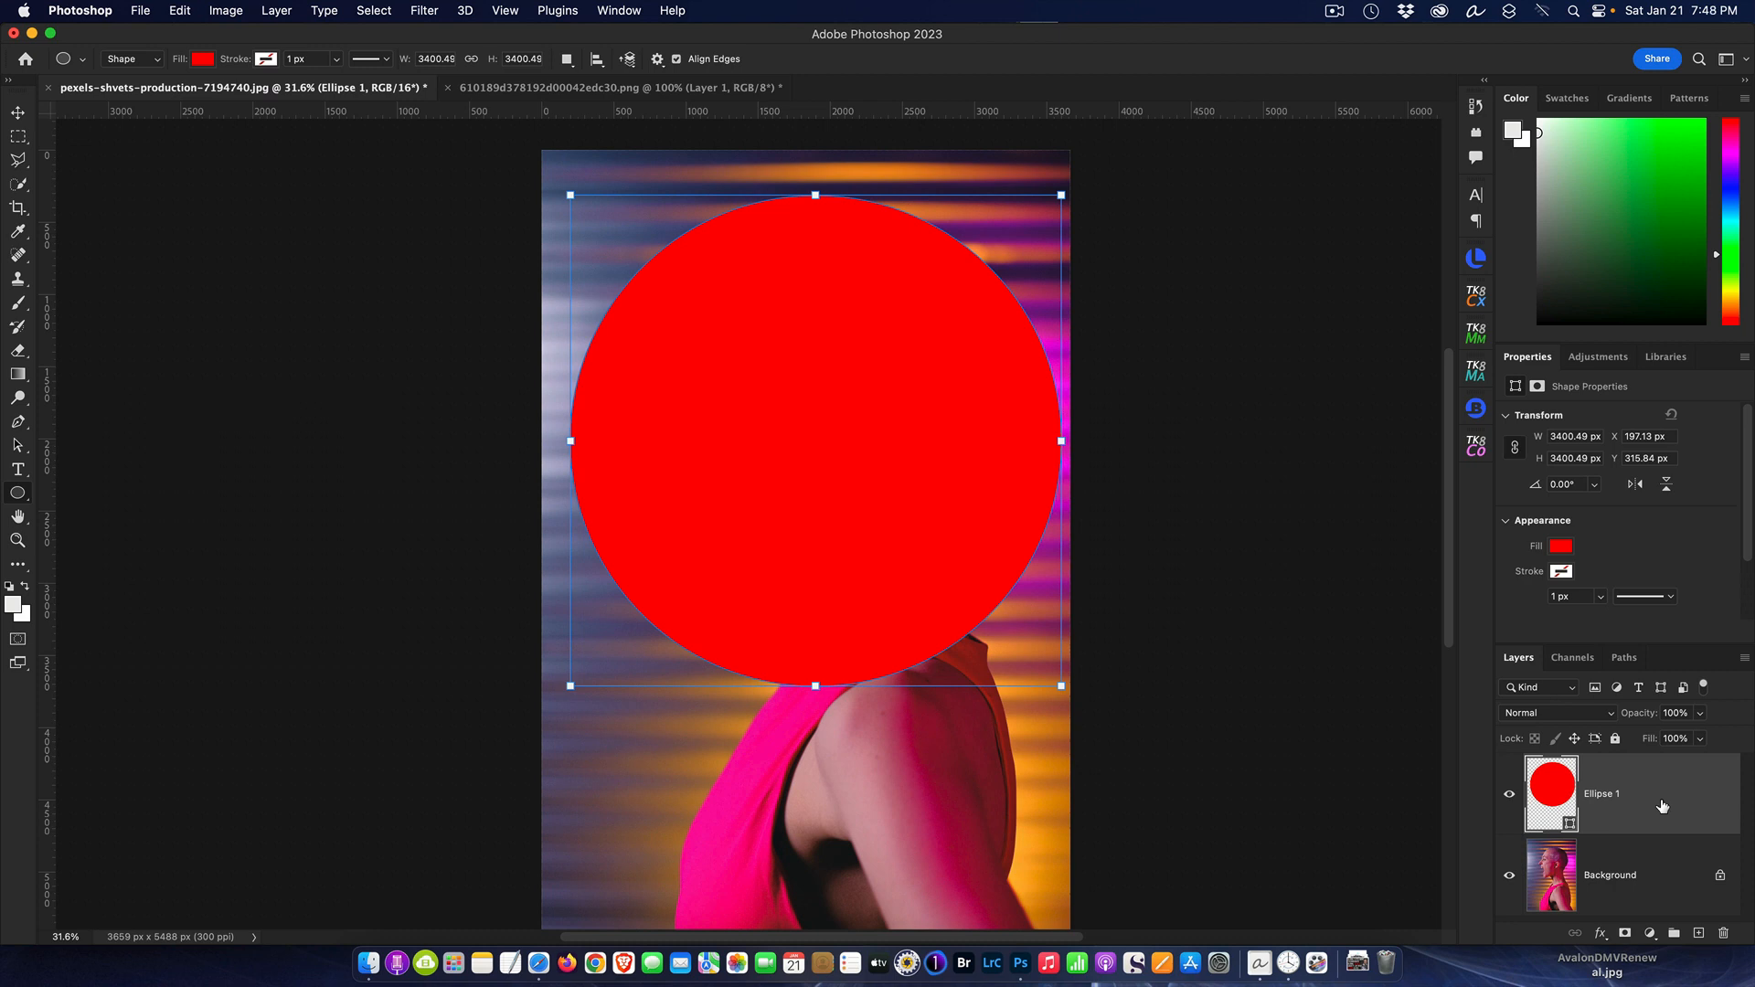
- Unlock the Background photo layer and move it above the Ellipse 1 layer
left_click(1650, 867)
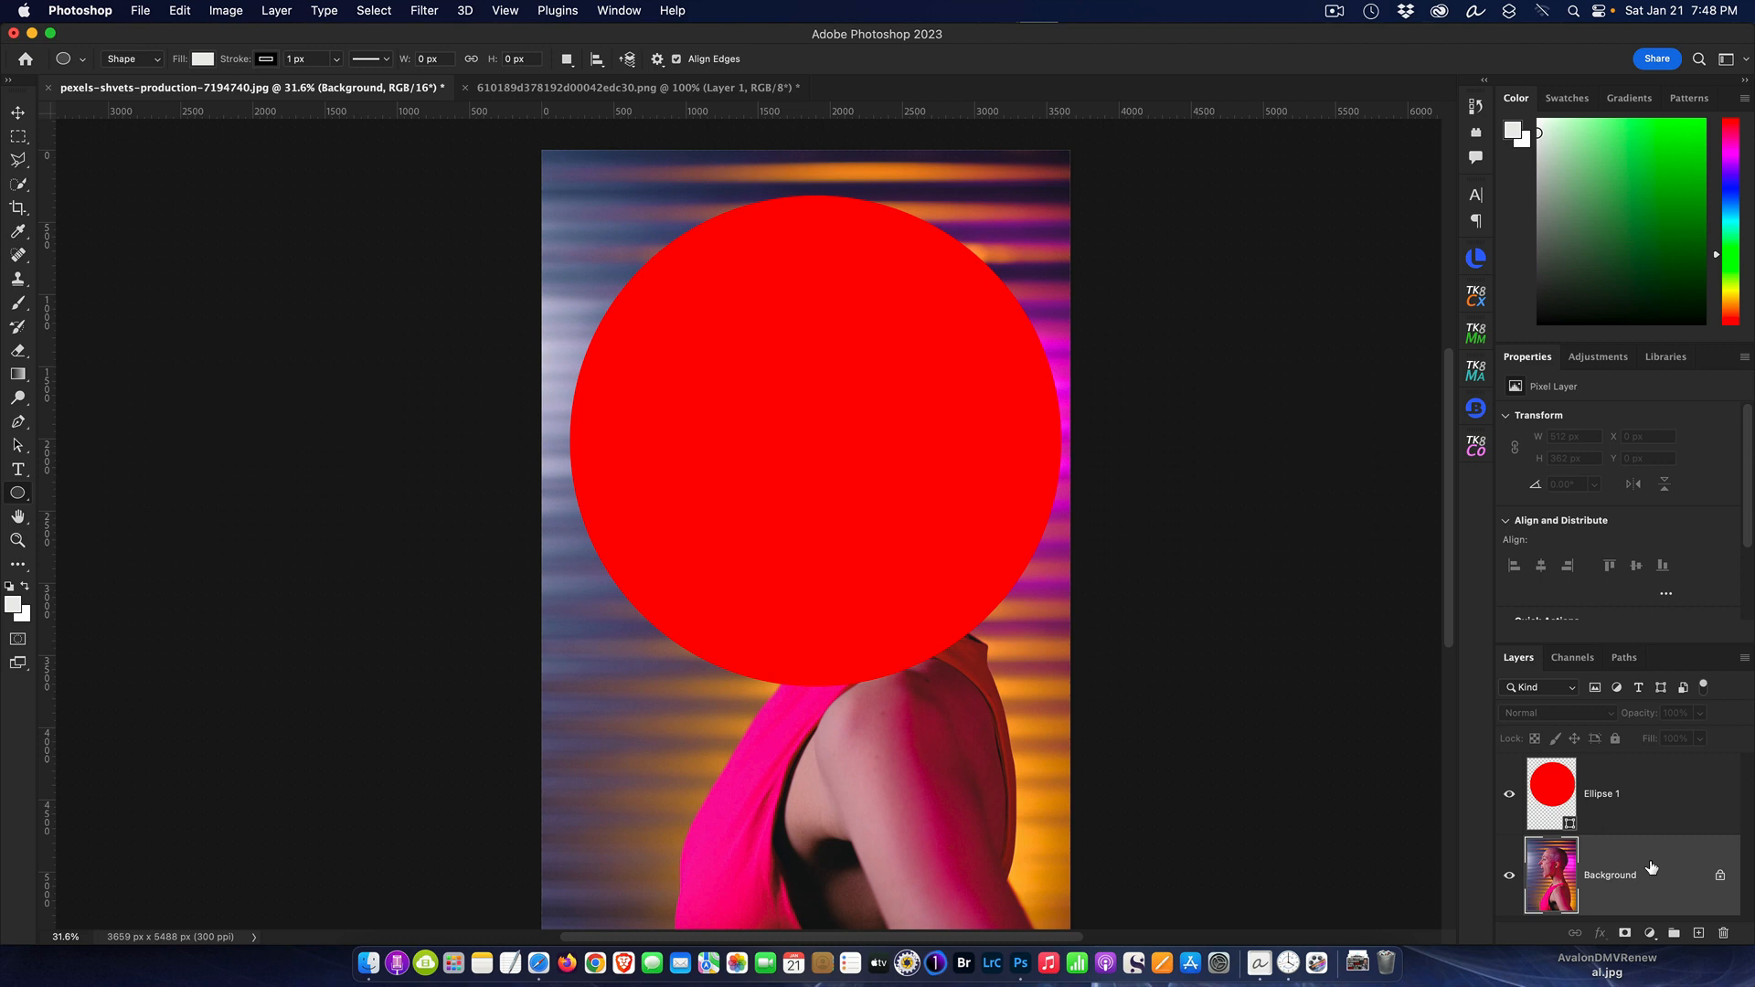
left_click_drag(1670, 870, 1638, 793)
left_click_drag(1684, 886, 1658, 783)
left_click(1719, 878)
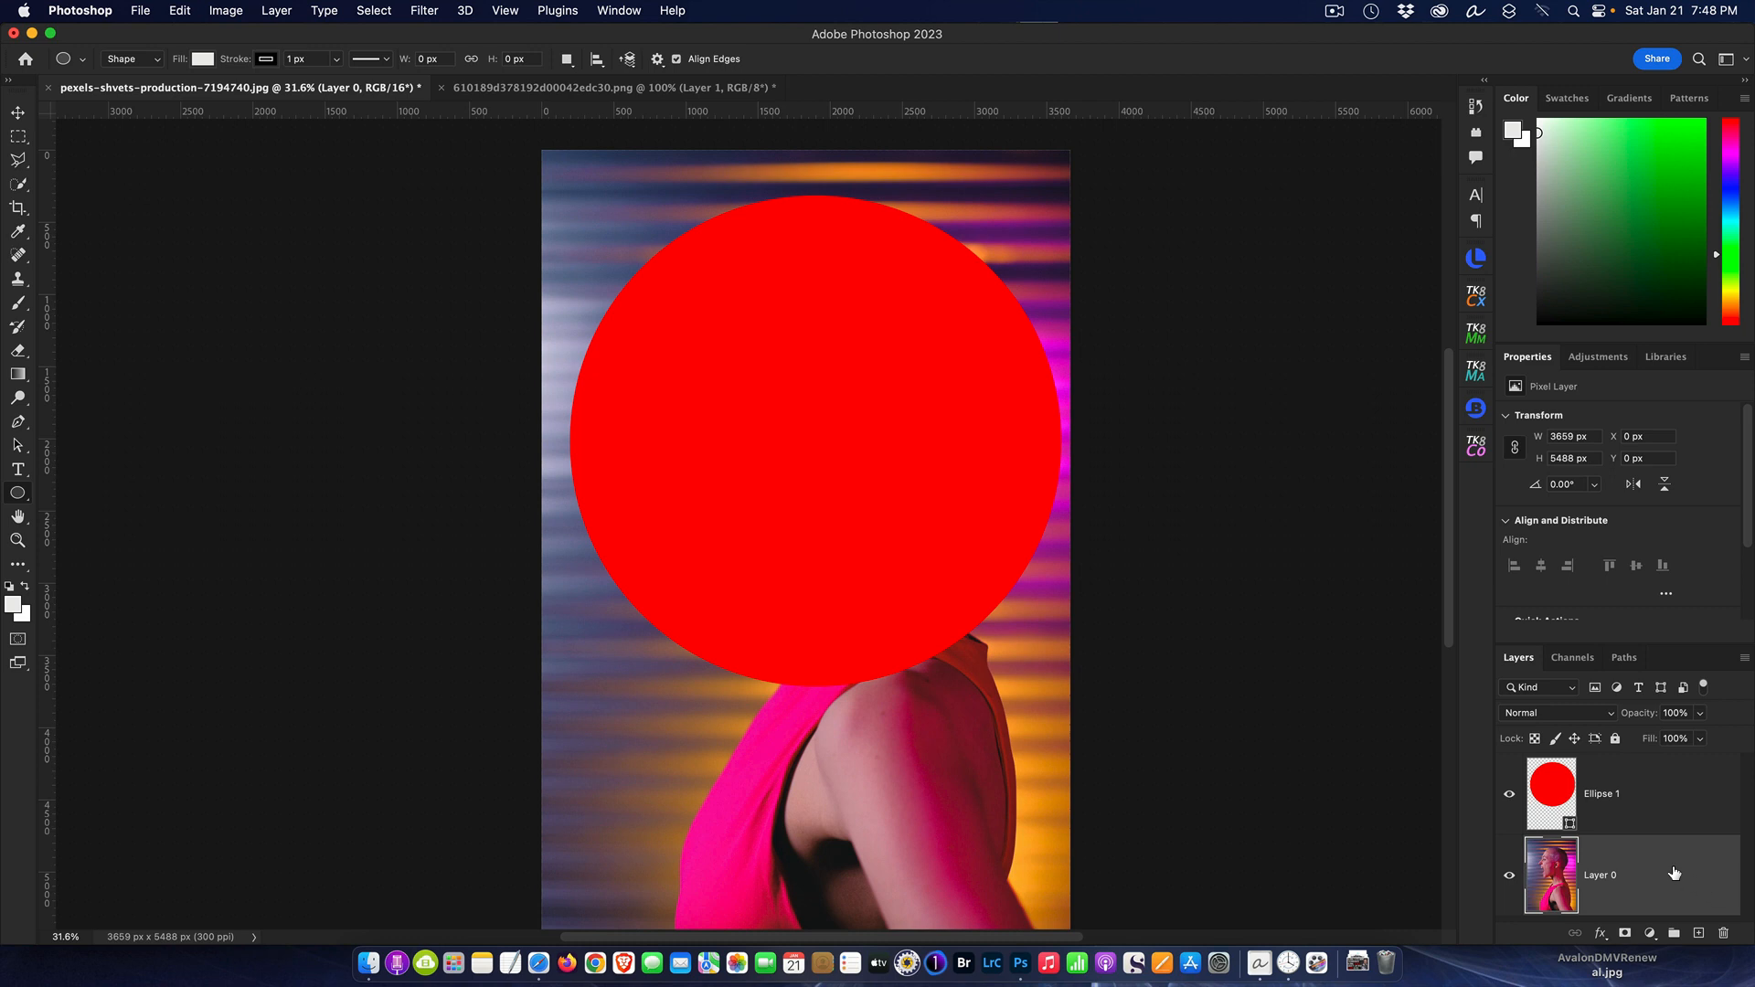
left_click_drag(1679, 874, 1657, 774)
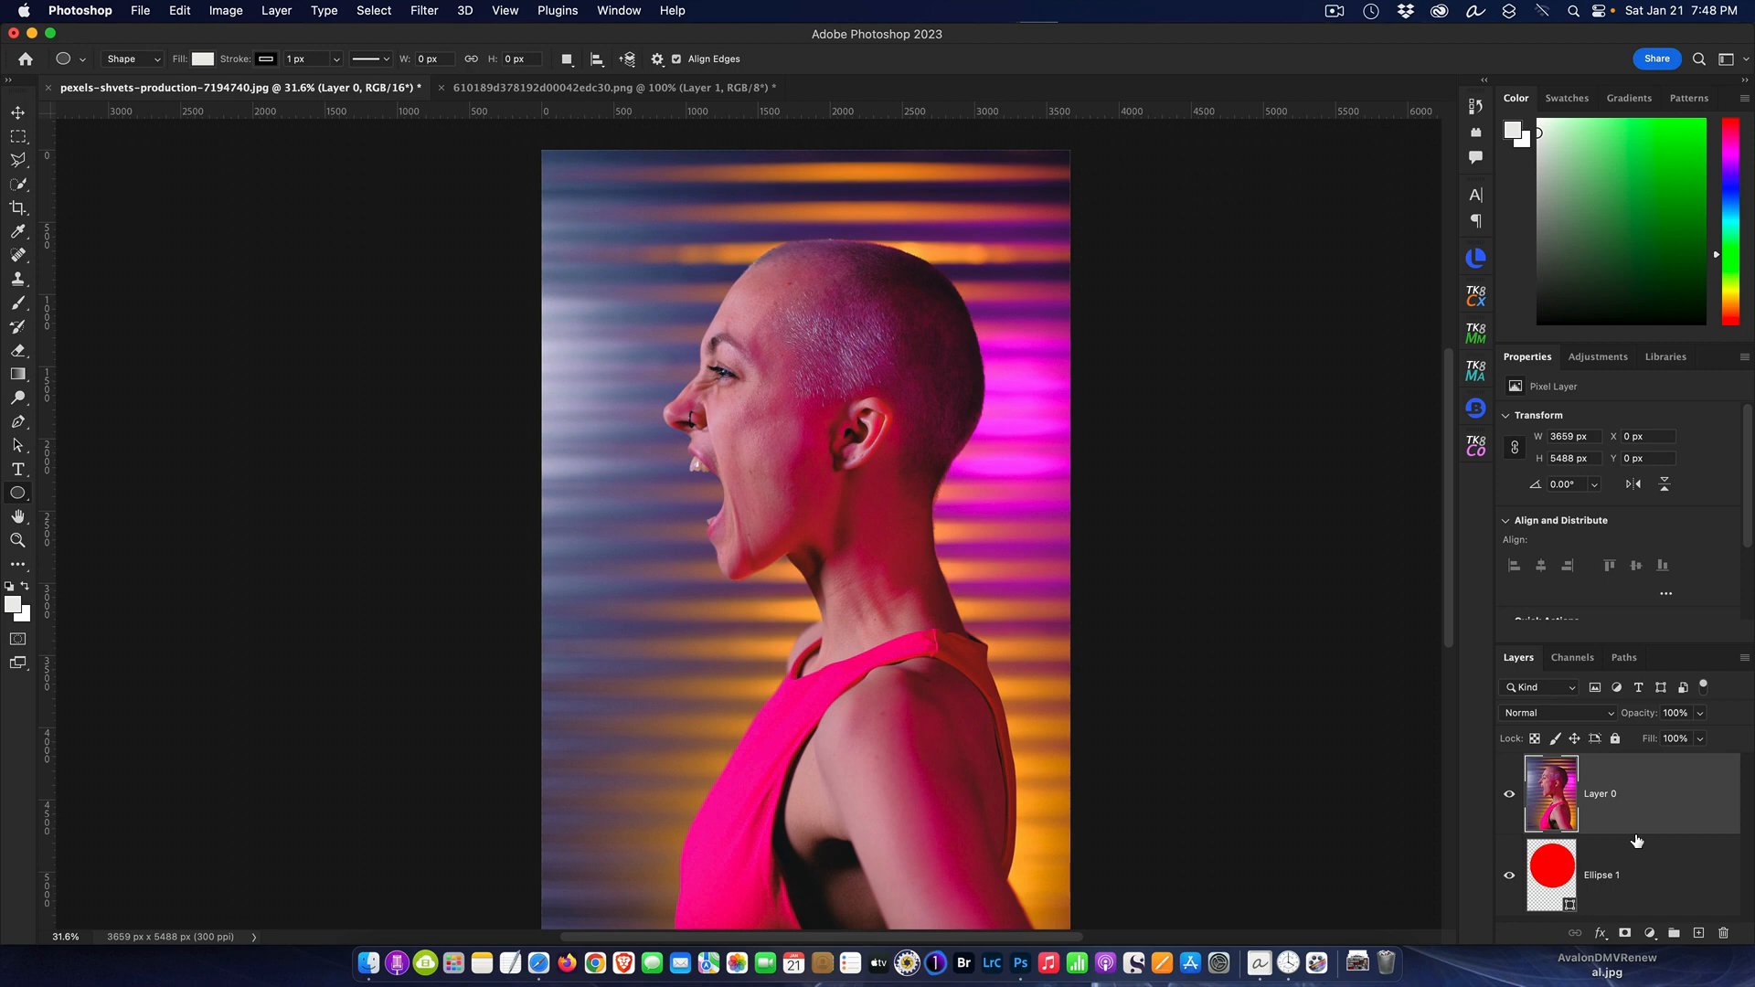
- Clip the photo layer to the Ellipse 1 layer with a clipping mask
left_click_drag(1636, 829, 1636, 829)
left_click(1636, 828, "alt")
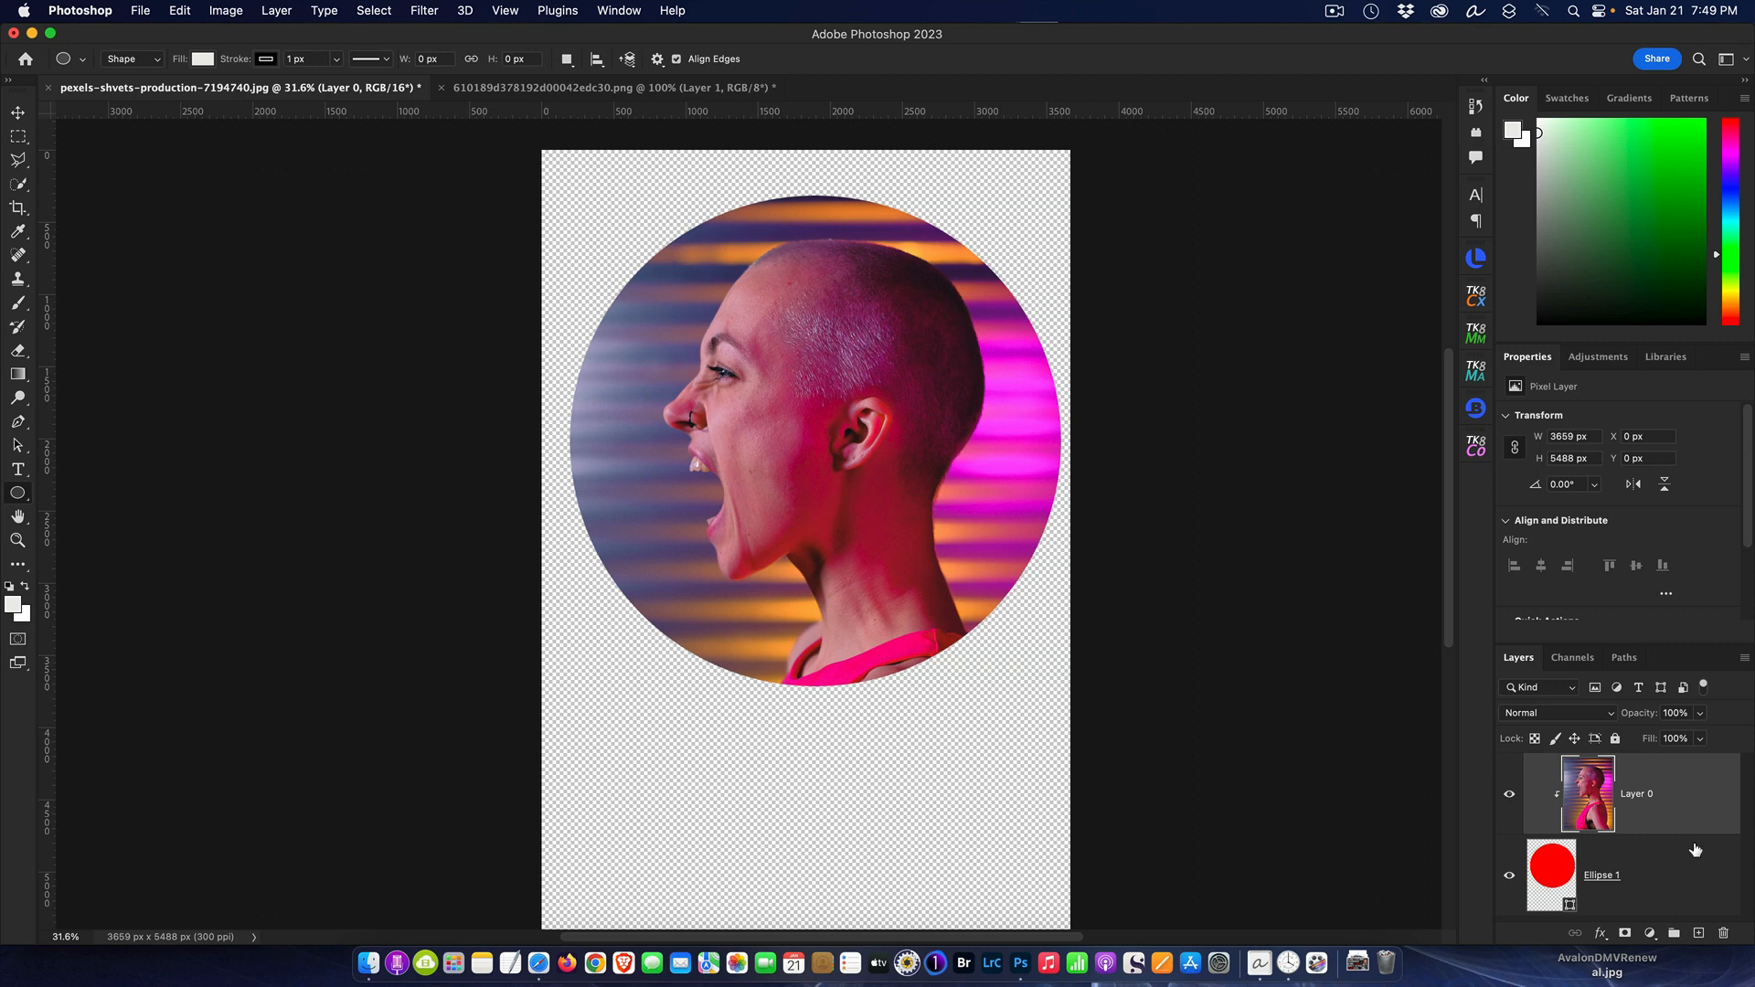
- Give the Ellipse 1 circle a white stroke about 144 px wide
left_click(1650, 873)
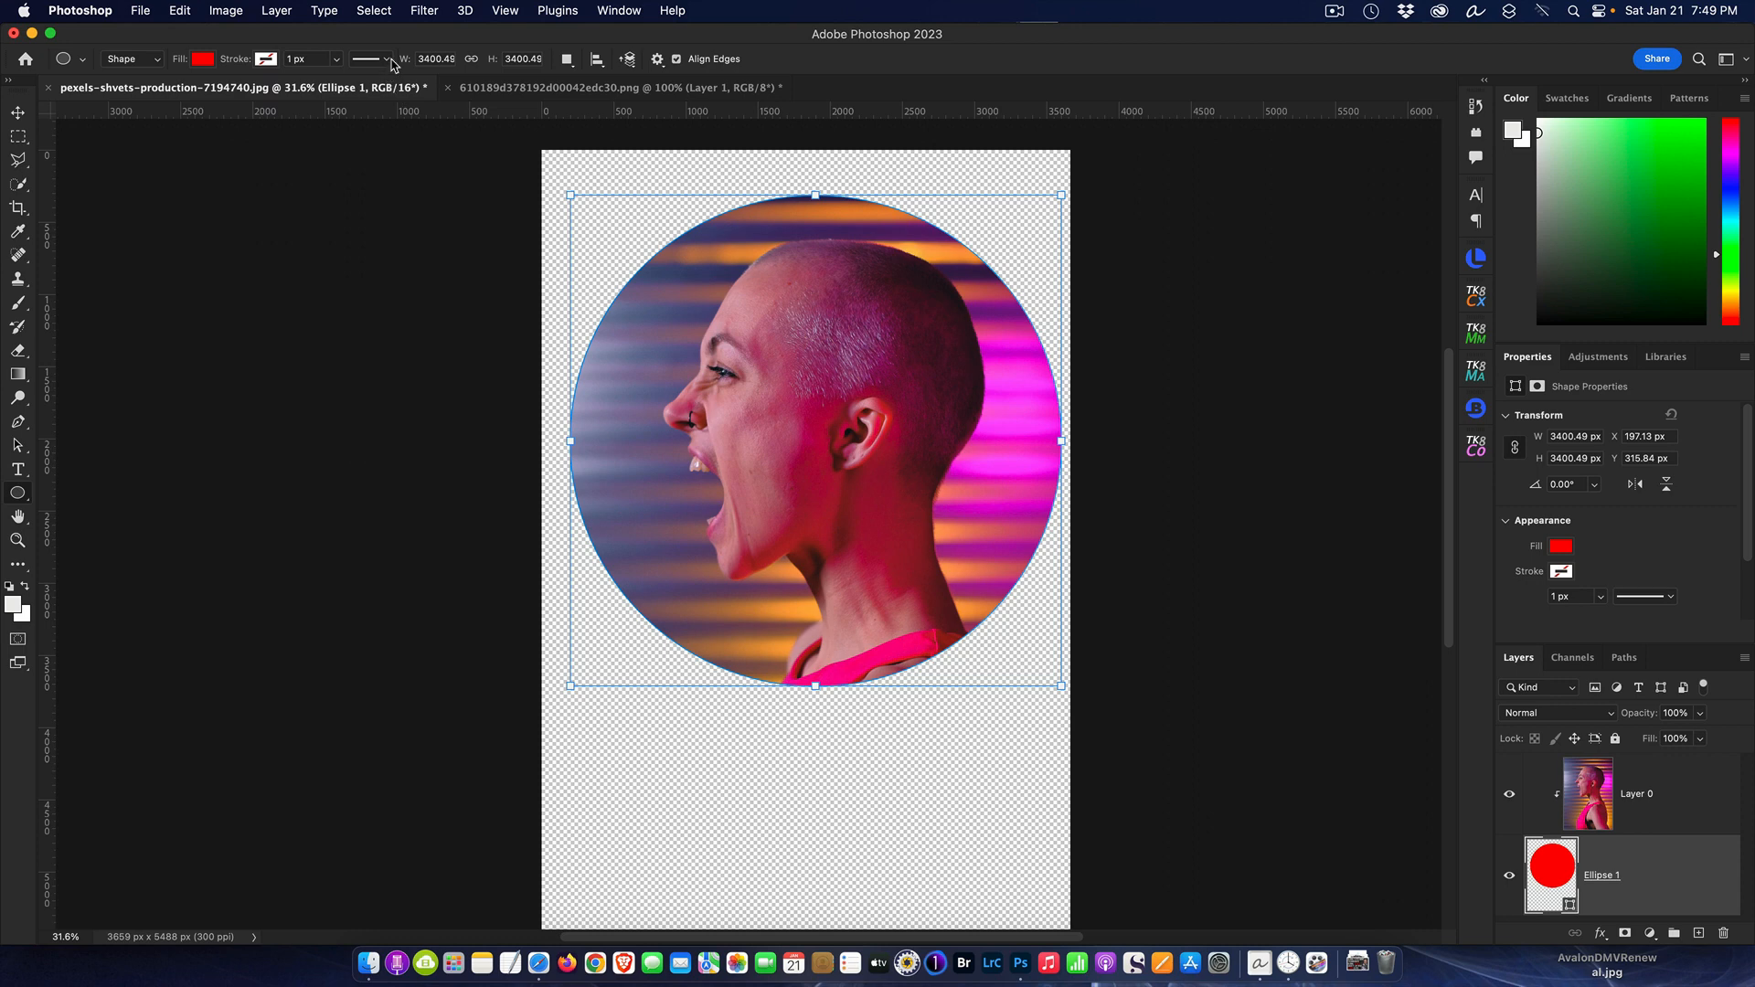
mouse_move(336, 59)
left_mouse_down()
mouse_move(331, 80)
mouse_move(381, 89)
left_mouse_up()
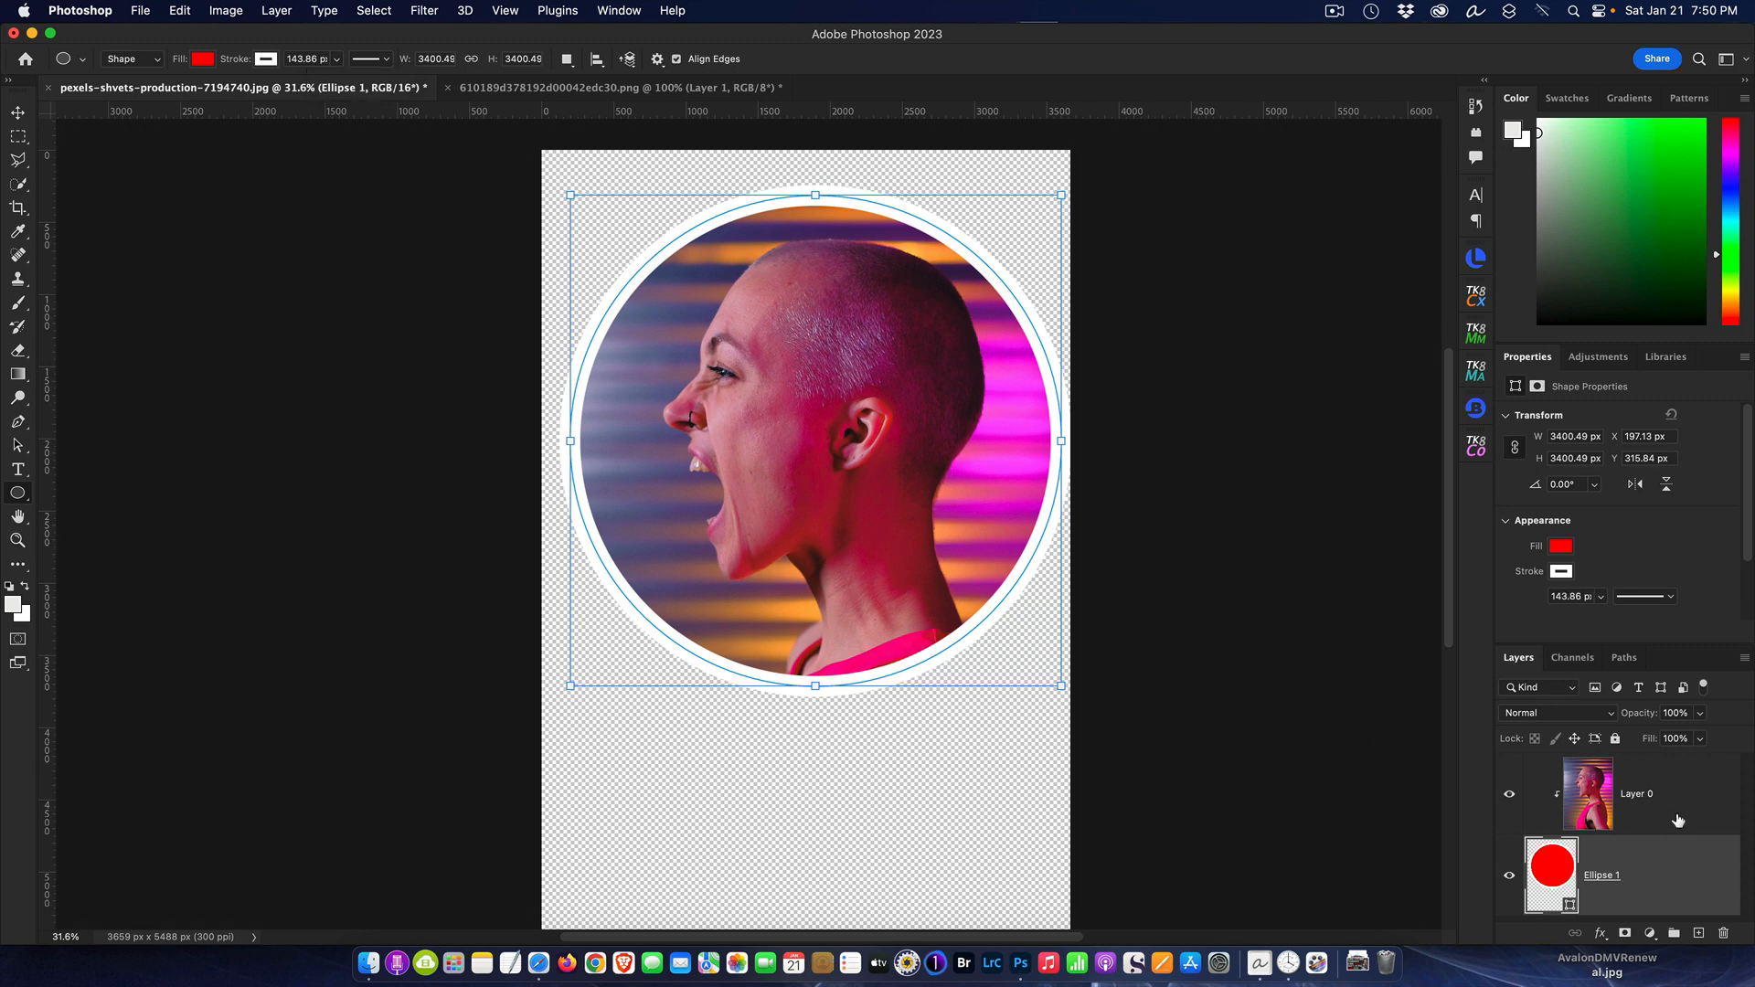
left_click(1701, 793)
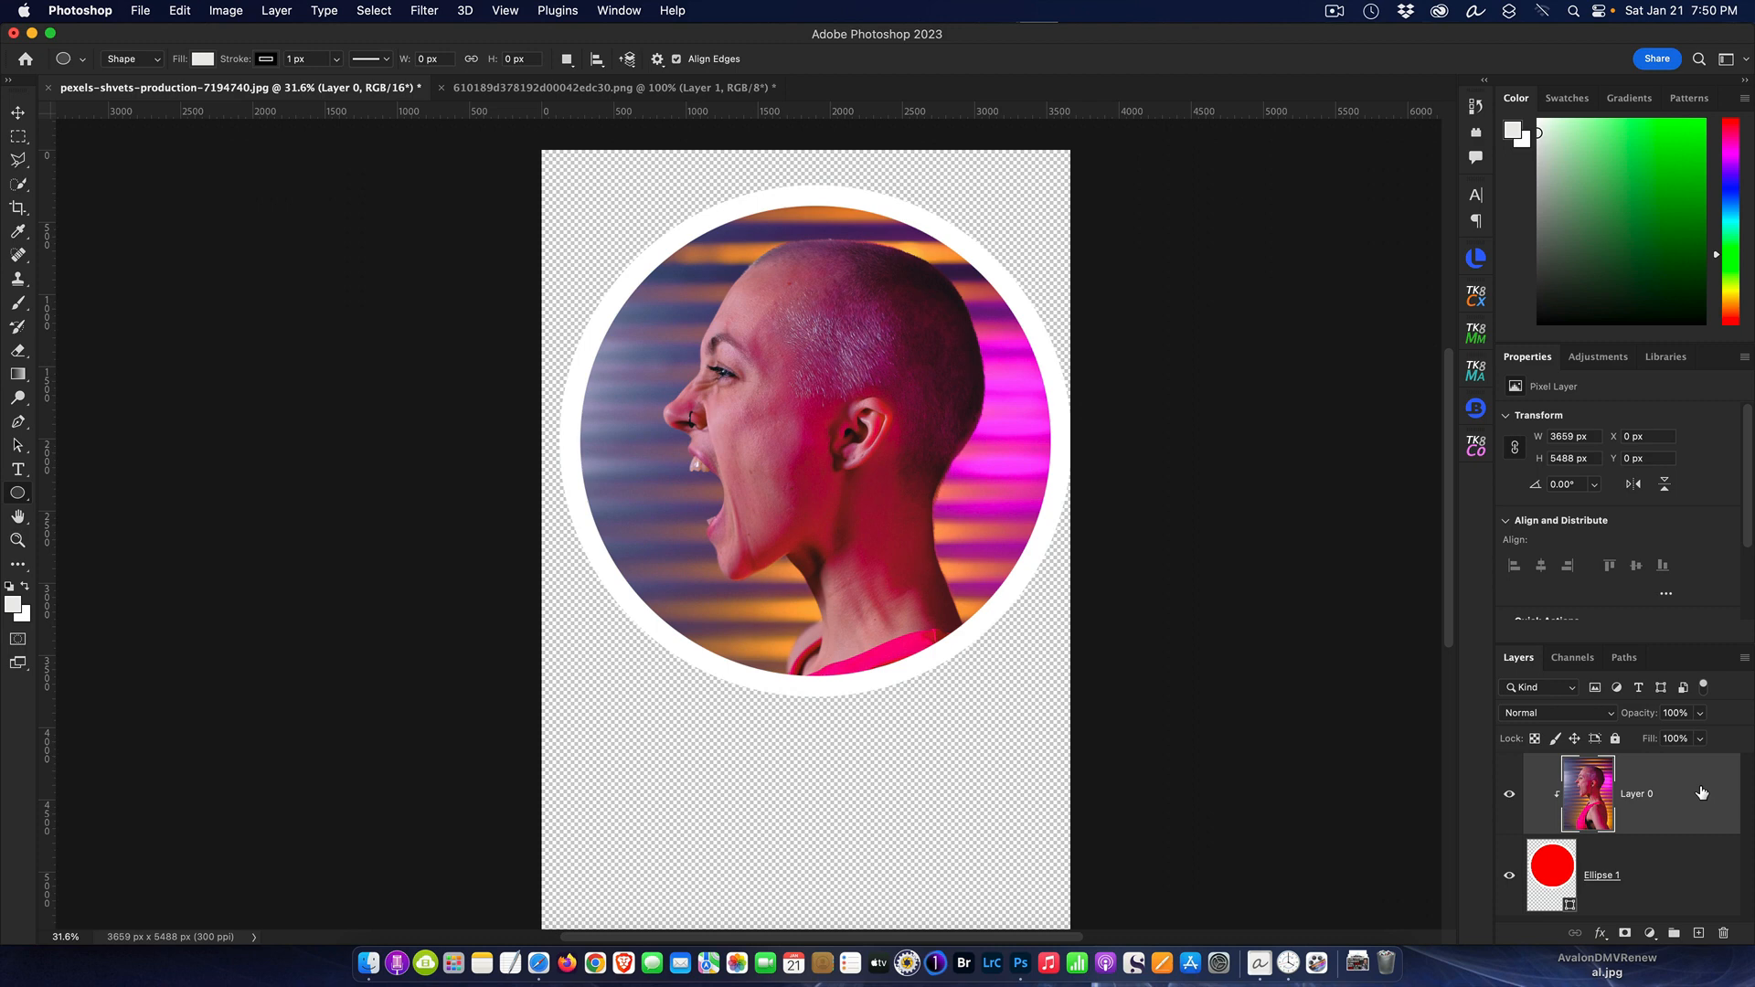
- Add a gradient fill layer directly above the Ellipse 1 layer, using a light blue preset from the Blues group
left_click(1660, 877)
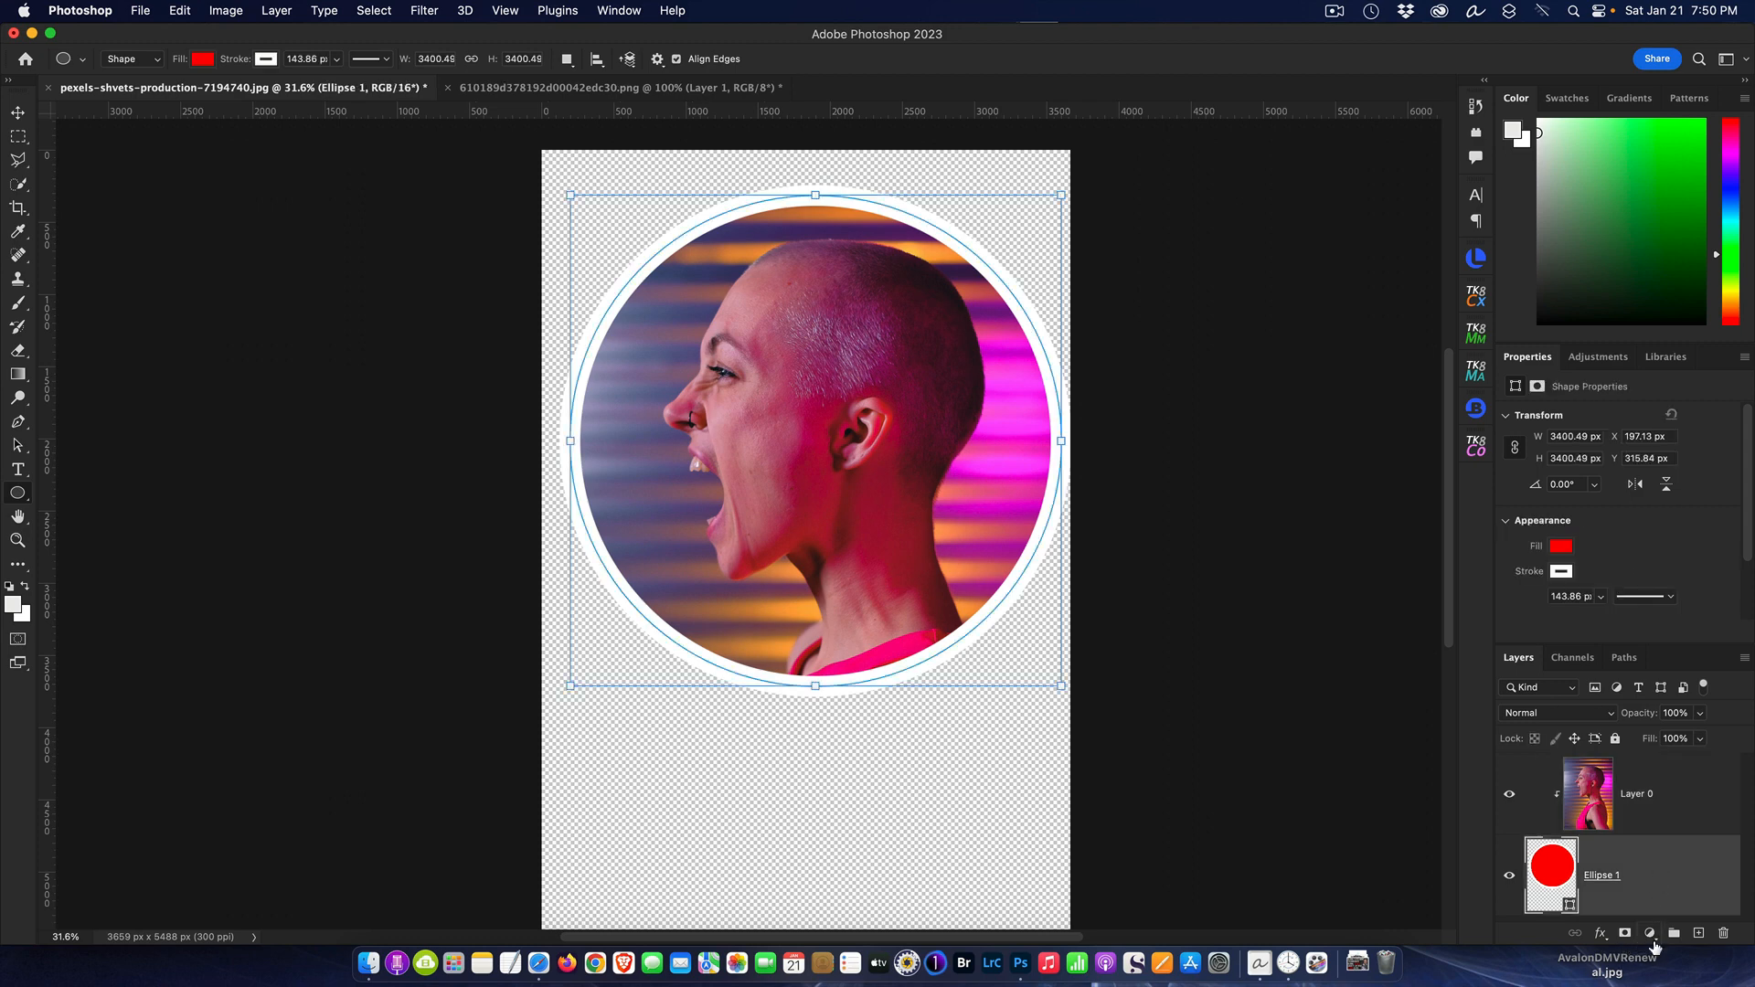
left_click(1649, 933)
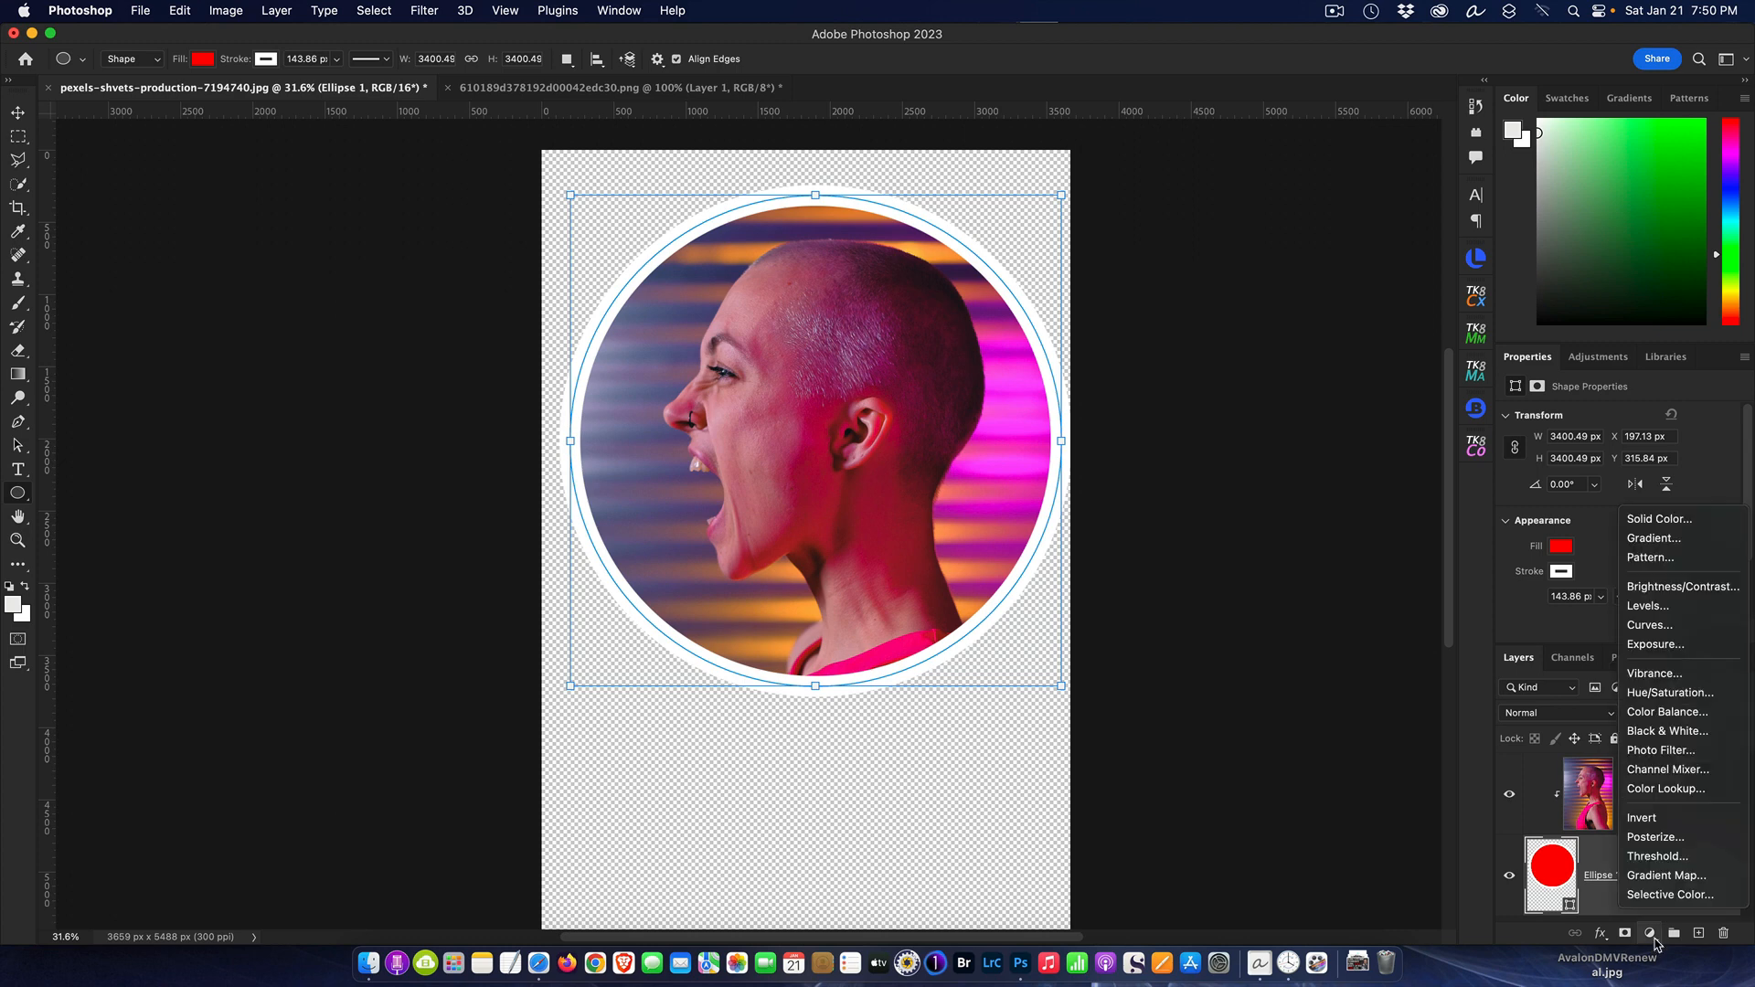
left_click(1648, 537)
left_click(1178, 338)
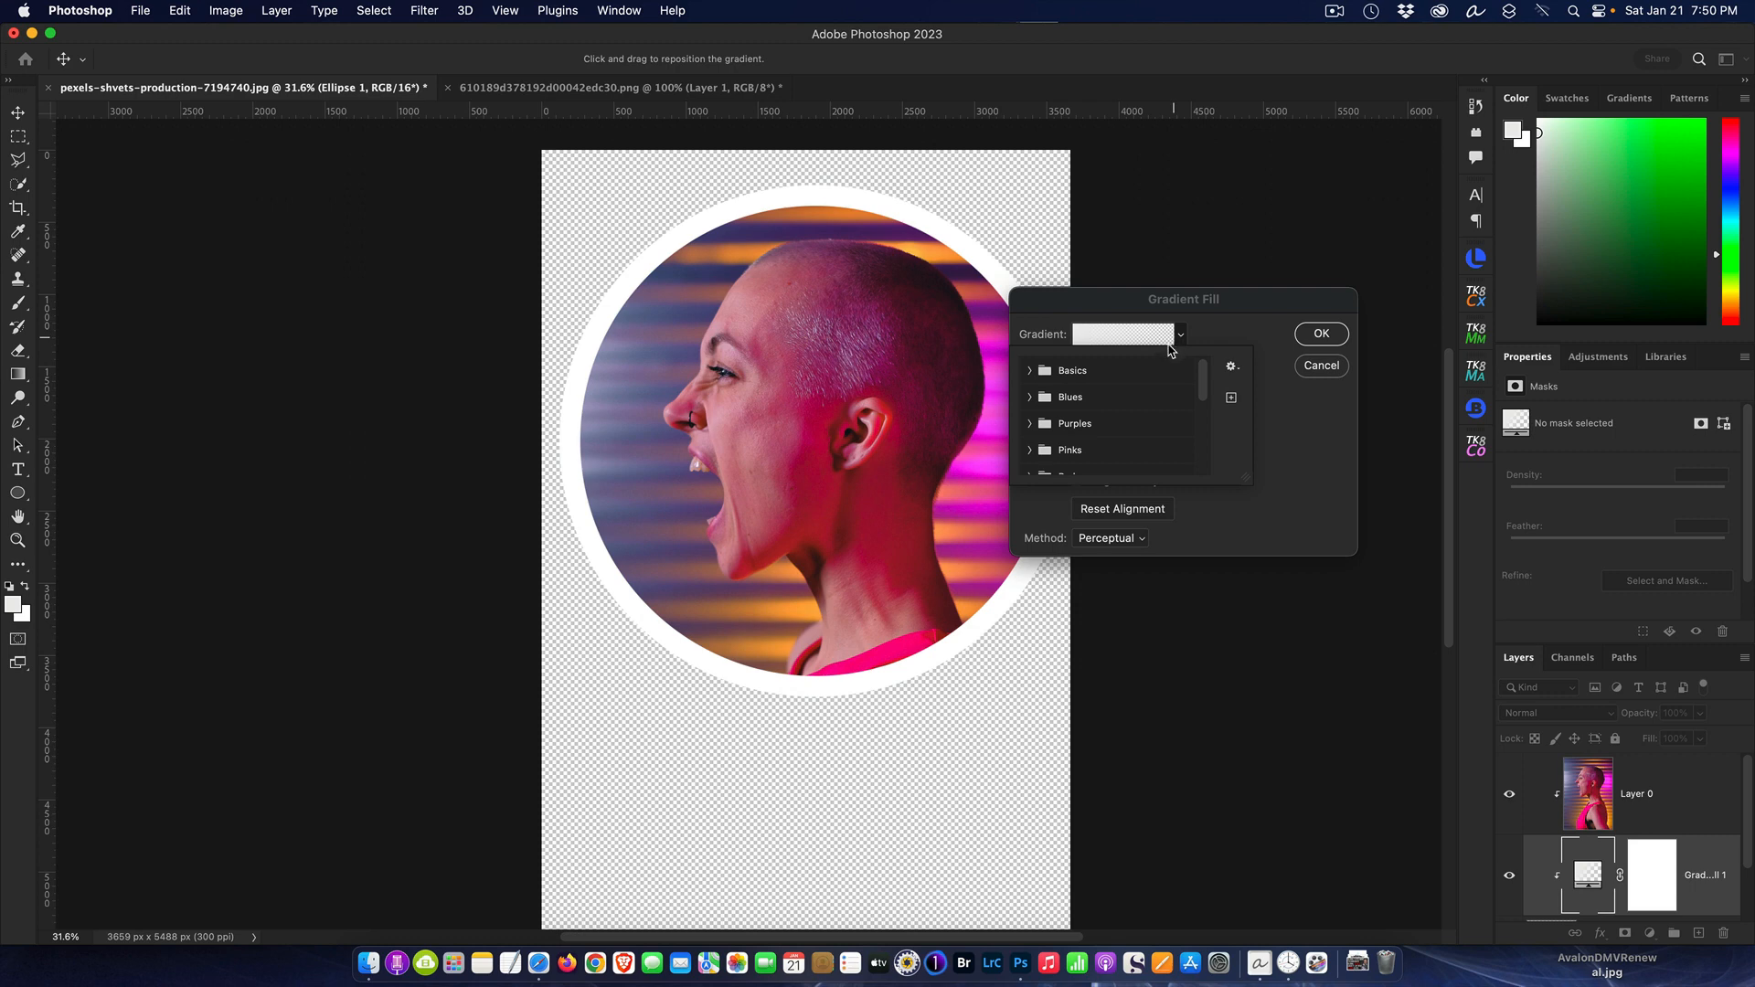
left_click(1030, 370)
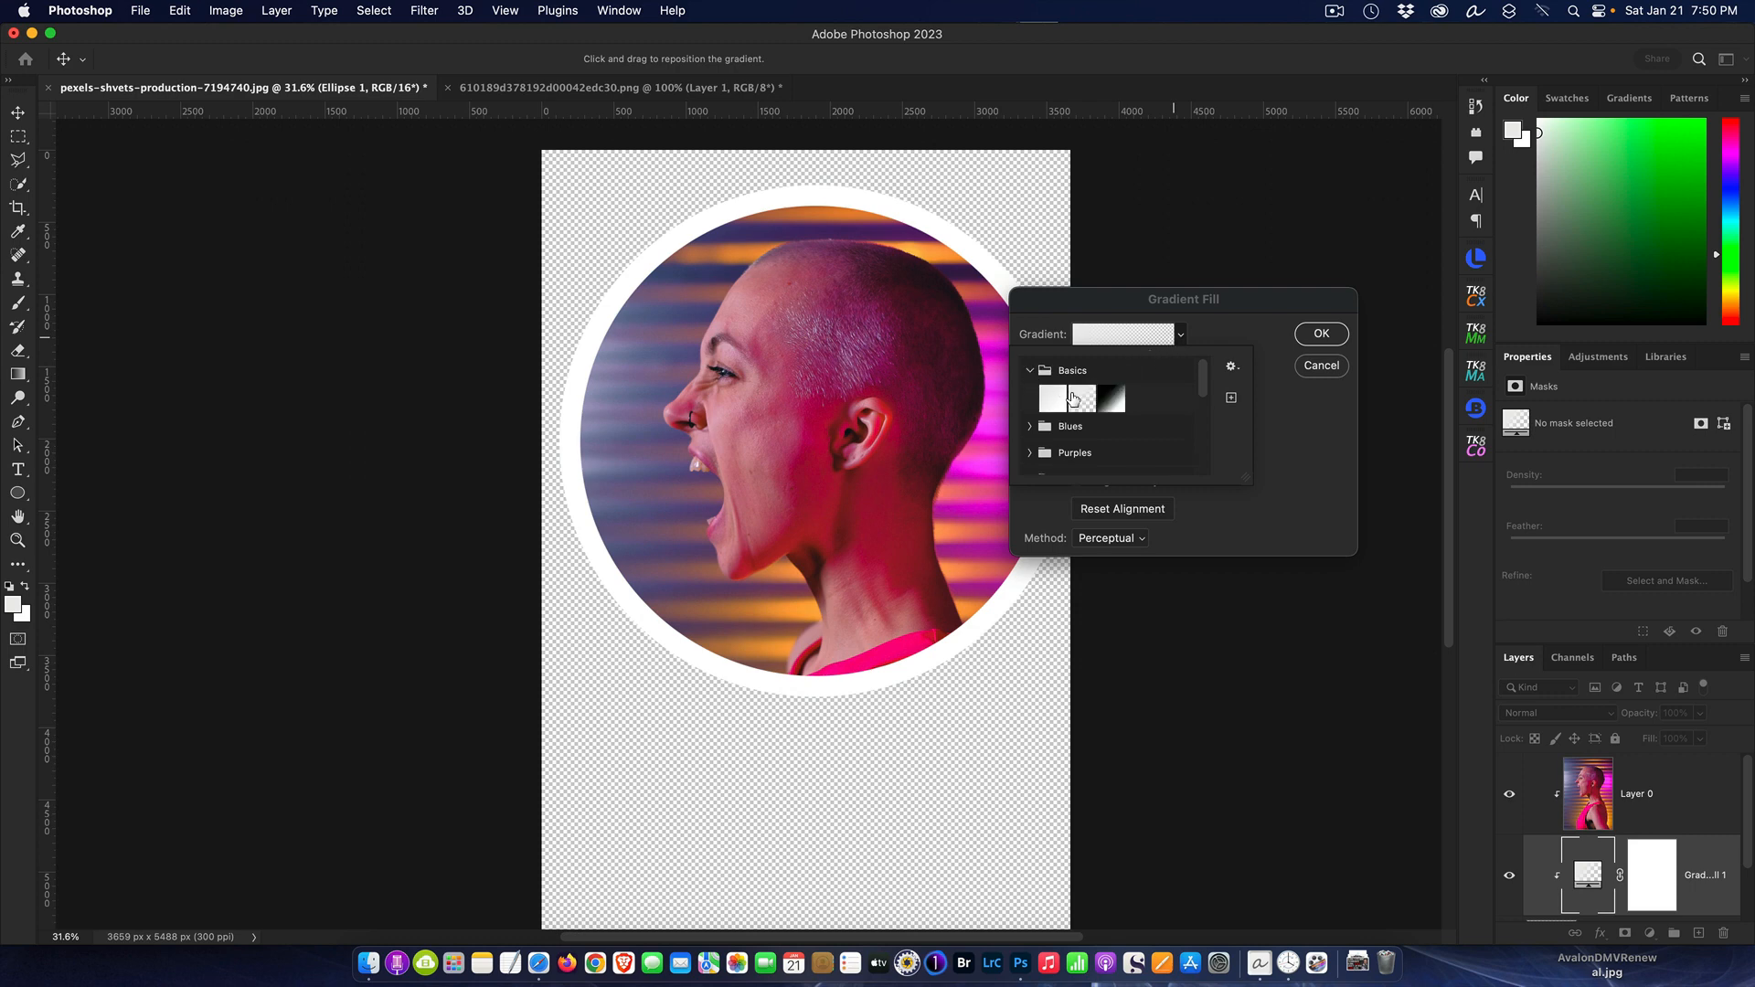
left_click(1030, 426)
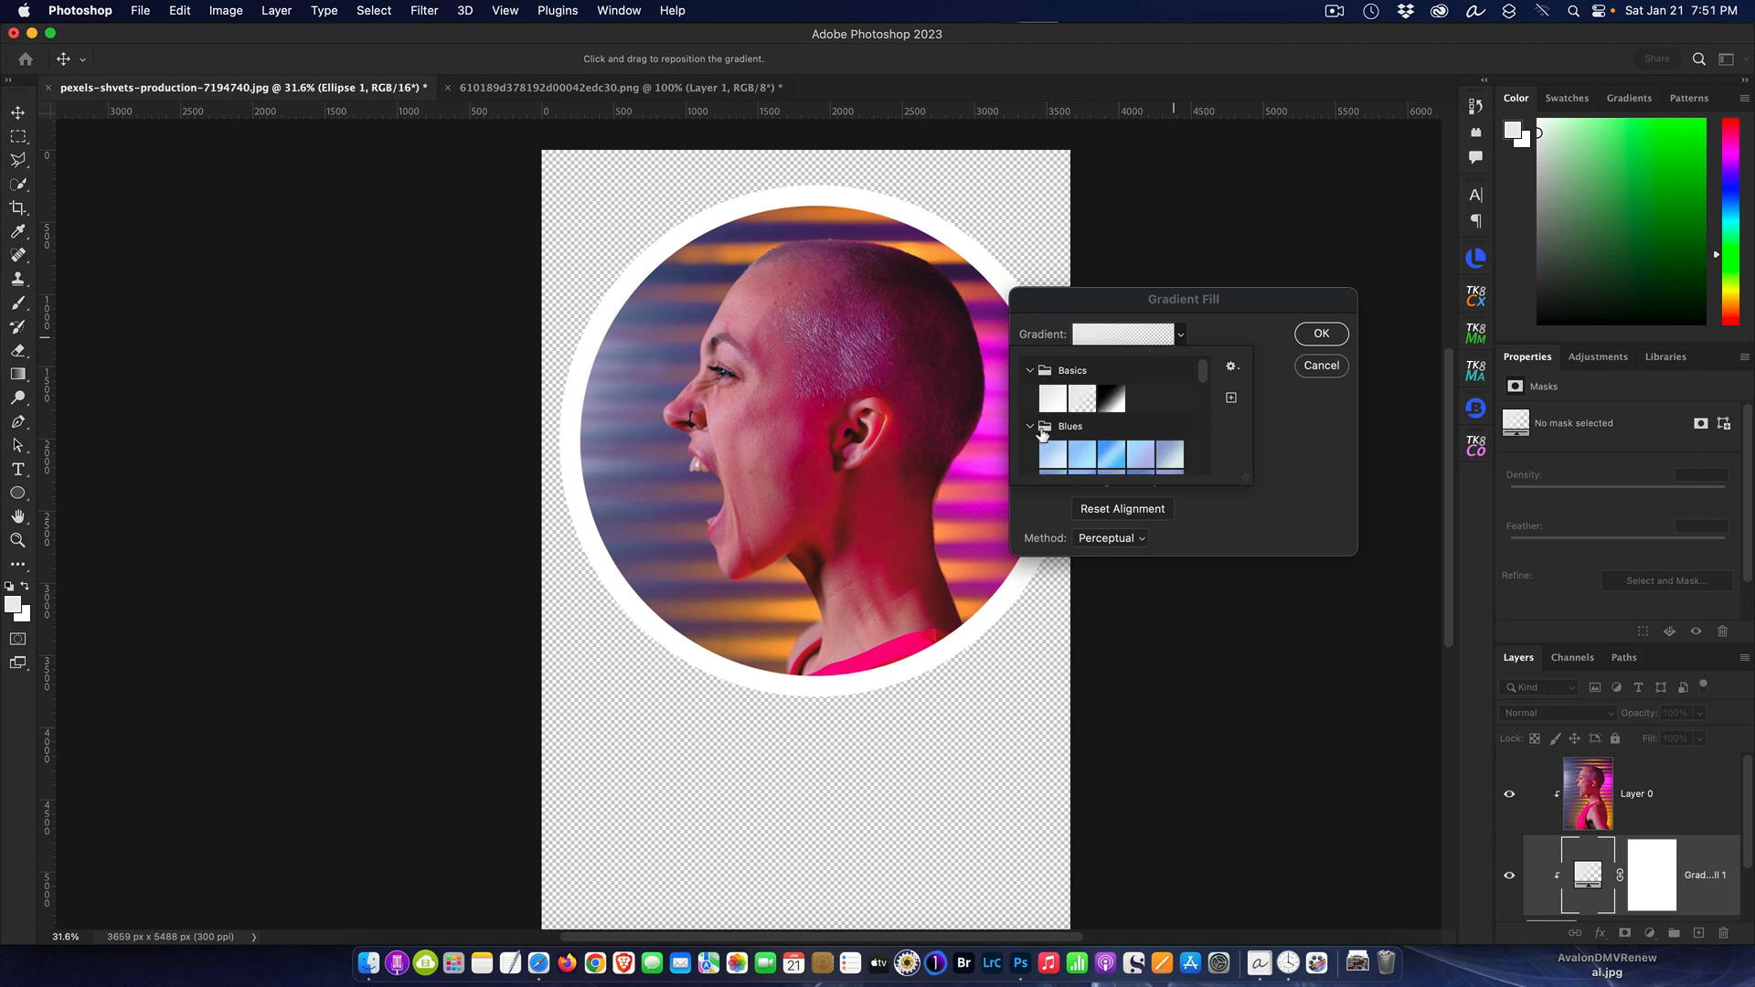
left_click(1101, 457)
key("Return")
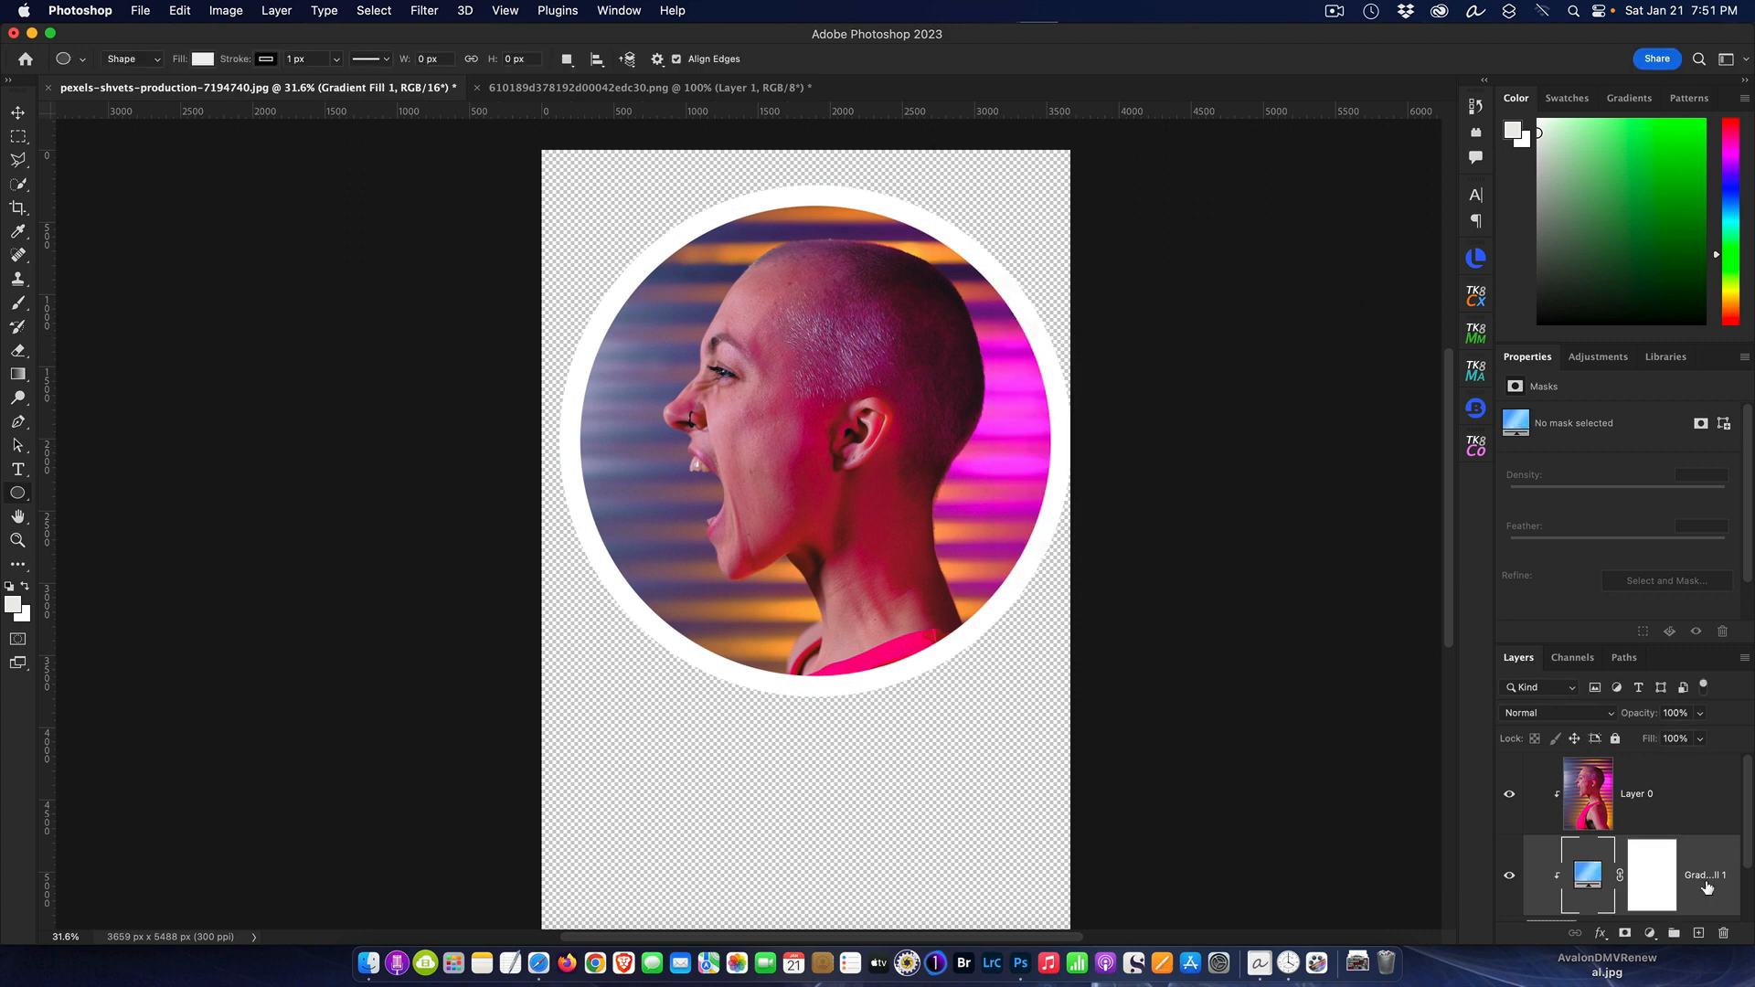
- Move the Gradient Fill 1 layer below the Ellipse 1 layer and hide it
scroll(1707, 888, "down", 3)
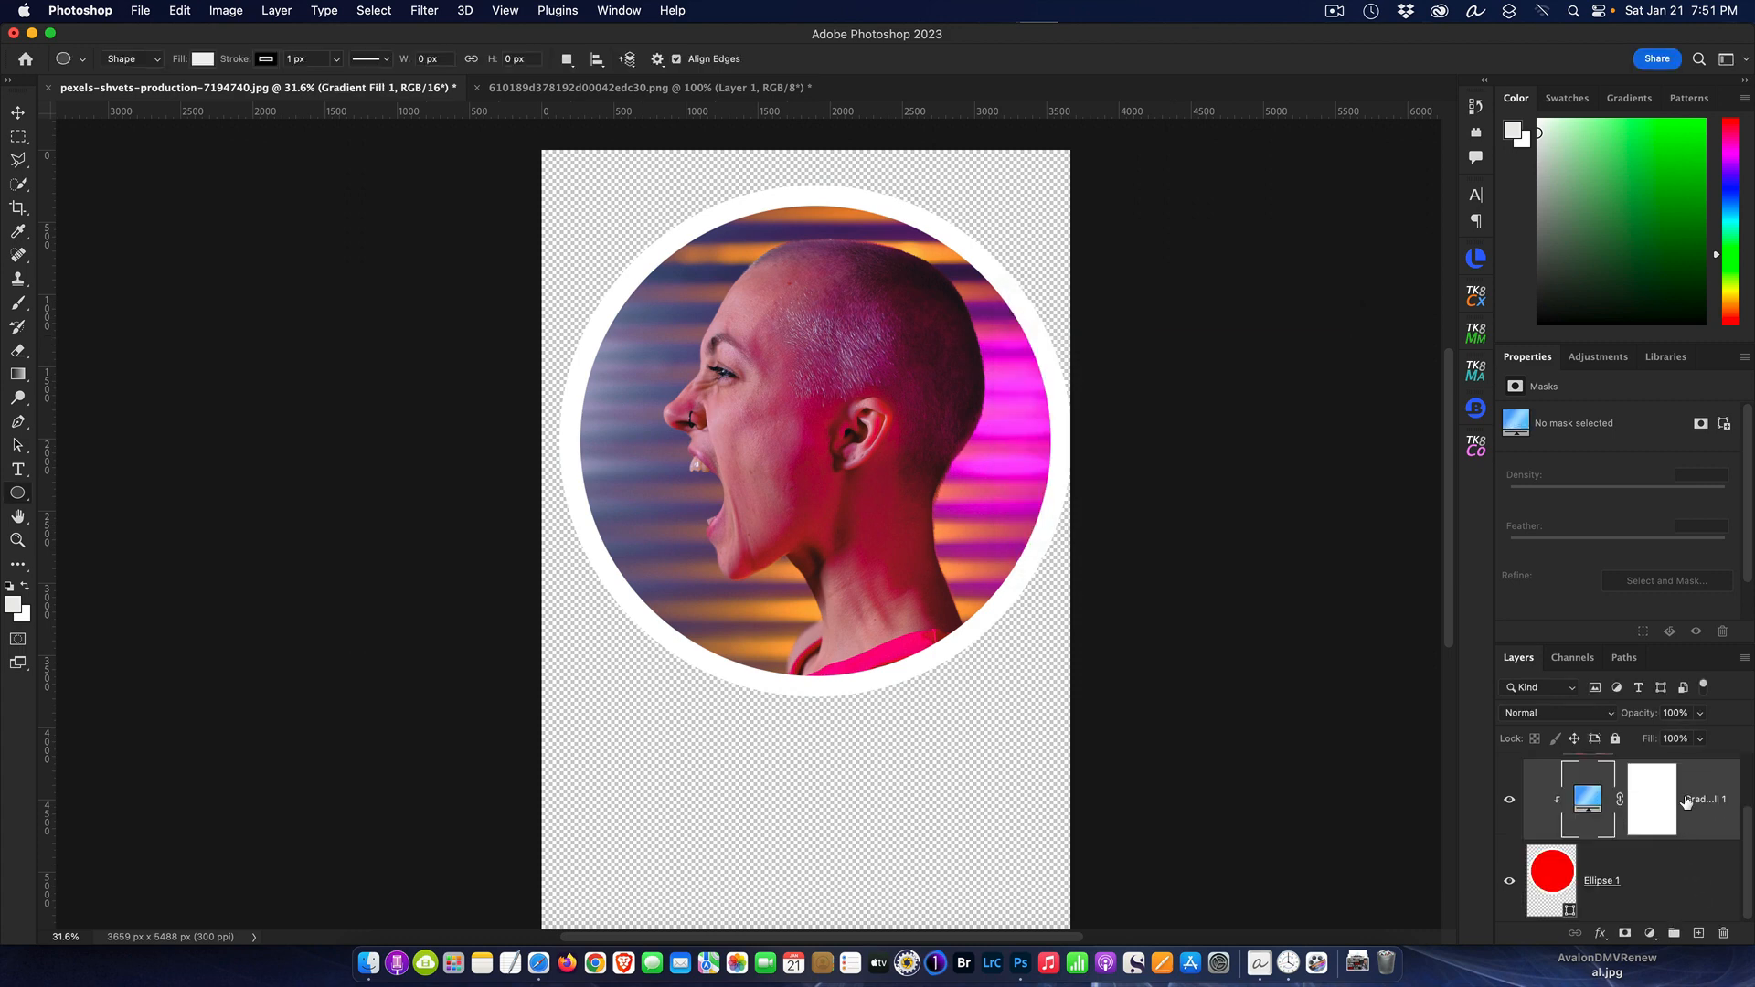
left_click_drag(1691, 799, 1665, 921)
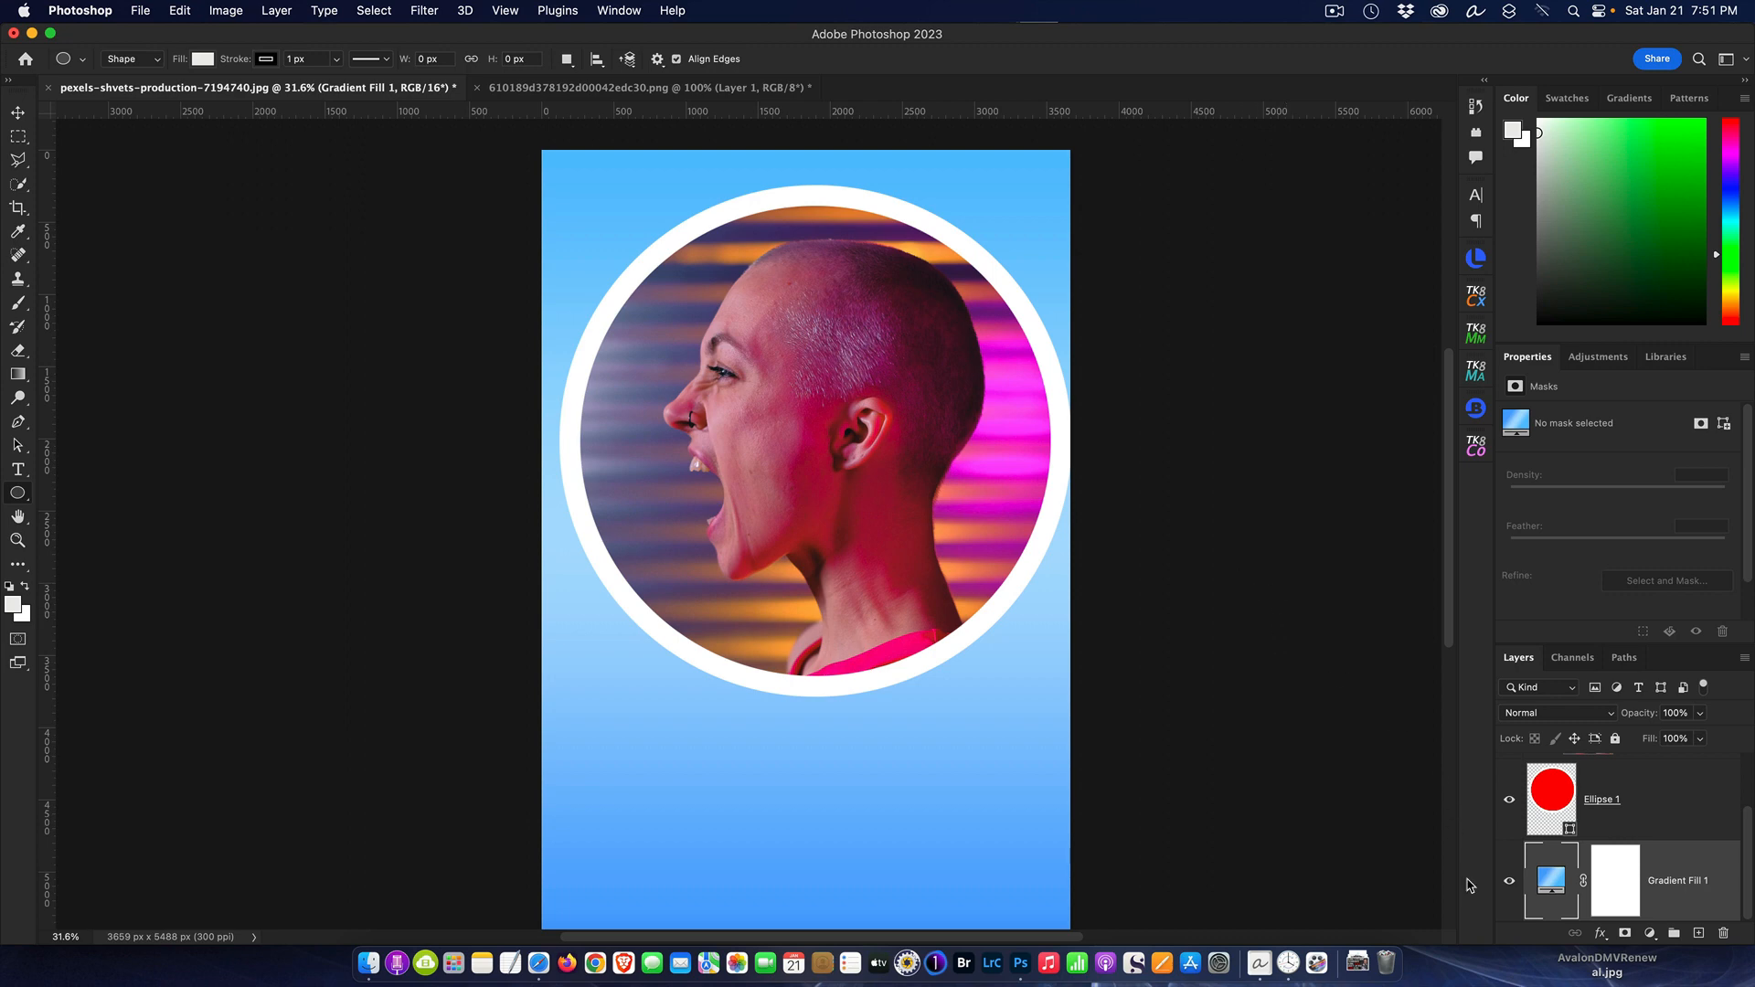
left_click(1510, 888)
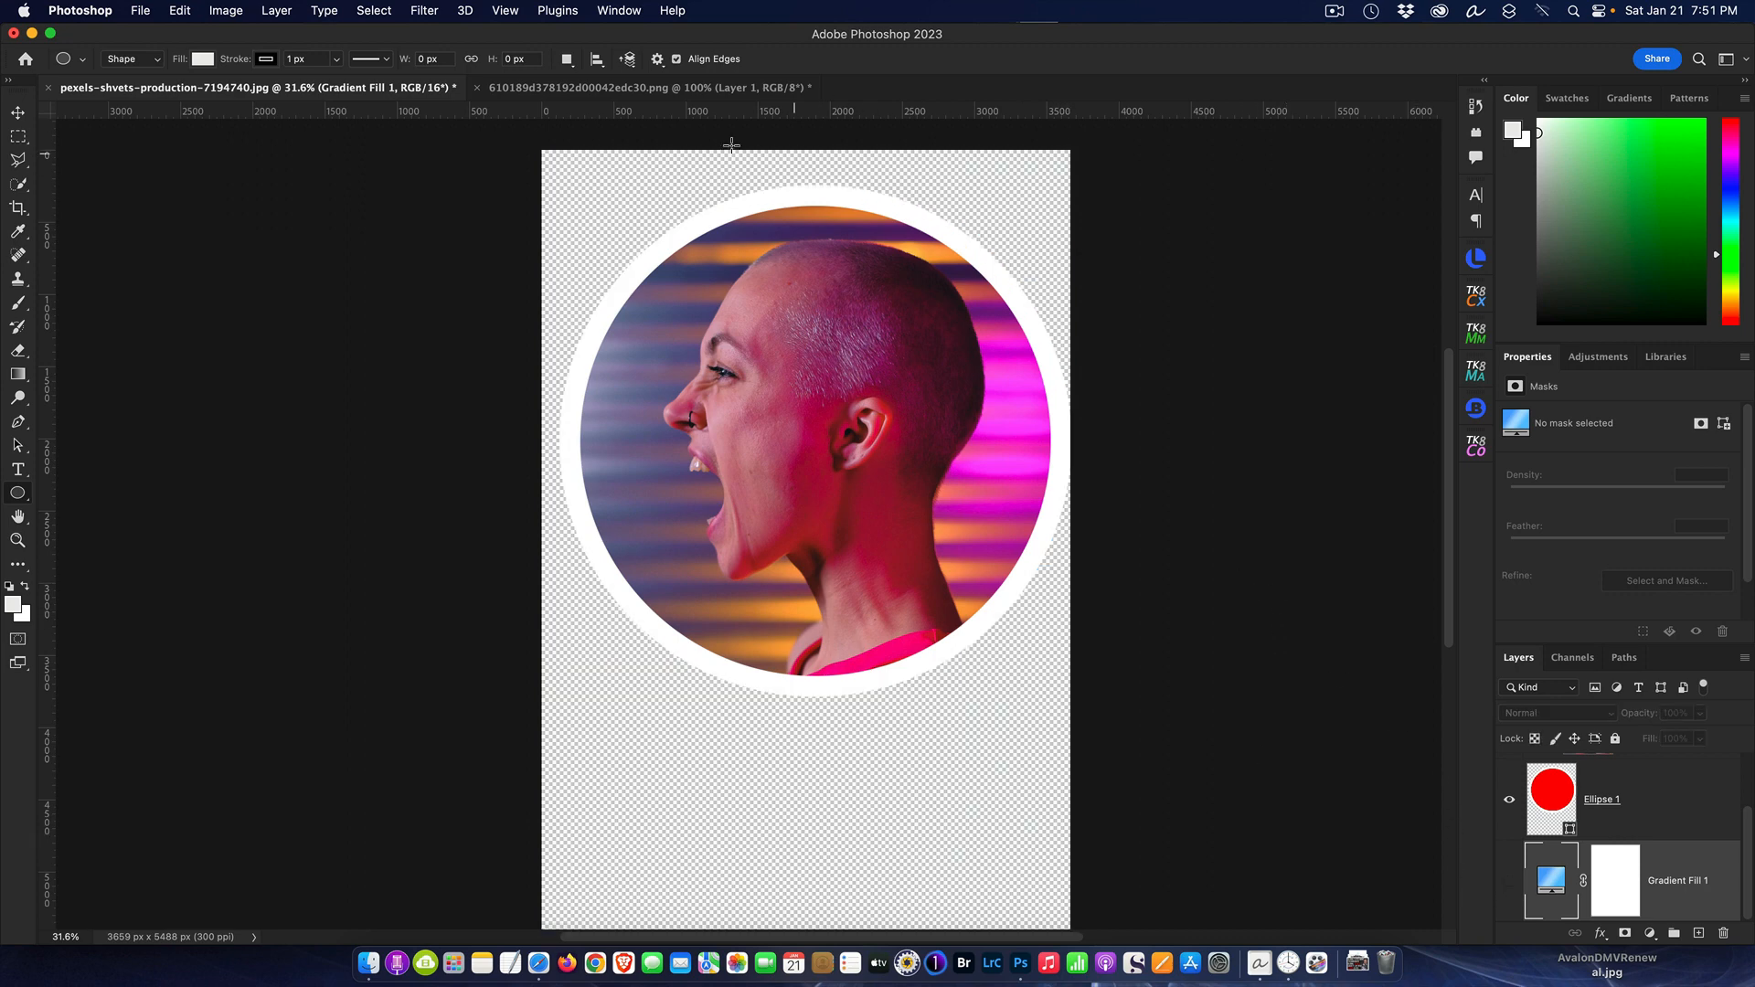
scroll(686, 414, "up", 10)
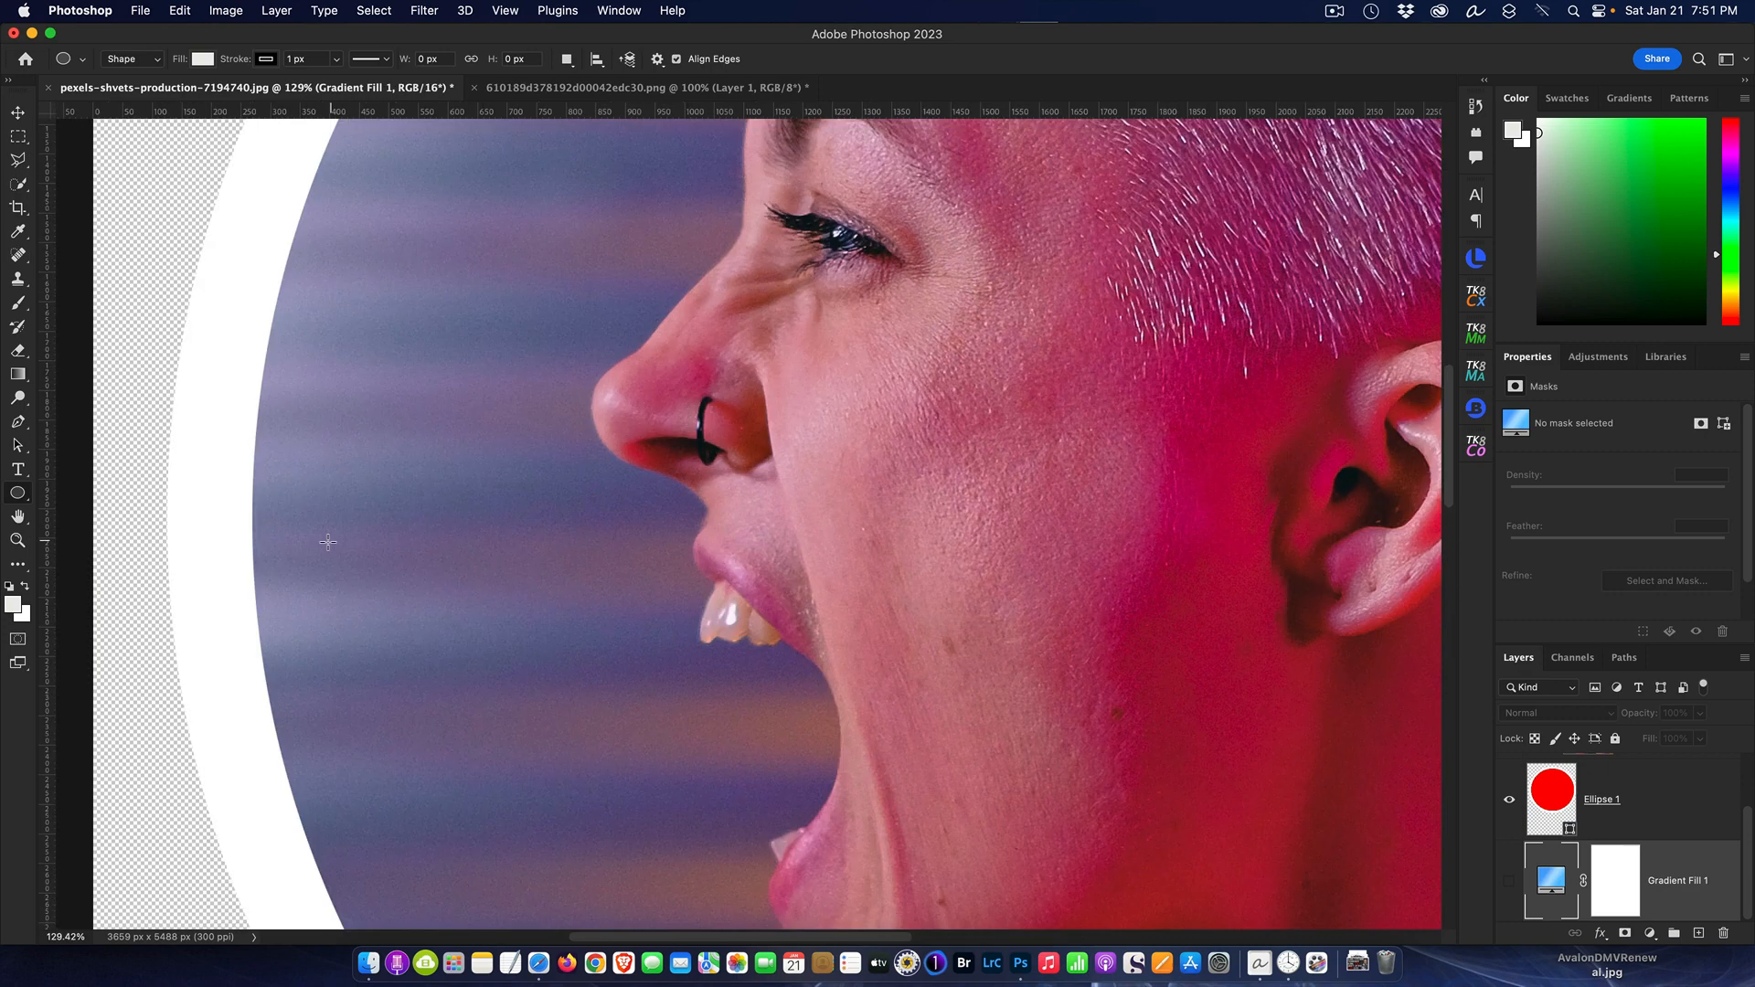
scroll(509, 914, "left", 5)
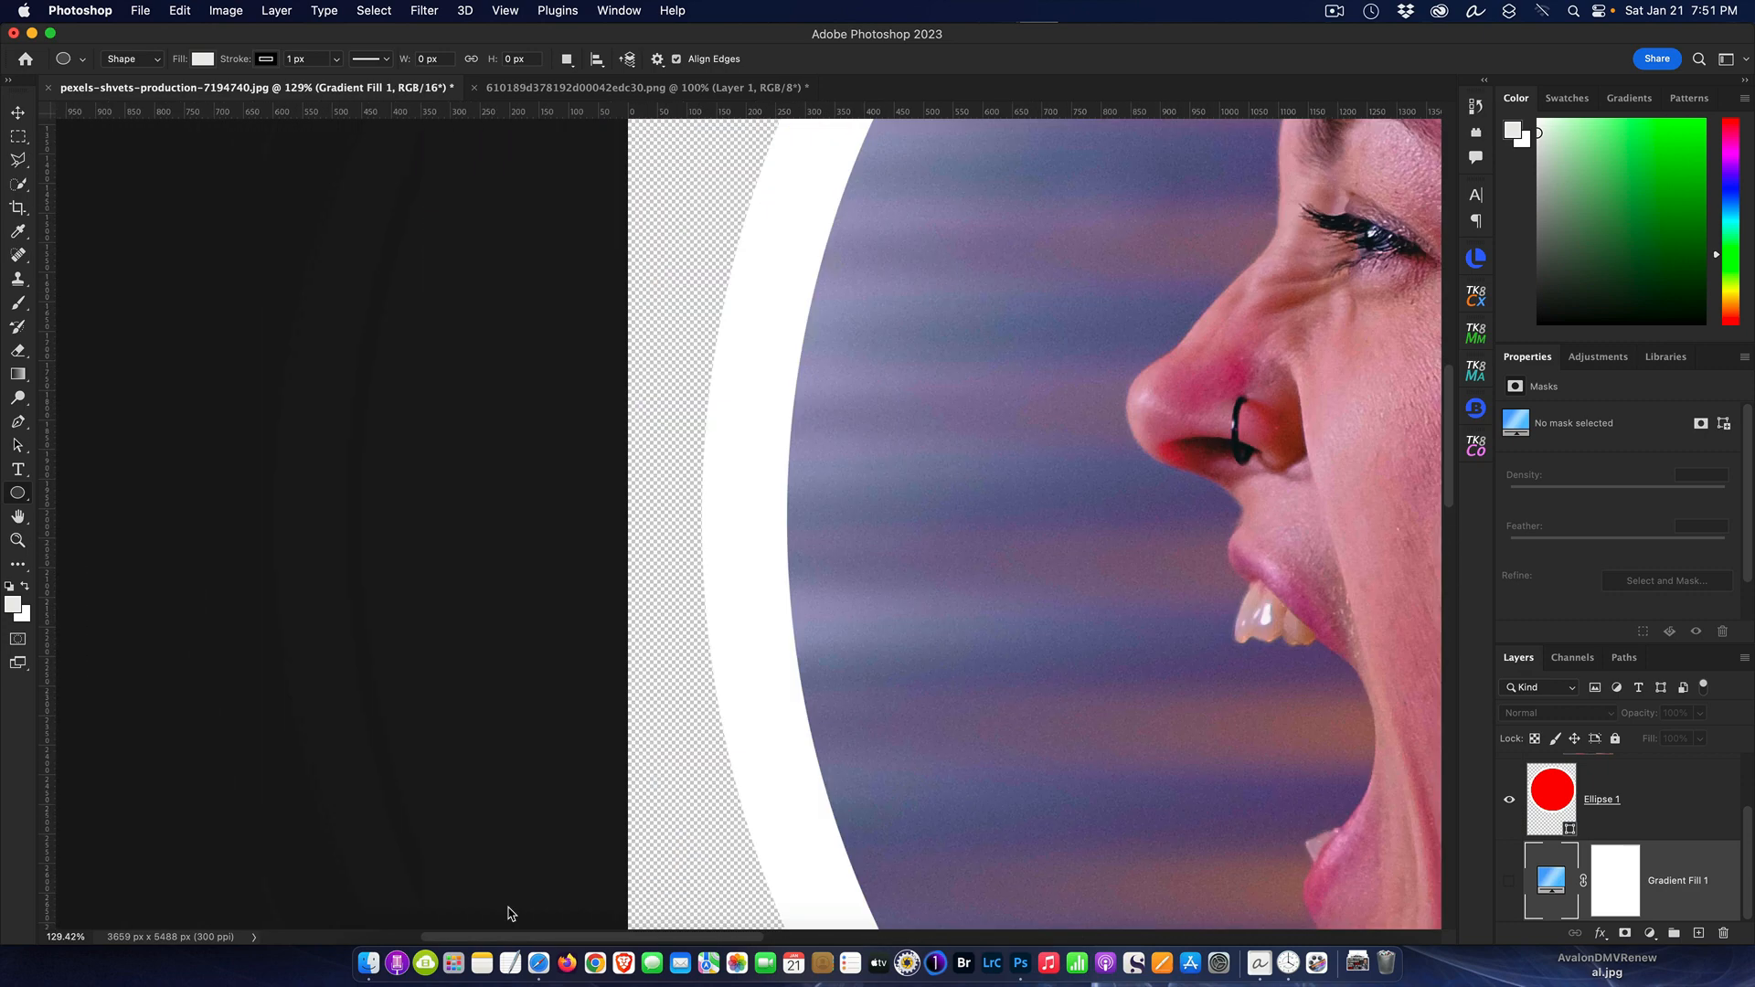
scroll(509, 914, "left", 3)
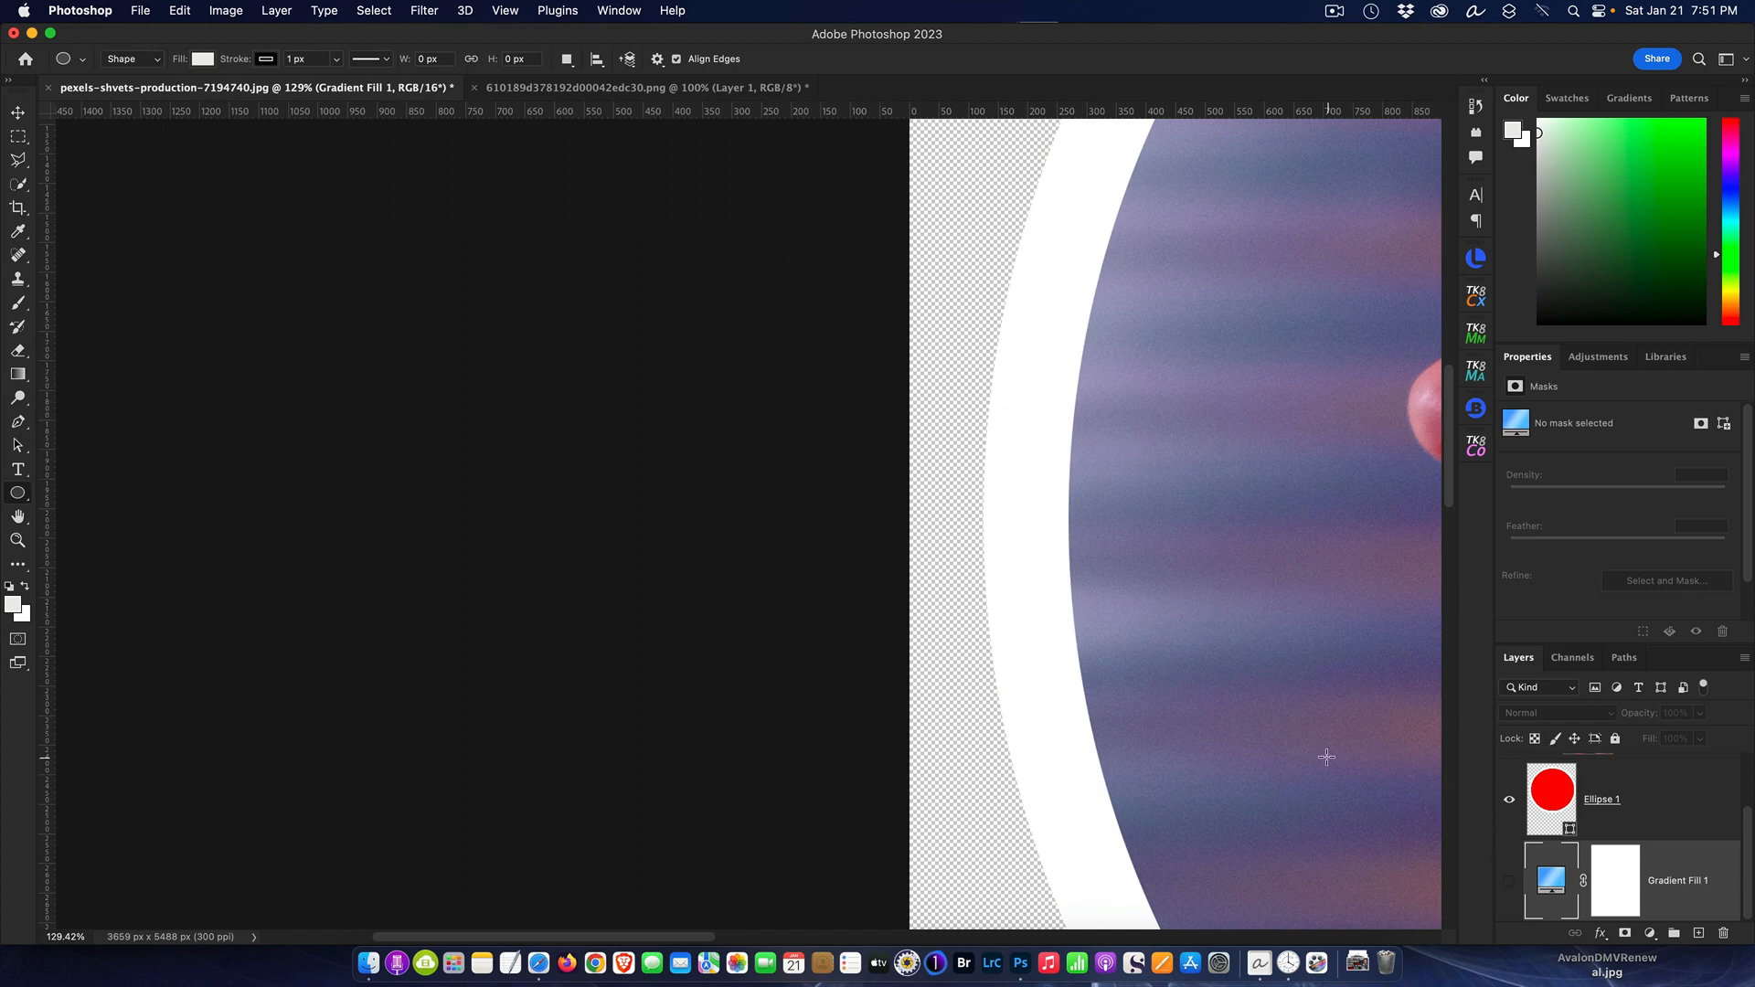
scroll(1243, 705, "down", 5)
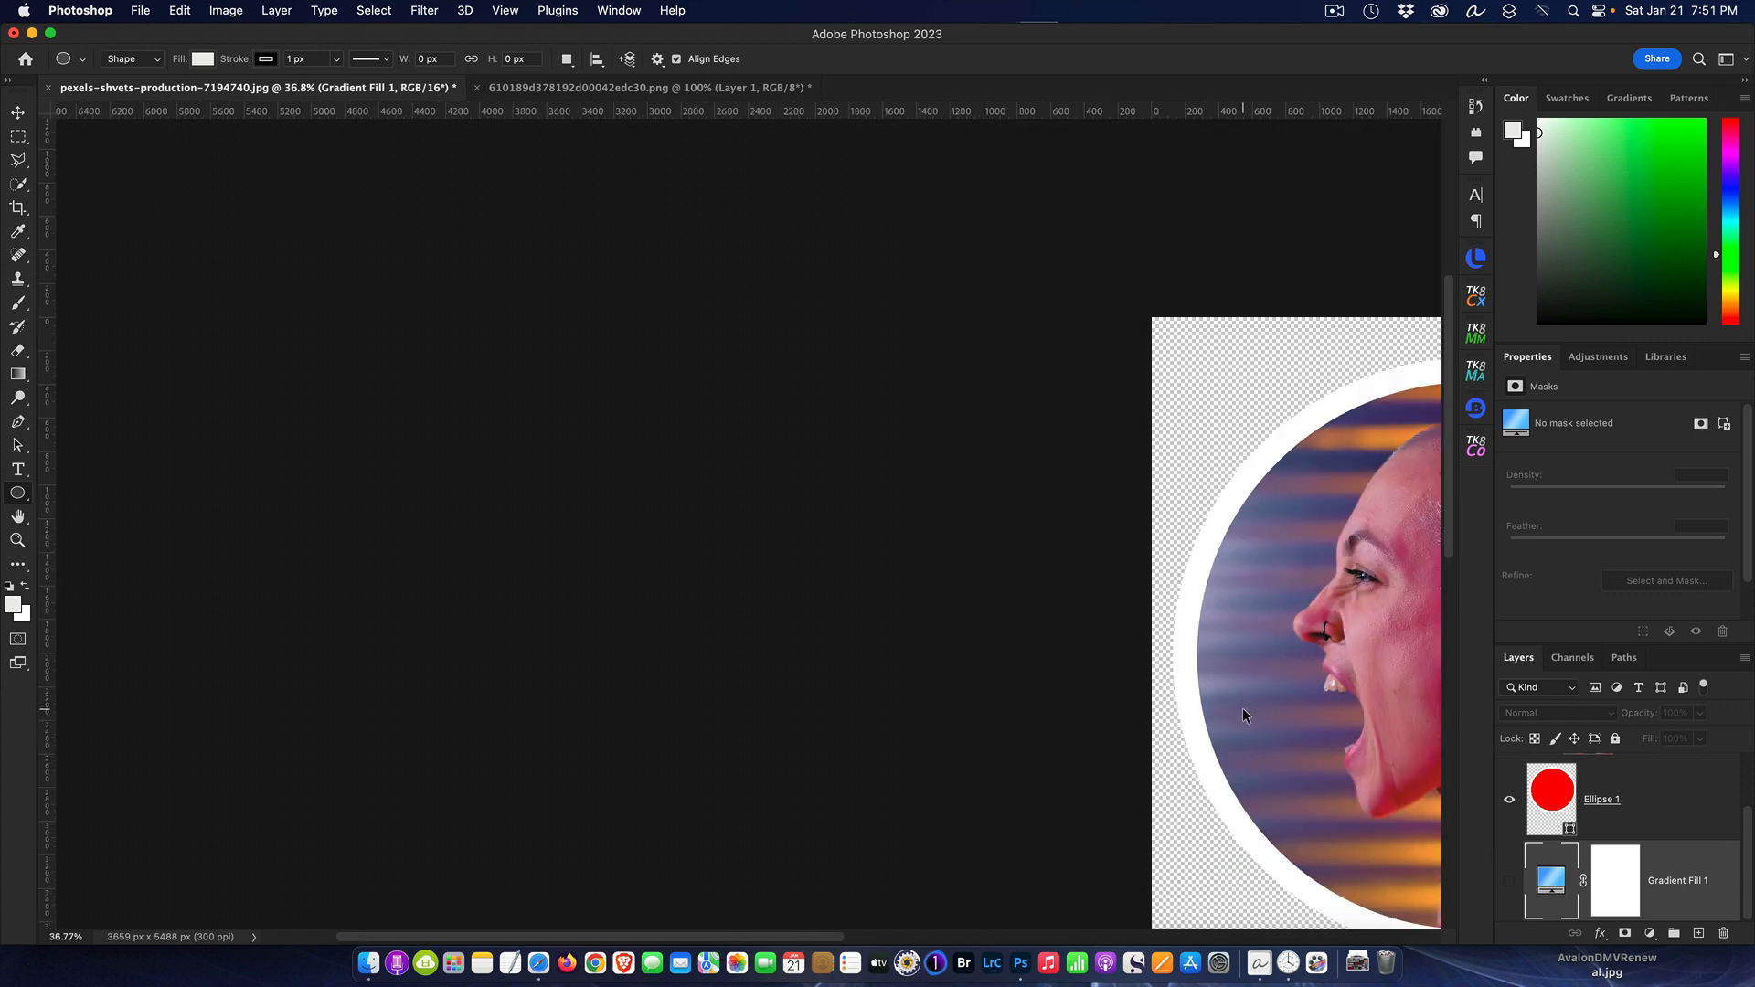
key("super+0")
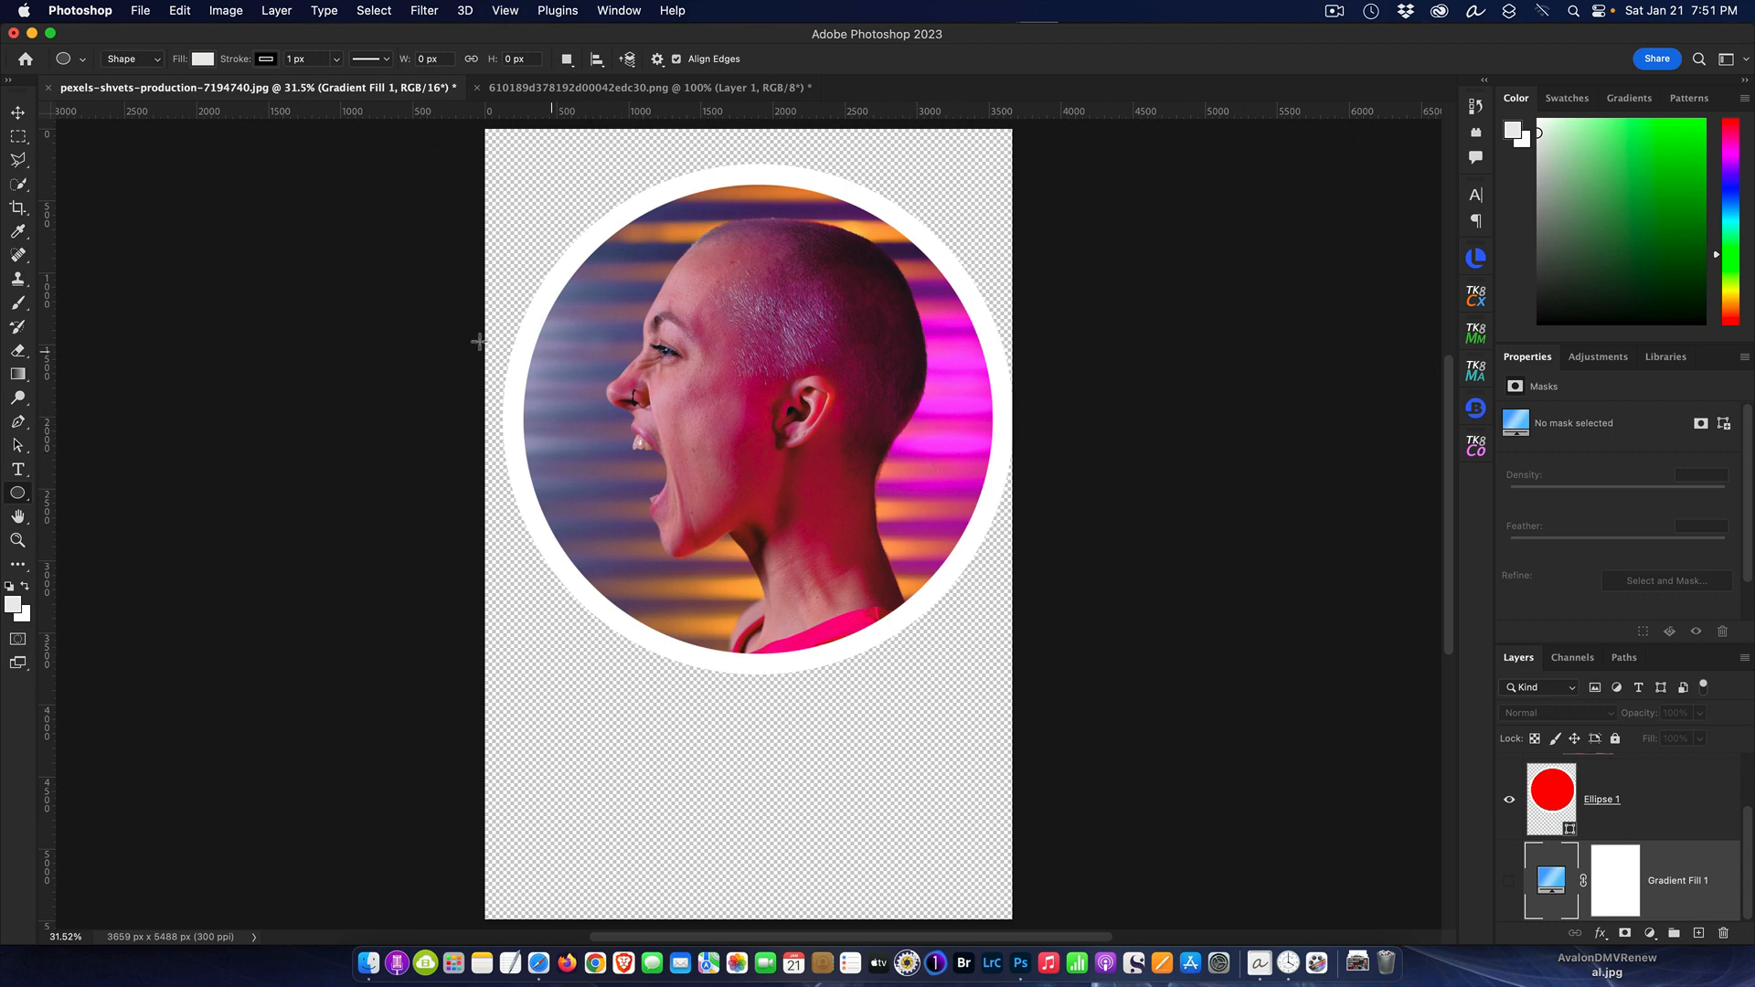
left_click(18, 210)
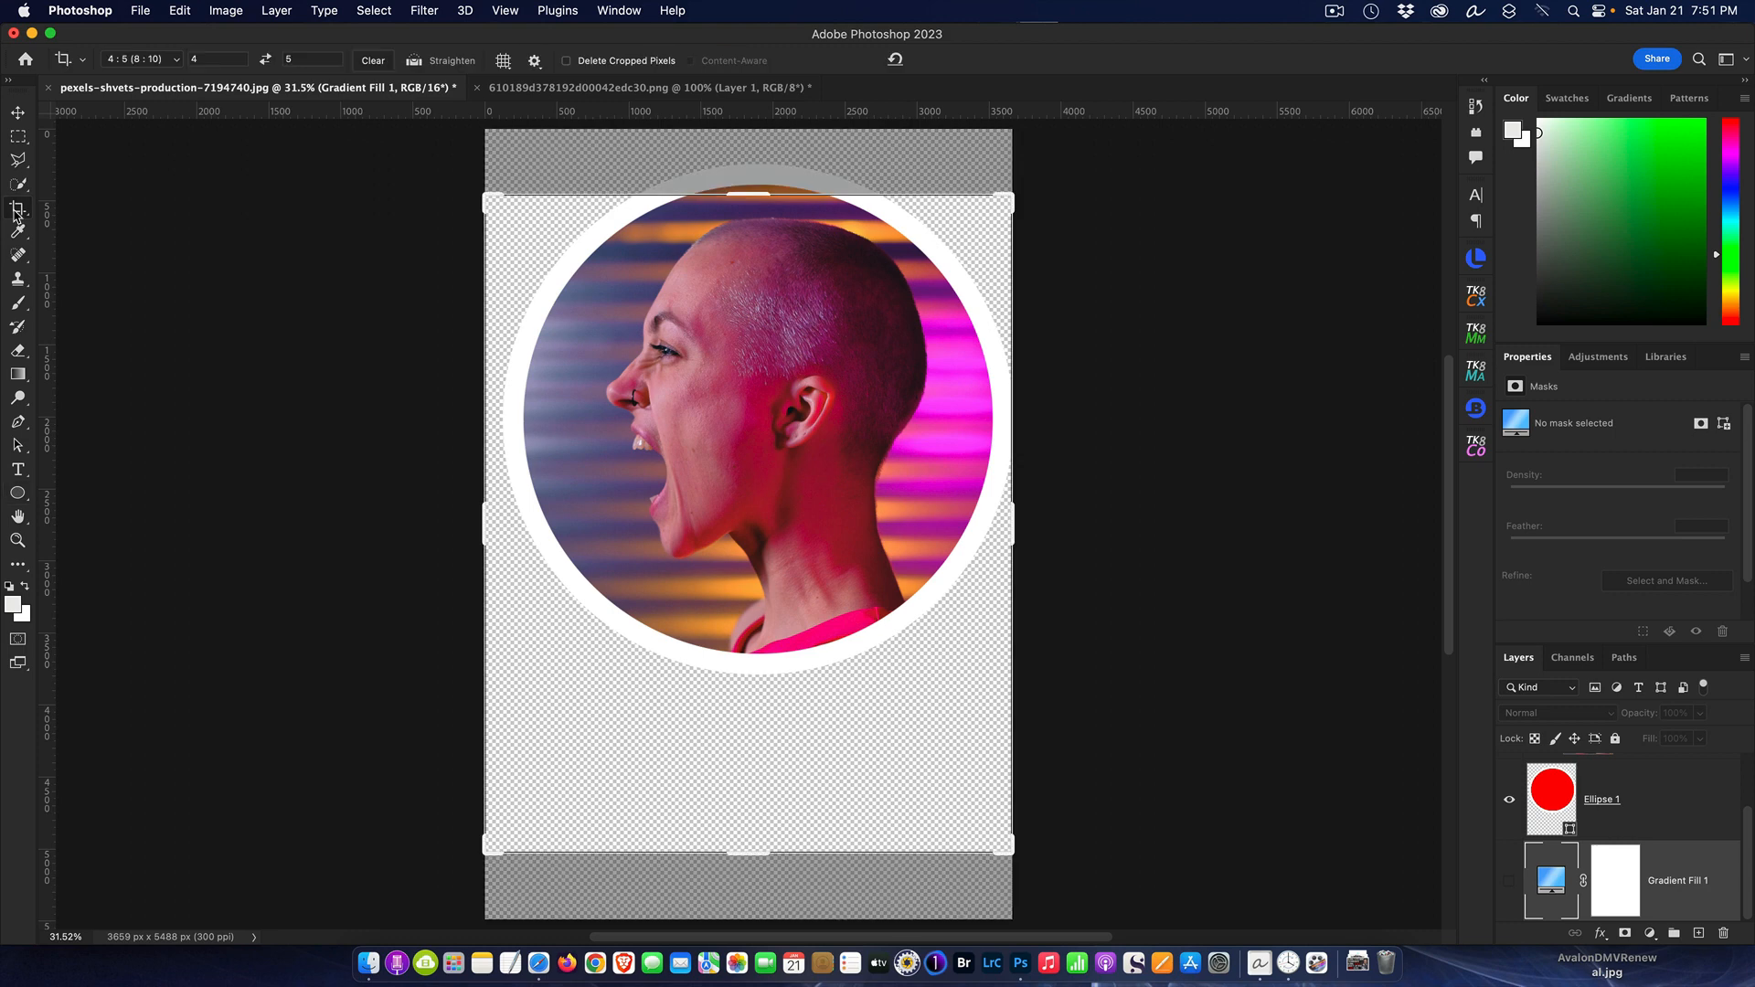
mouse_move(772, 340)
left_mouse_down()
mouse_move(768, 298)
mouse_move(755, 356)
left_mouse_up()
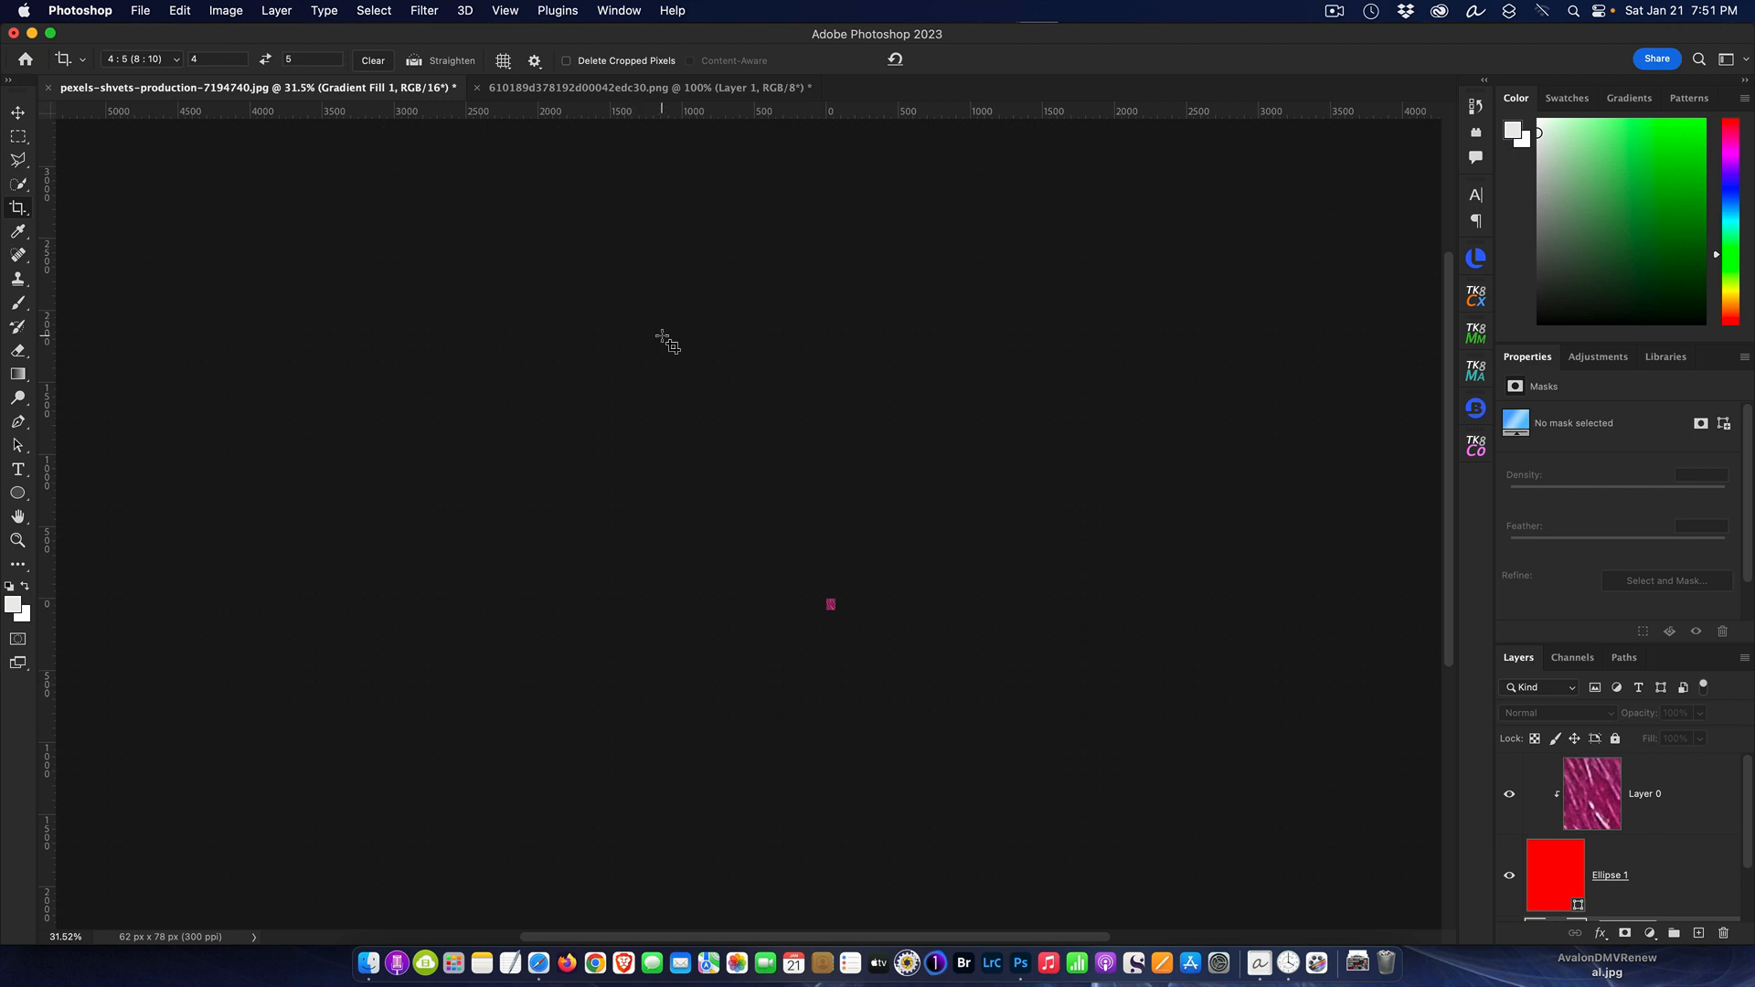
key("super+z")
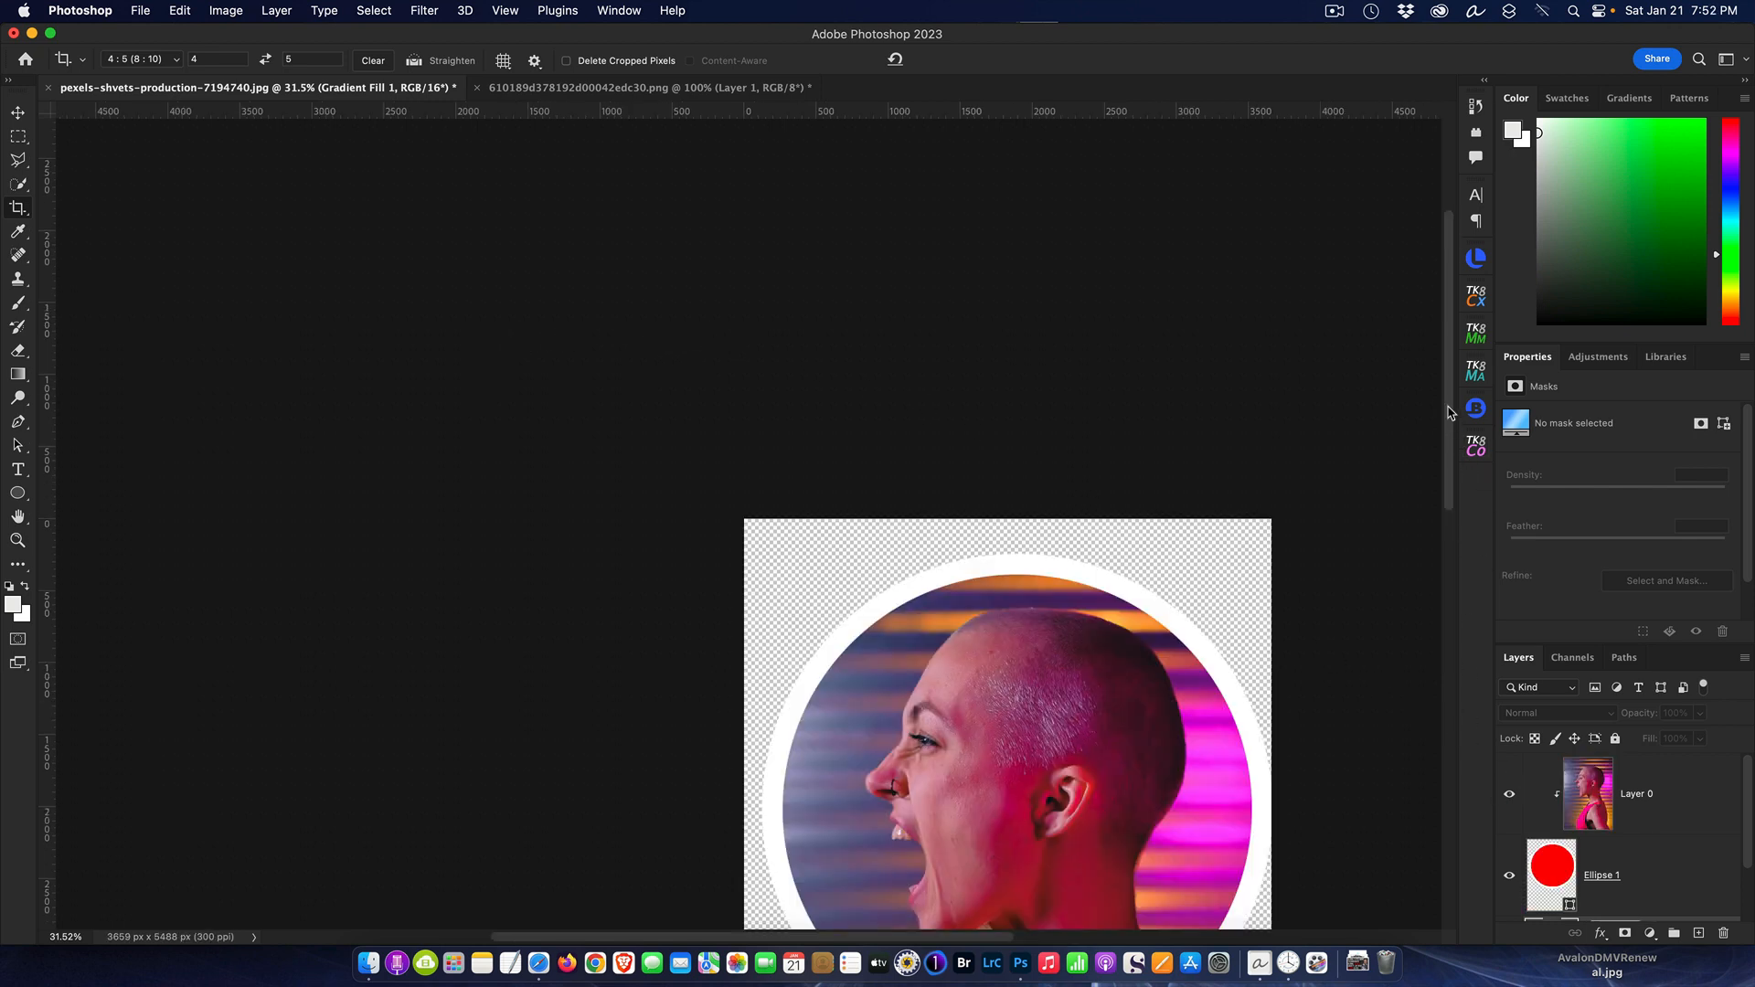
- Trim the canvas to the circle based on transparent pixels on all four sides, and switch to the Move tool
left_click_drag(1448, 412, 1448, 544)
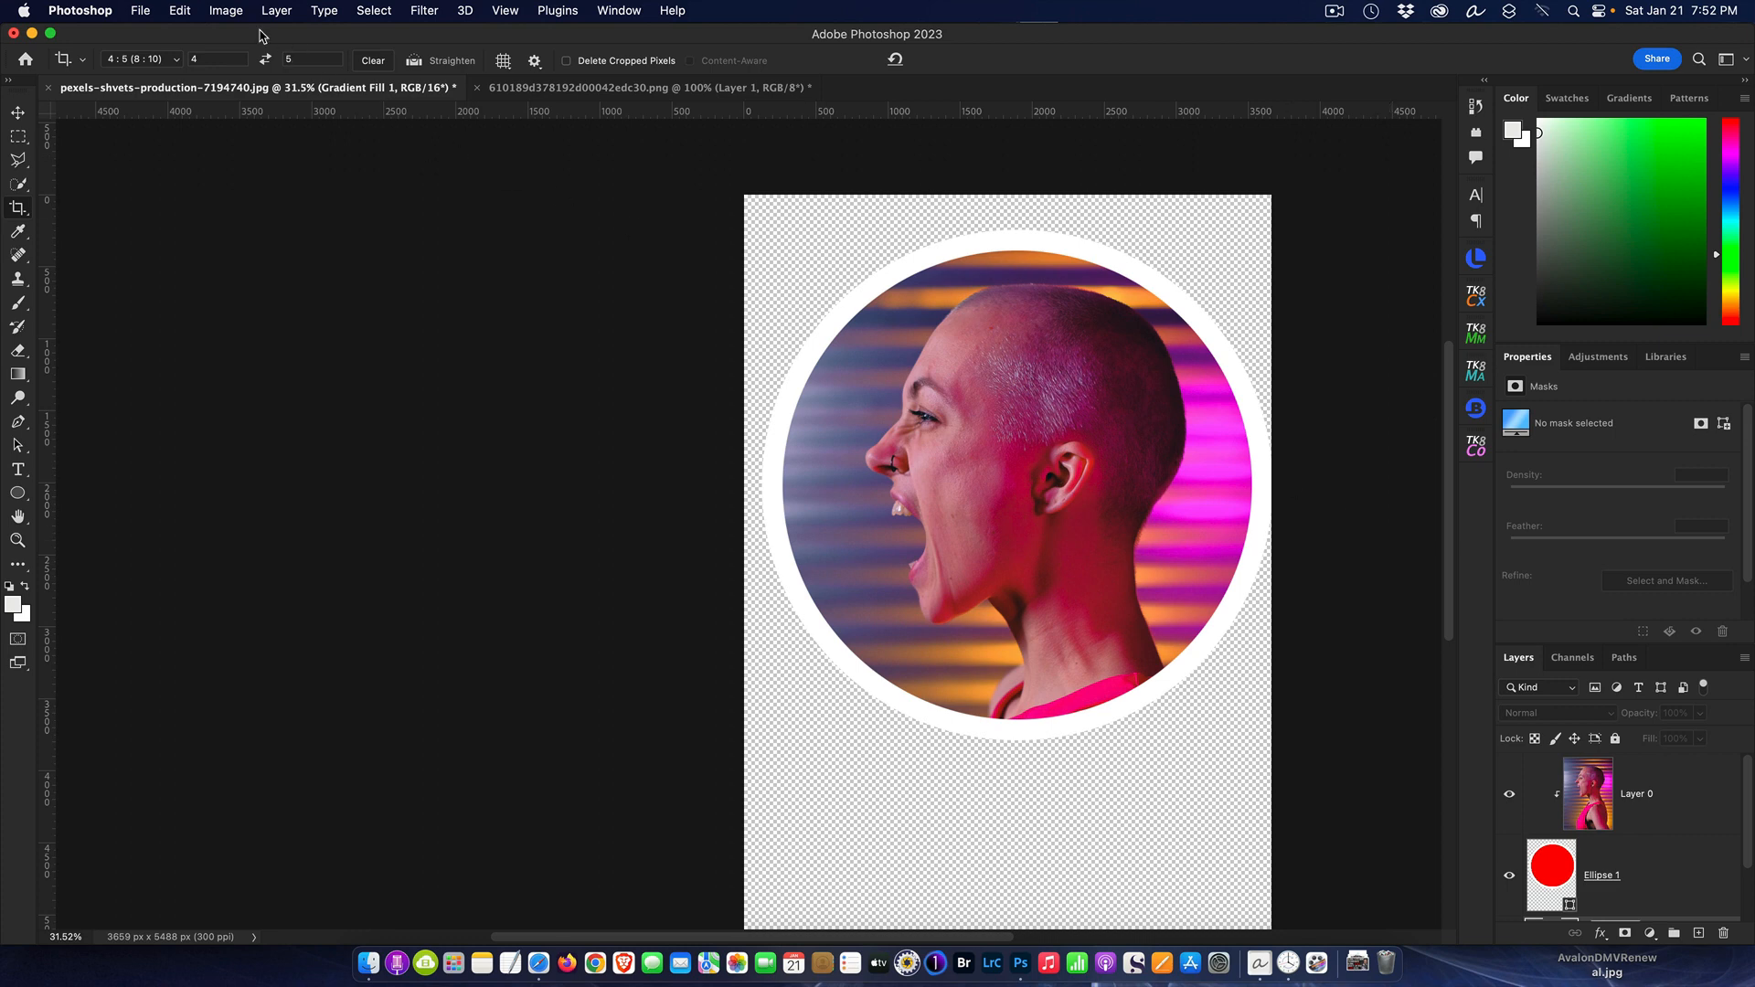
left_click(183, 10)
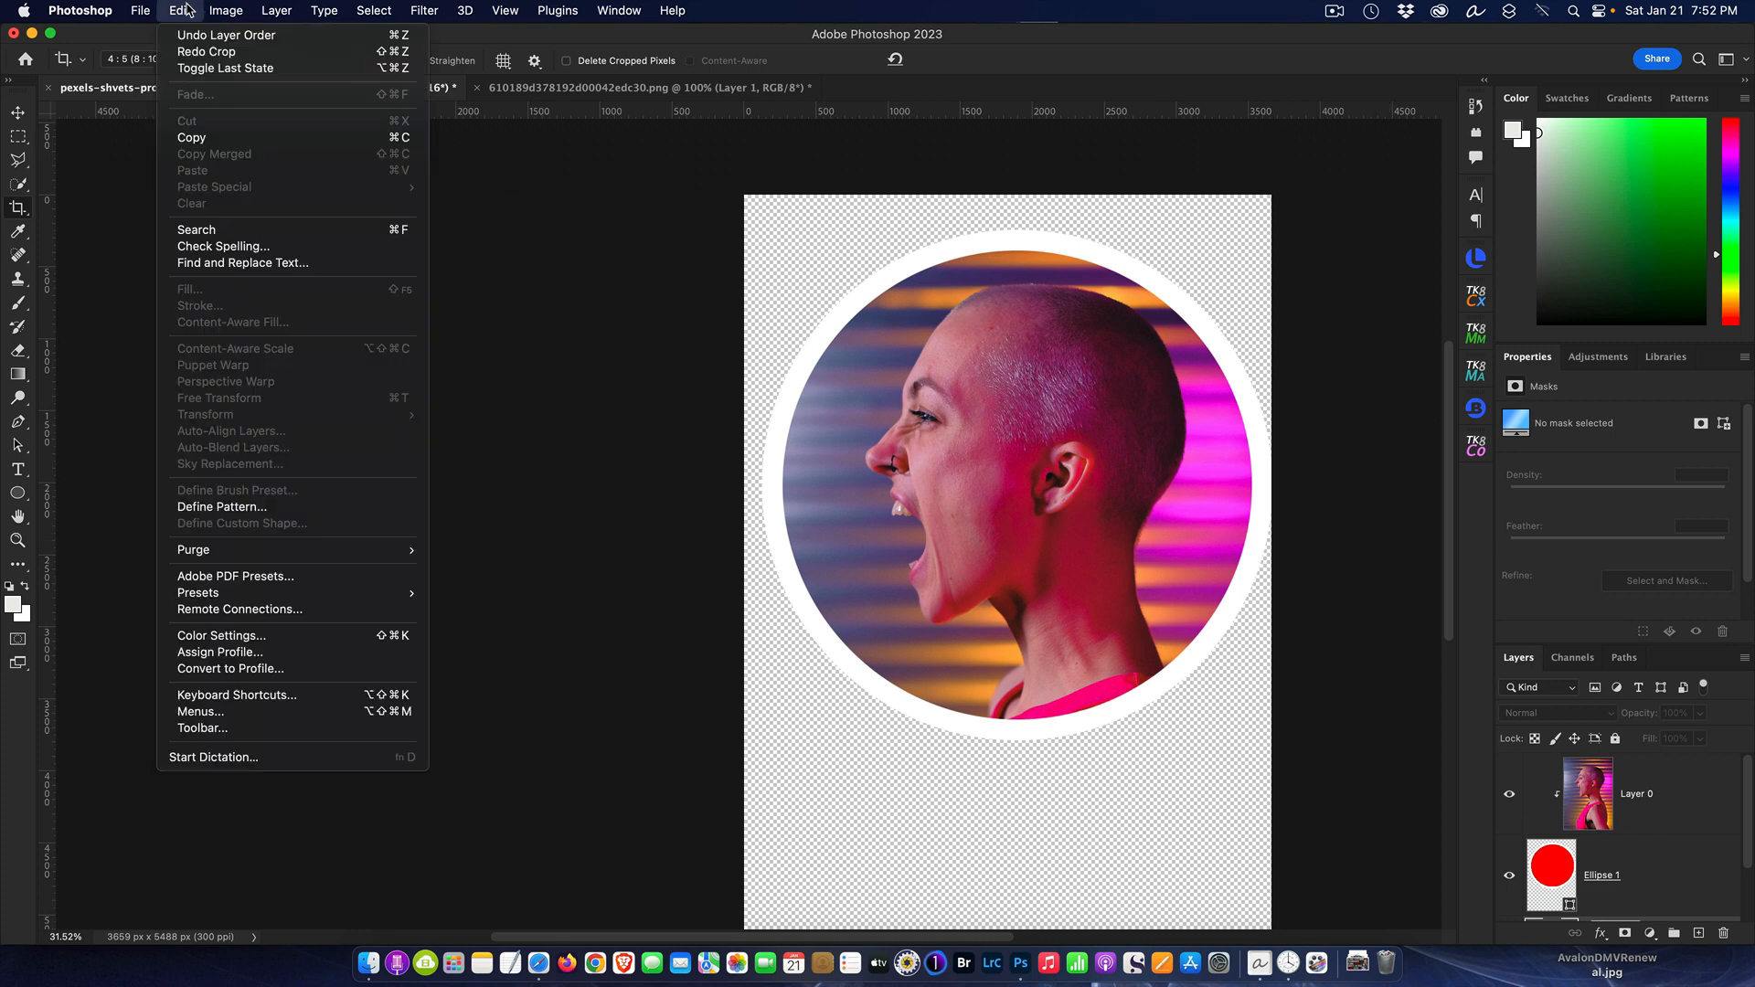
mouse_move(256, 8)
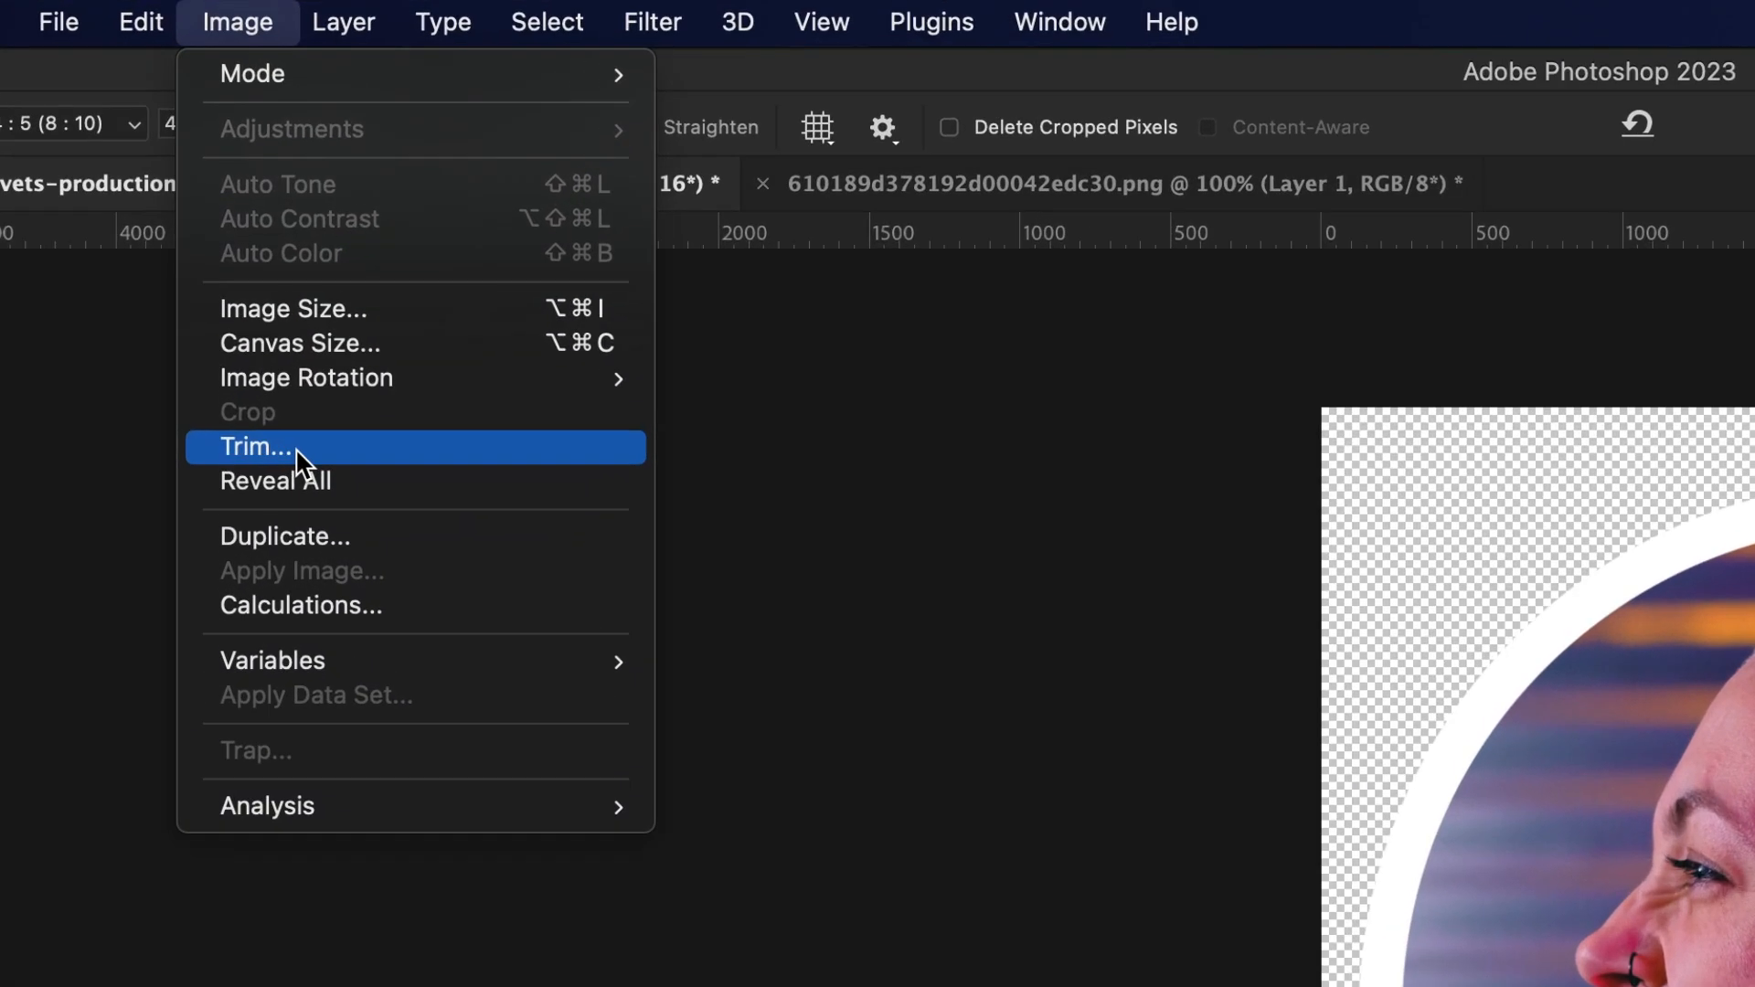
left_click(253, 214)
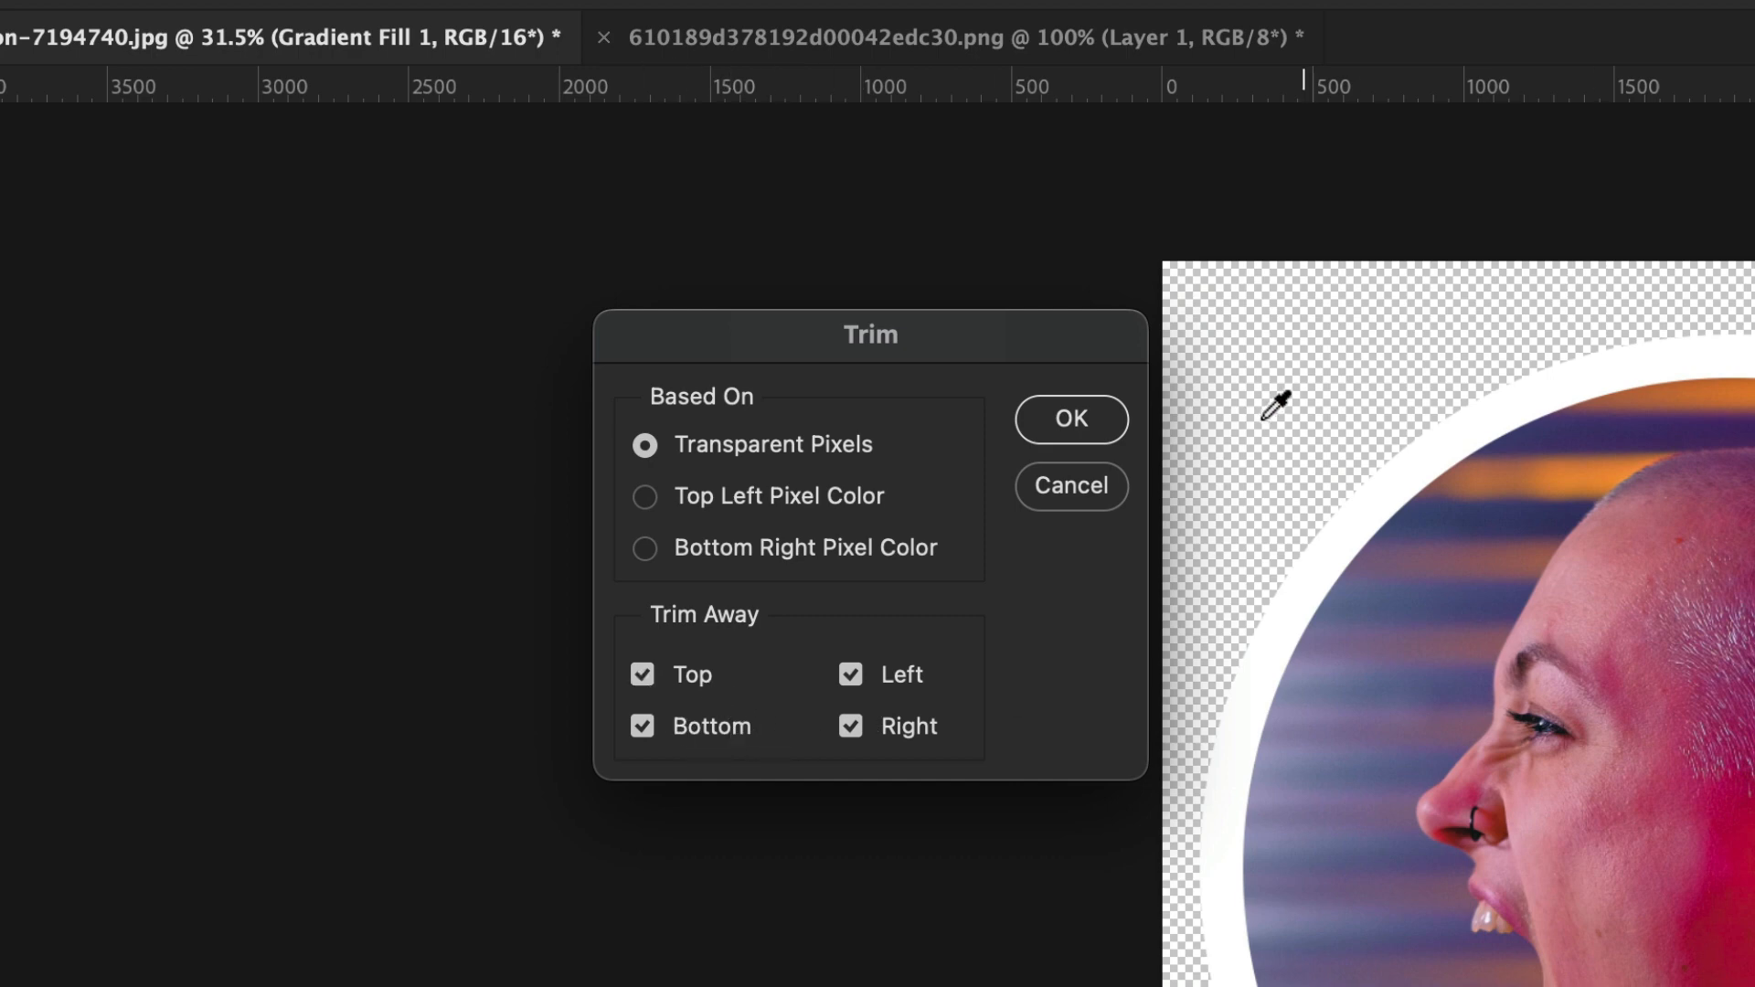
left_click(1061, 421)
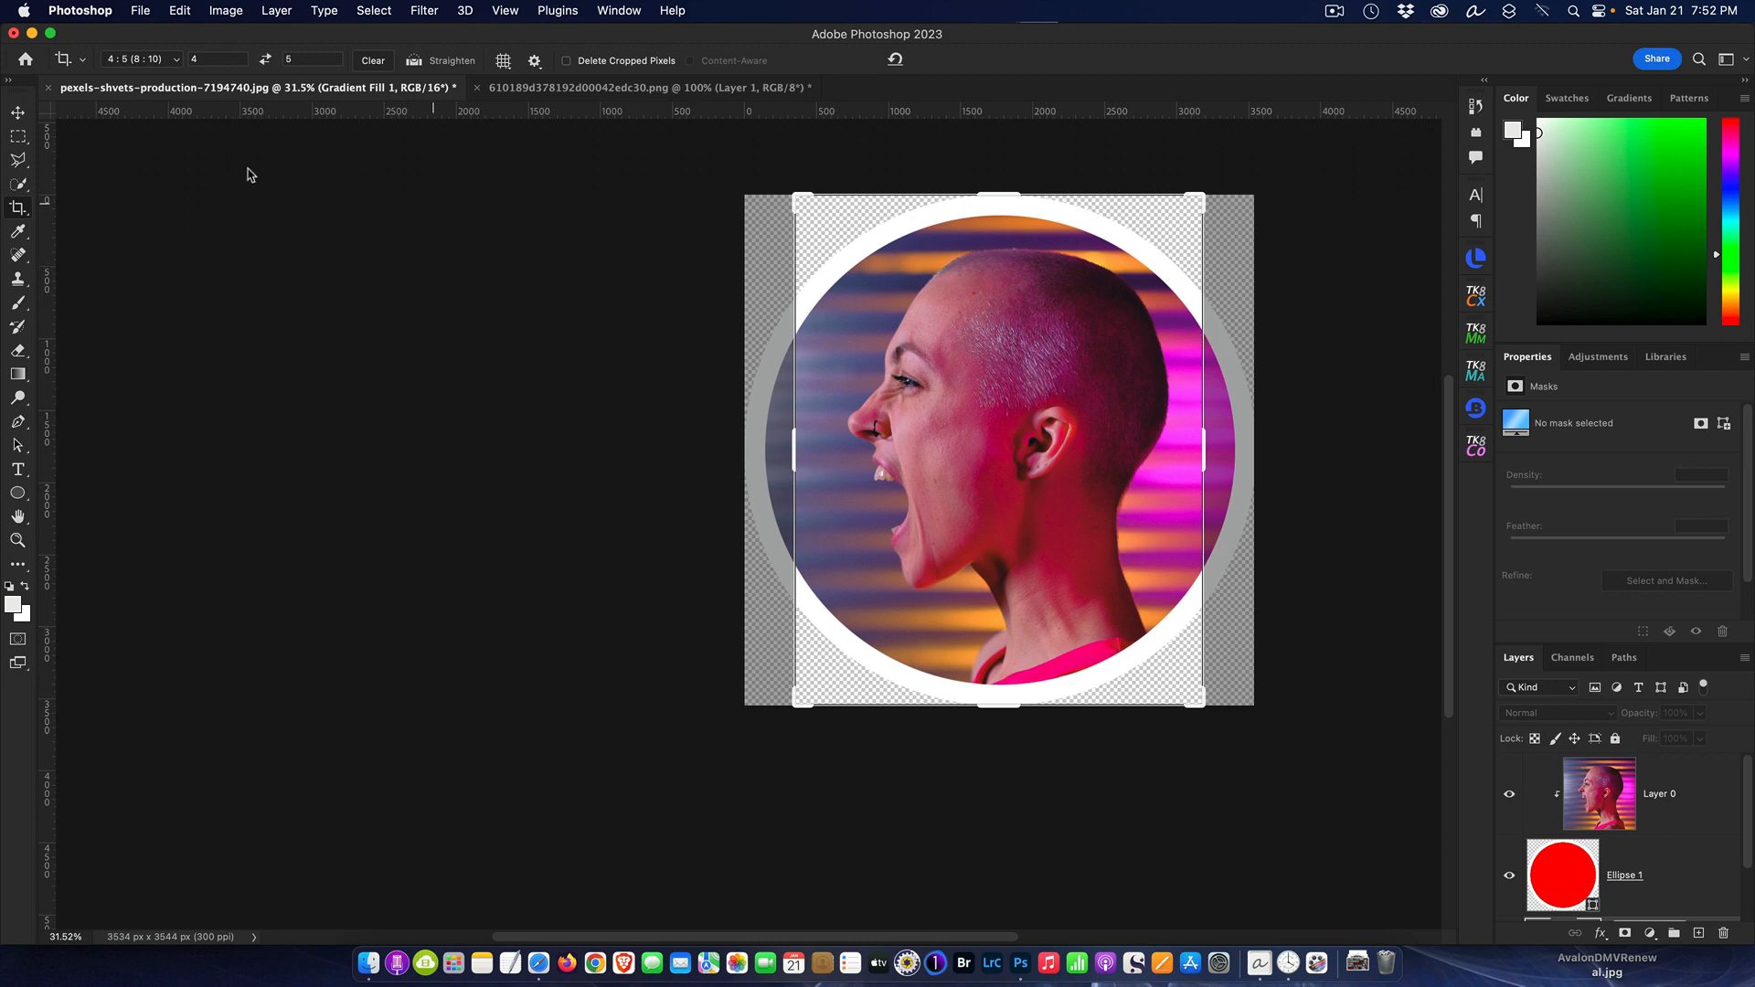
left_click(19, 113)
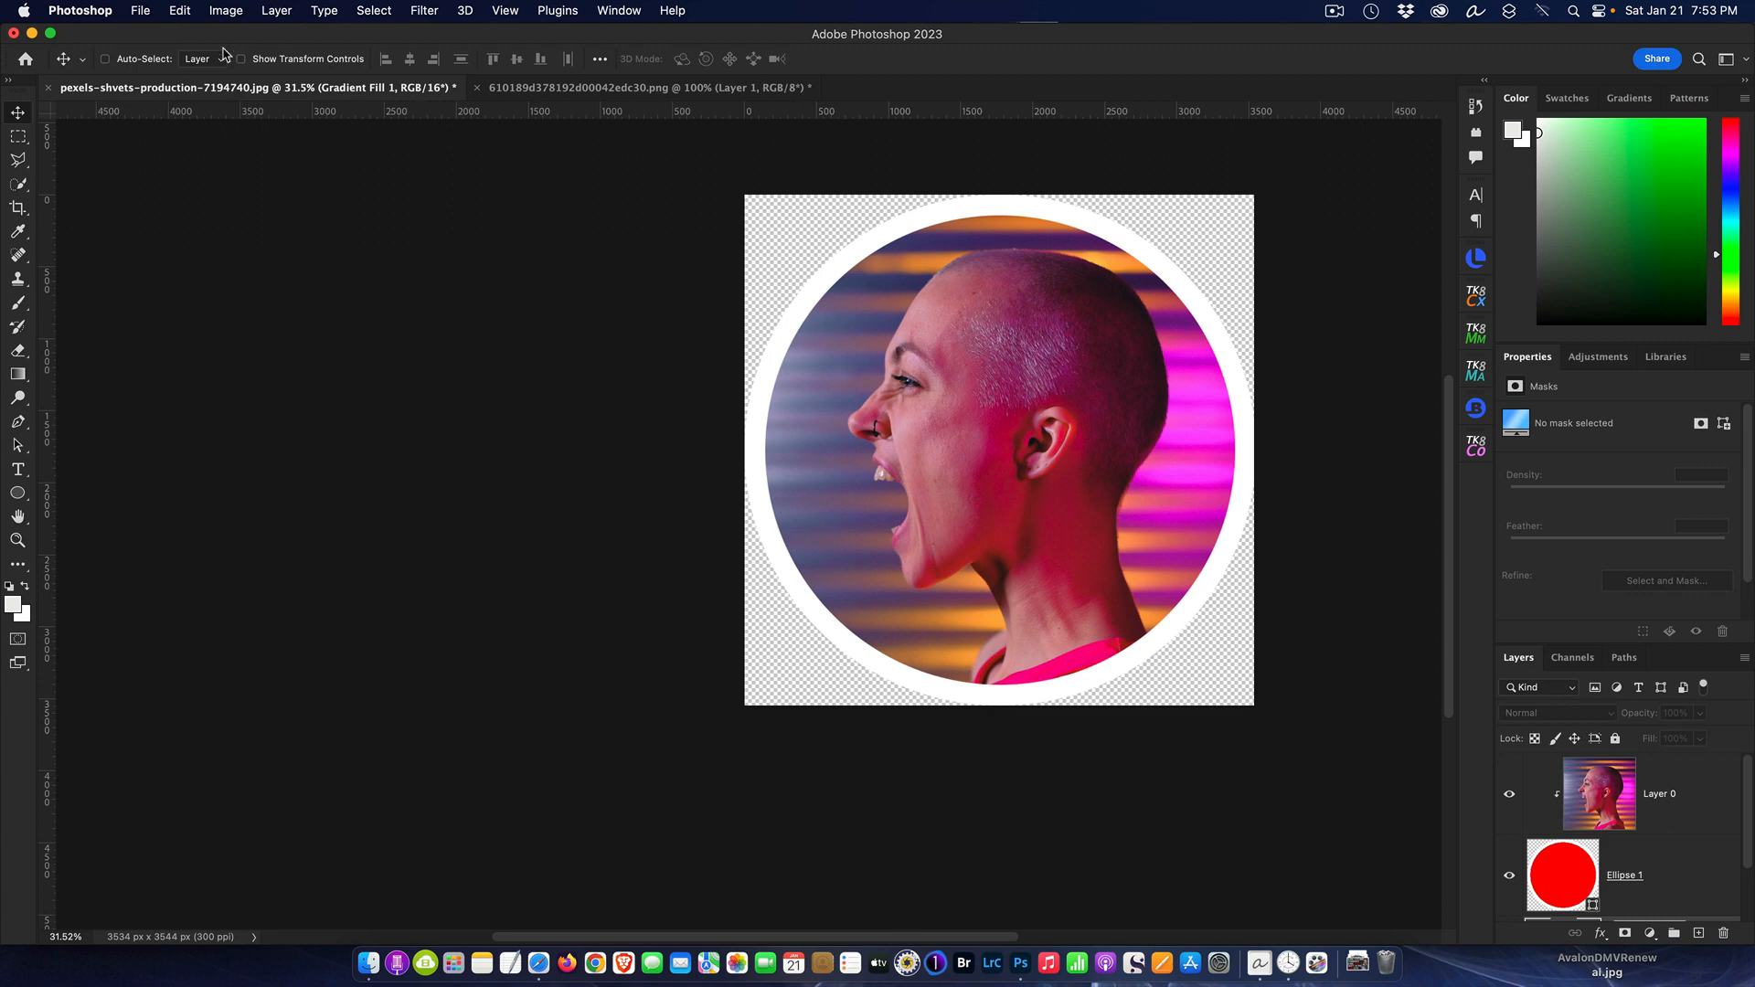
- Set up a copy of the image to save in Downloads, named customprofile, in PNG format
left_click(140, 10)
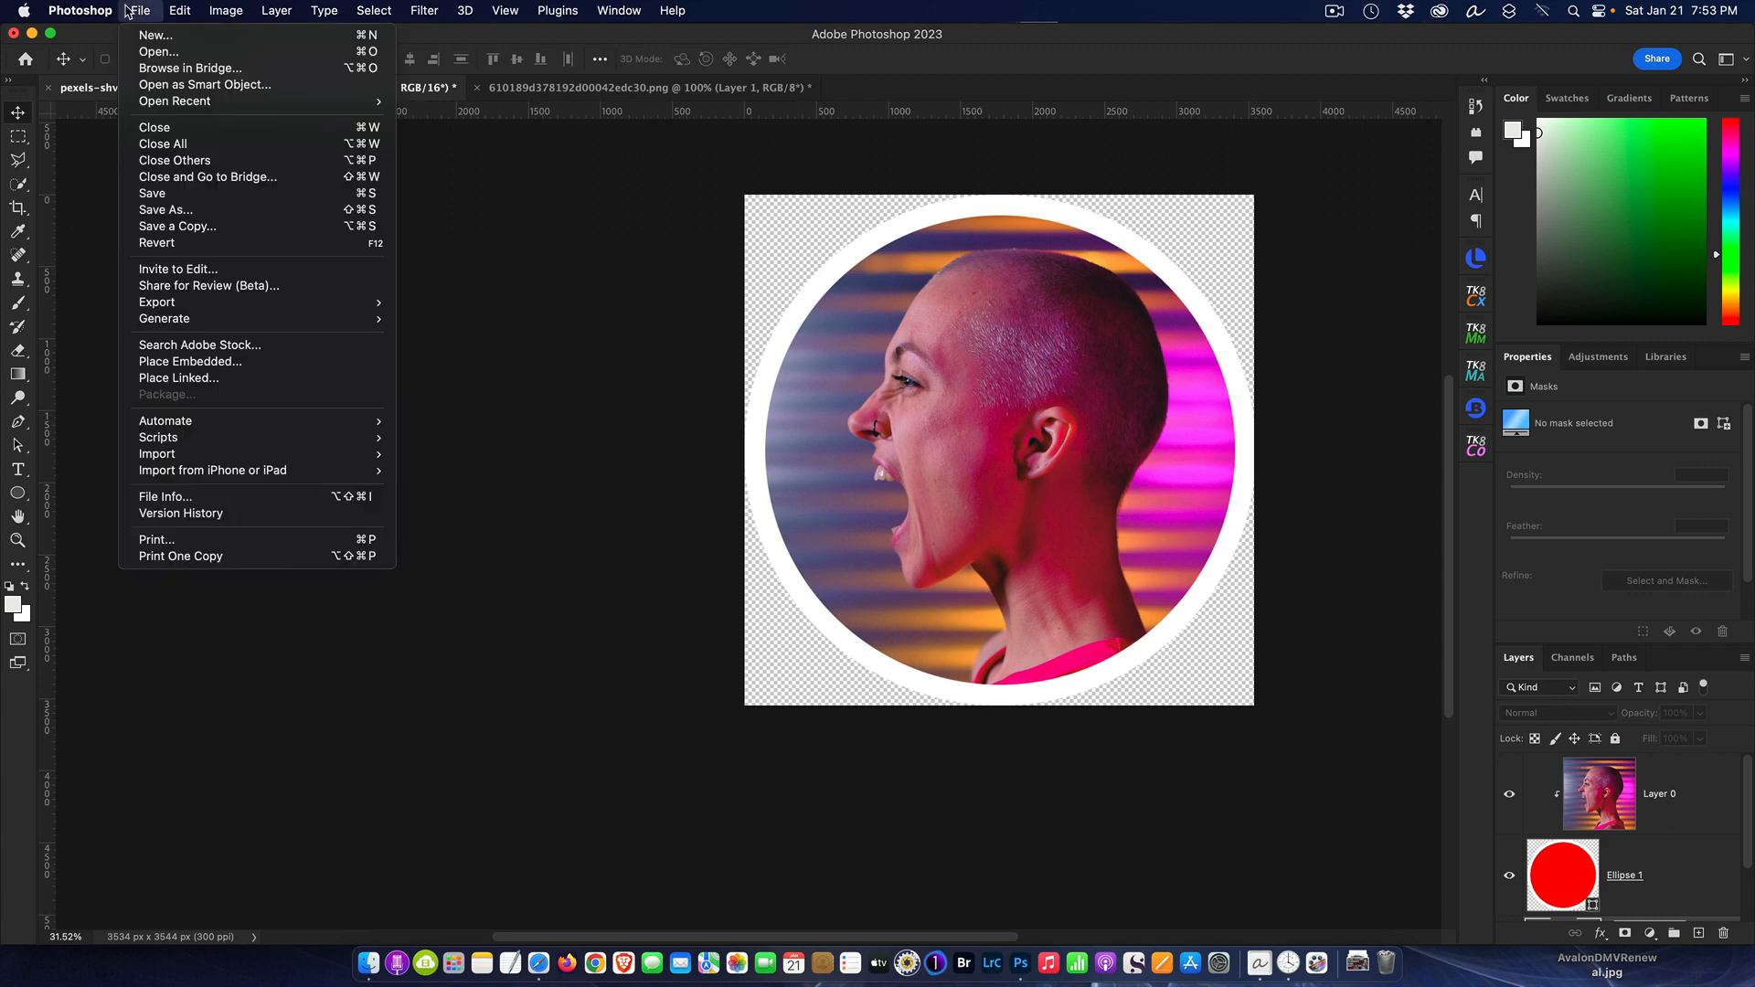
left_click(203, 226)
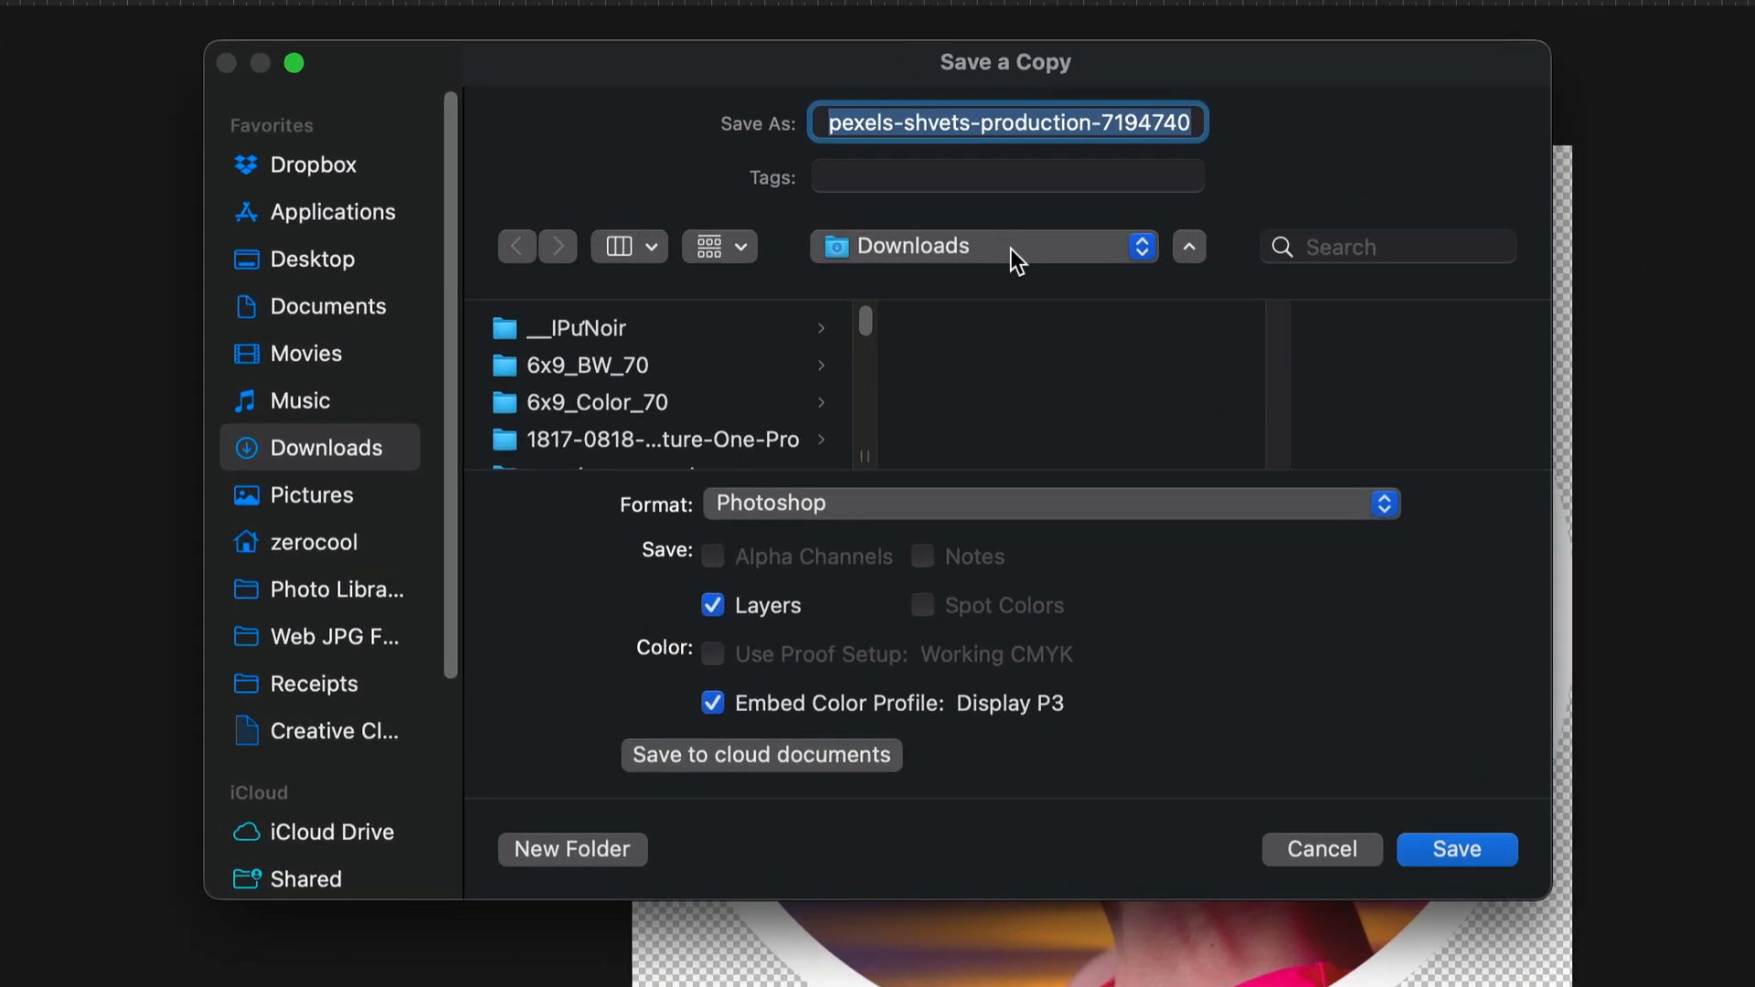
type("custom")
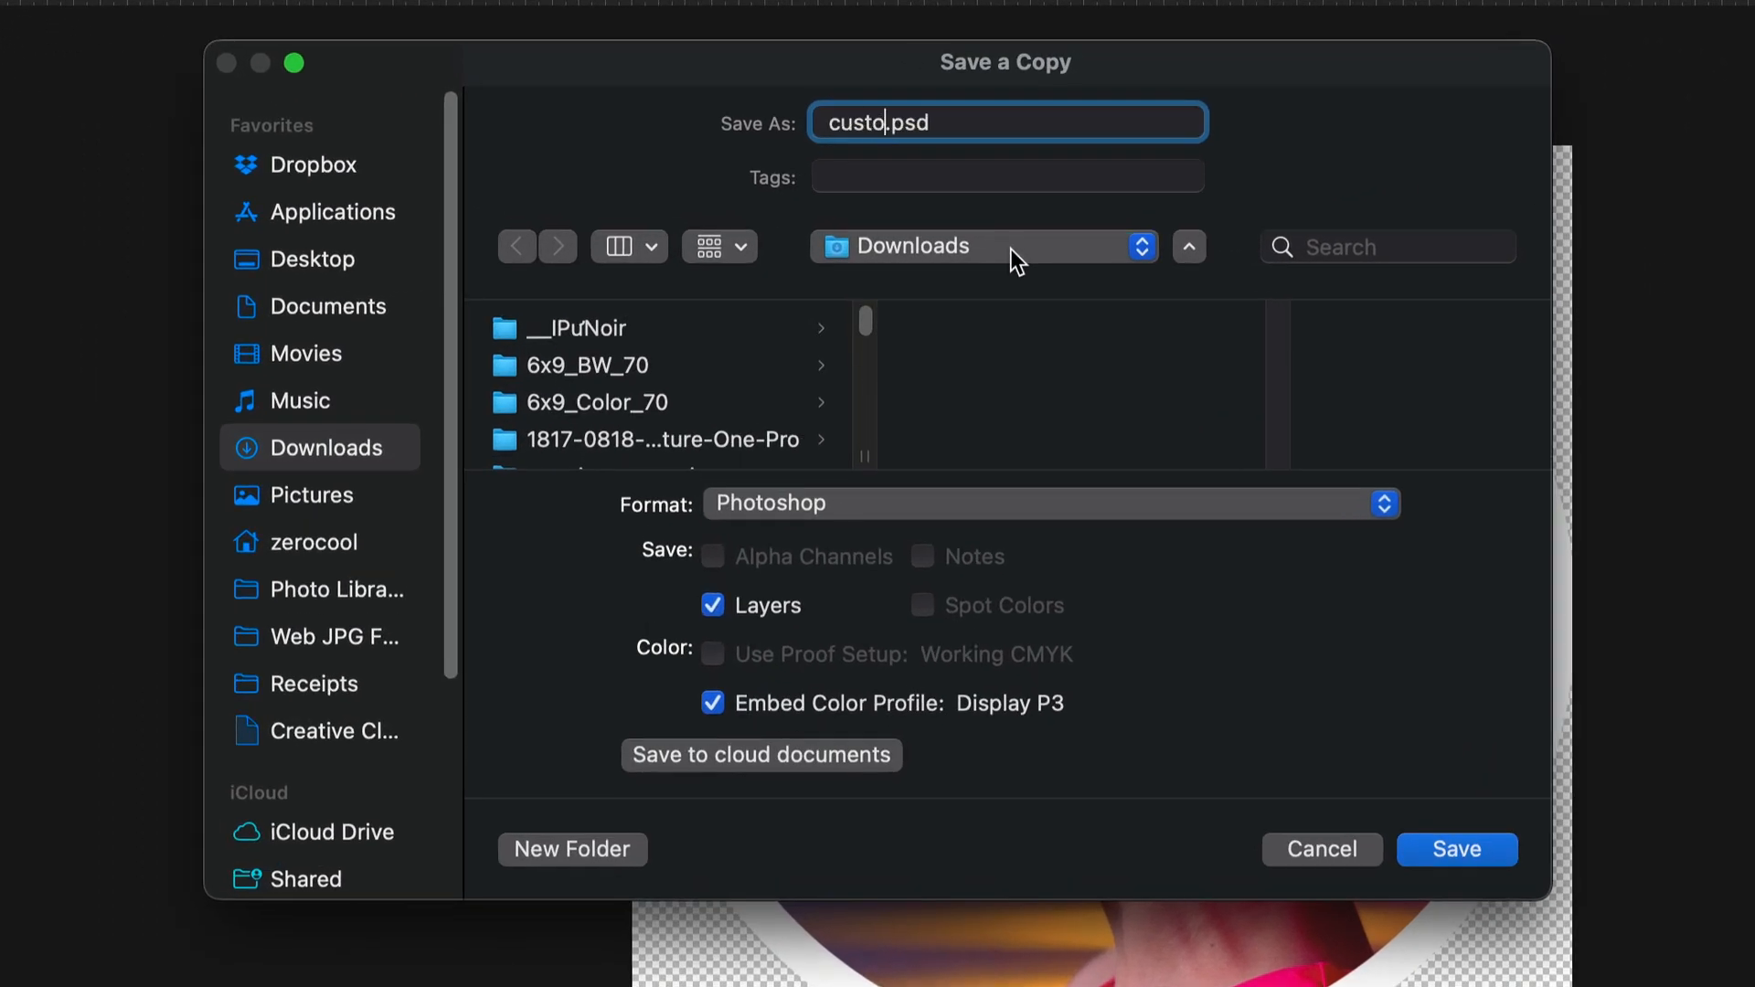
type("profile")
left_click(880, 513)
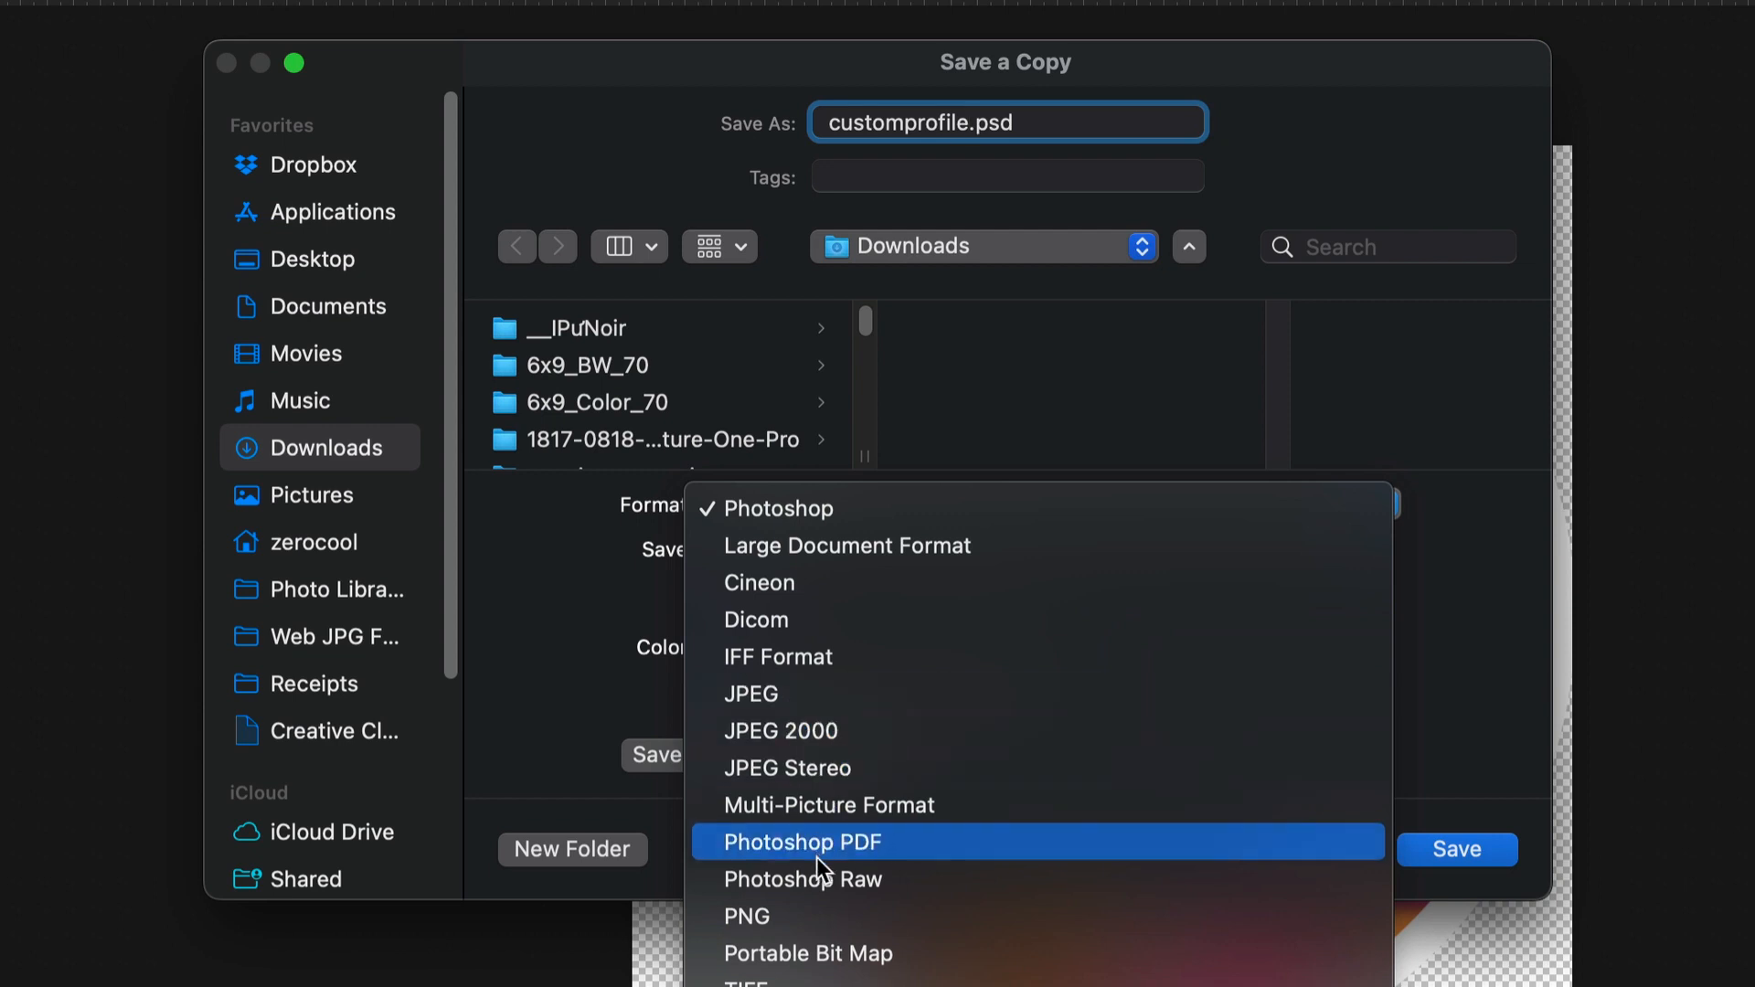
left_click(814, 902)
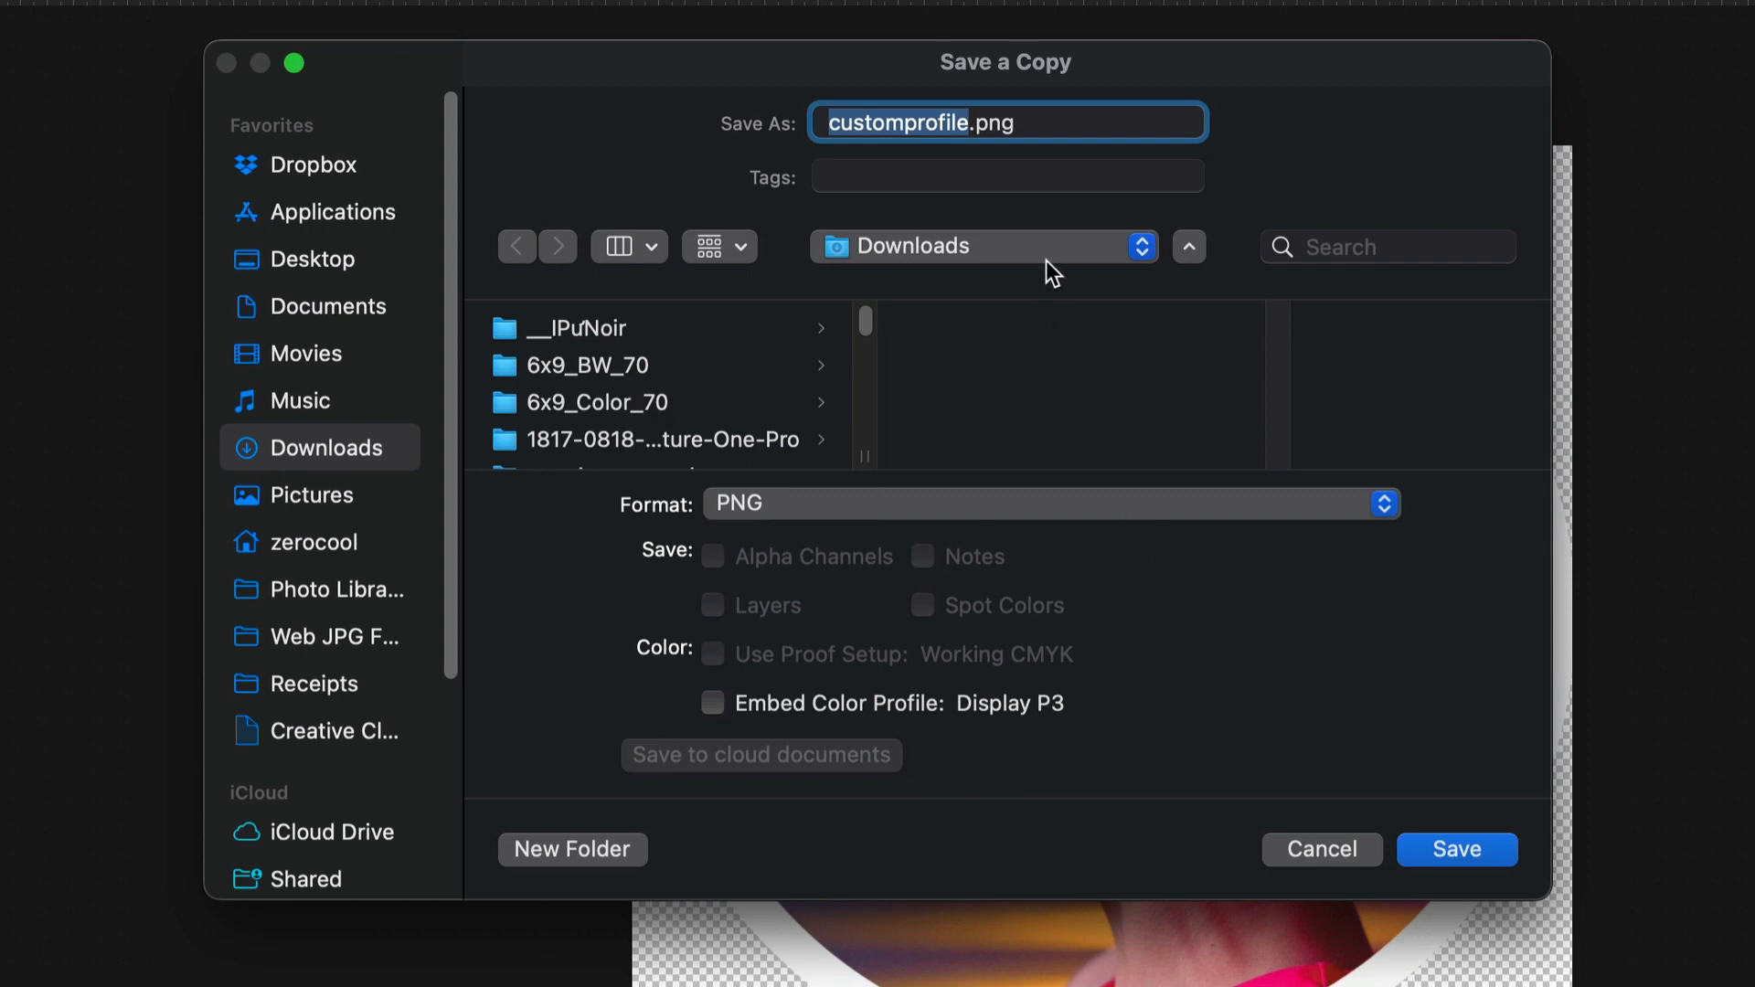
- Save the PNG copy with the Smallest file size (Slowest saving) option
left_click(1465, 847)
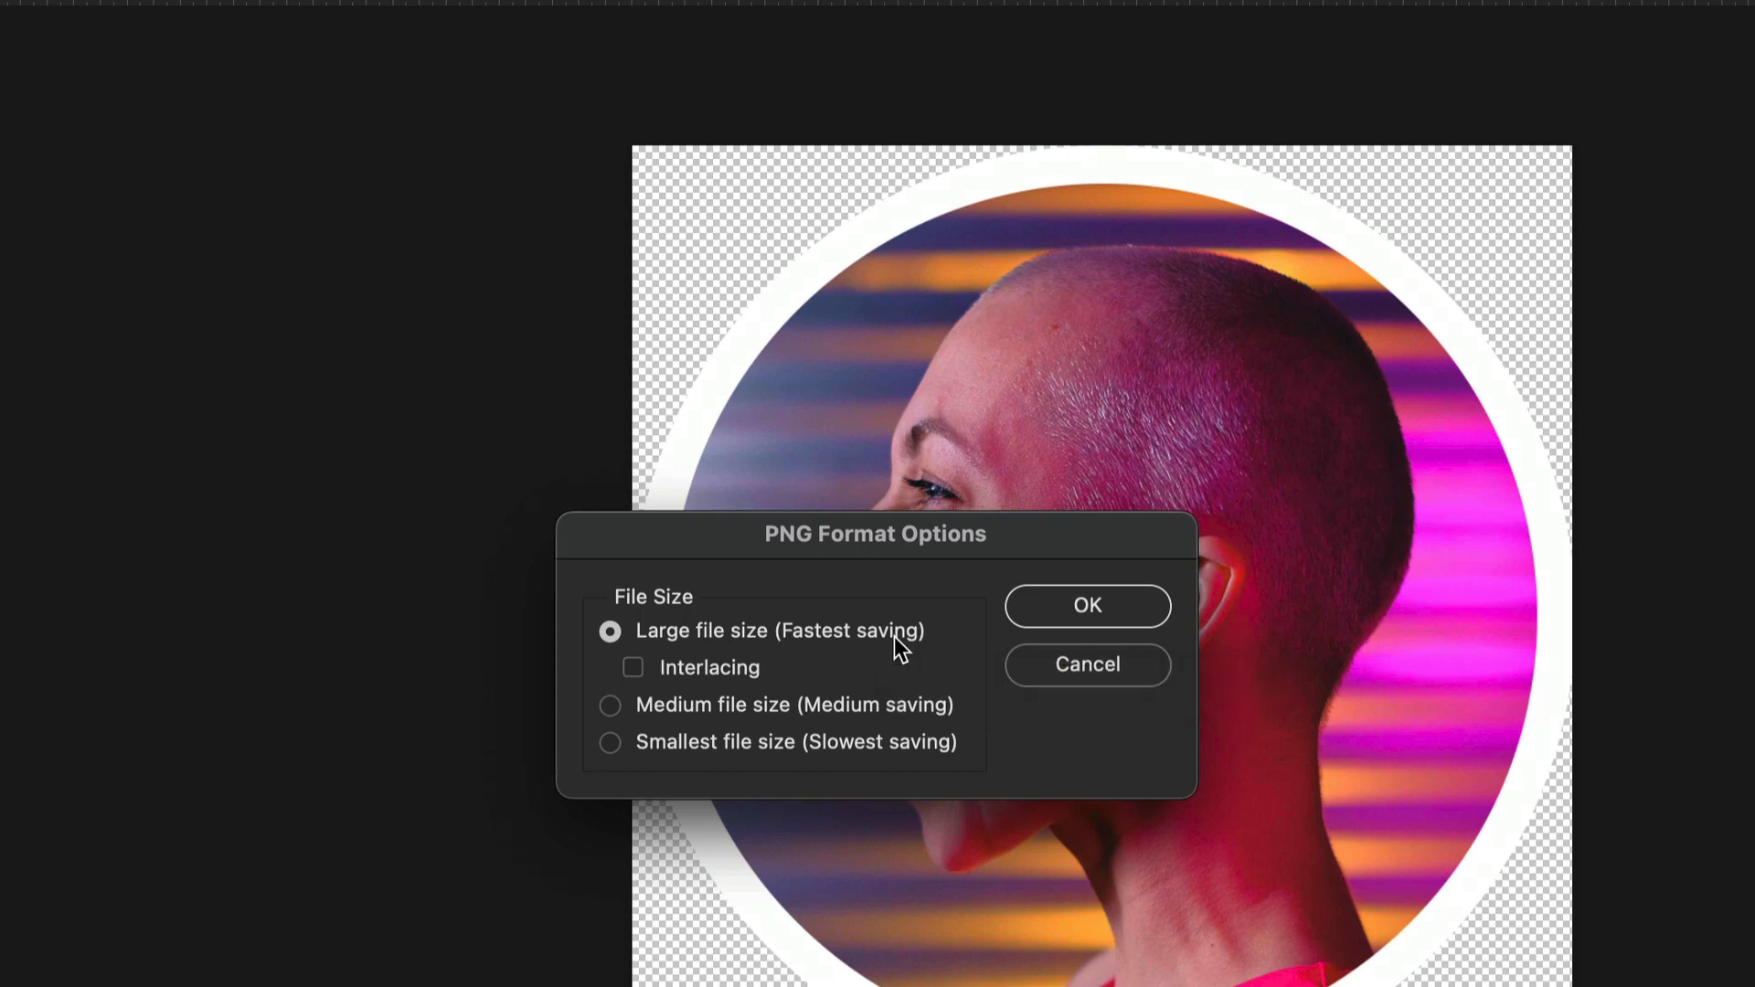
left_click(611, 743)
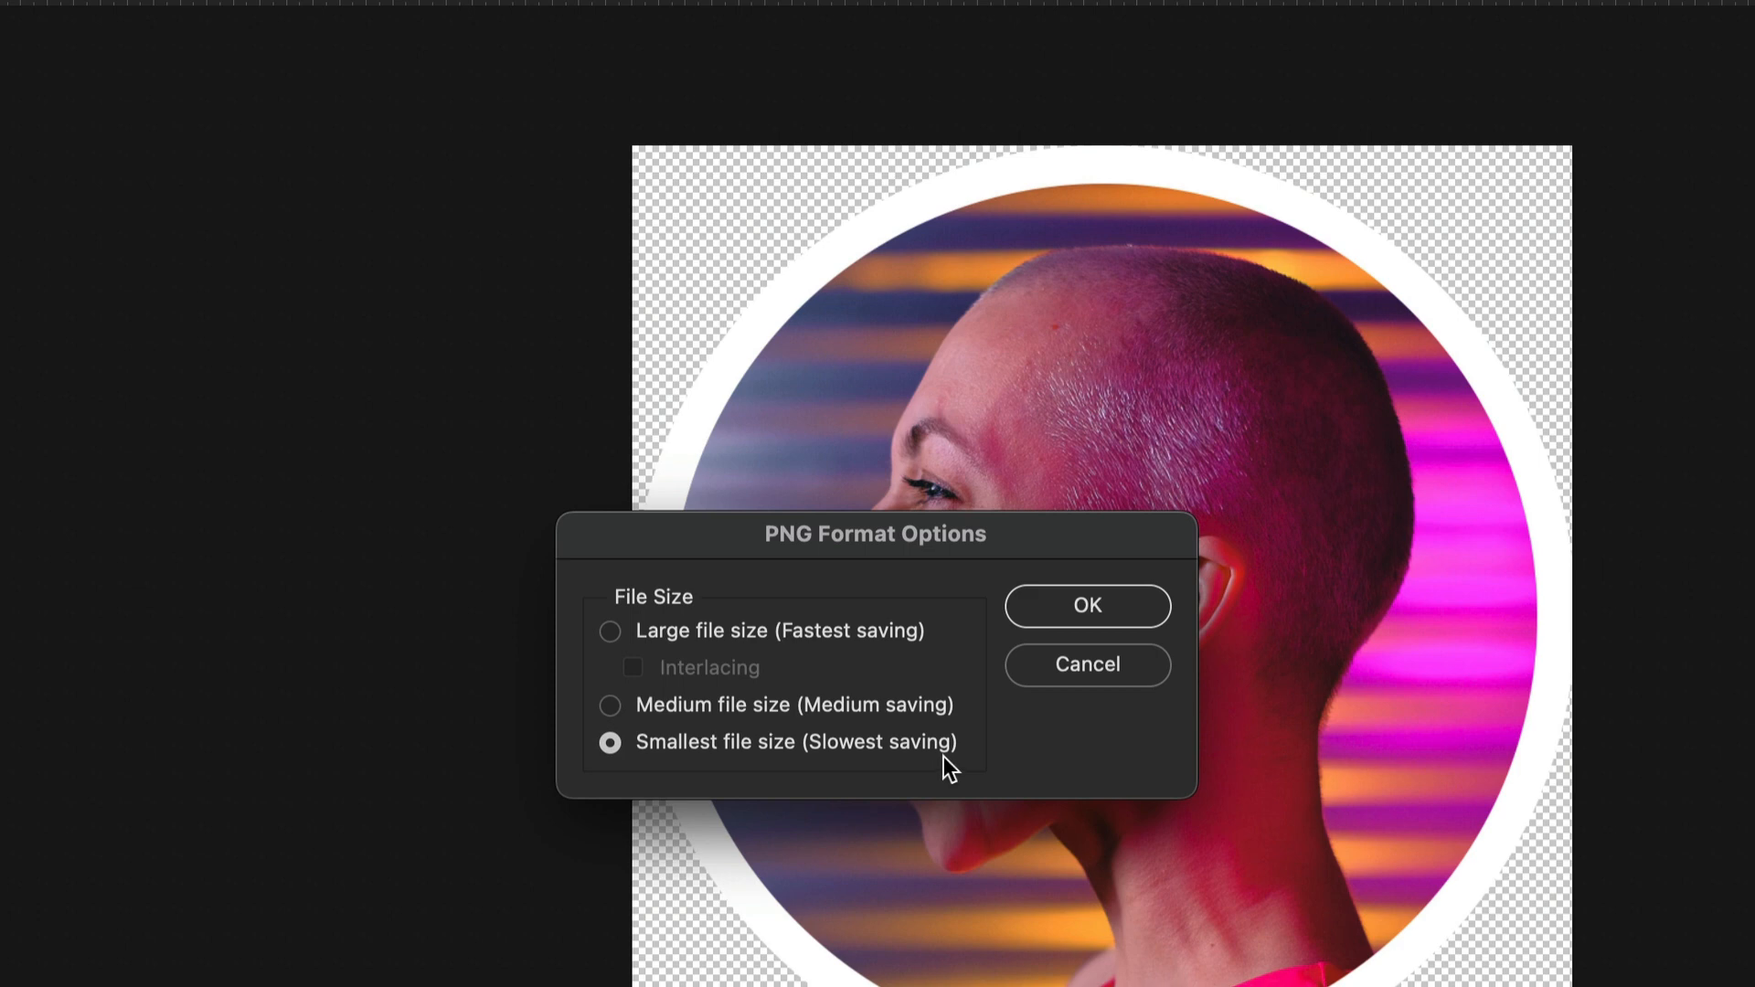
left_click(1144, 605)
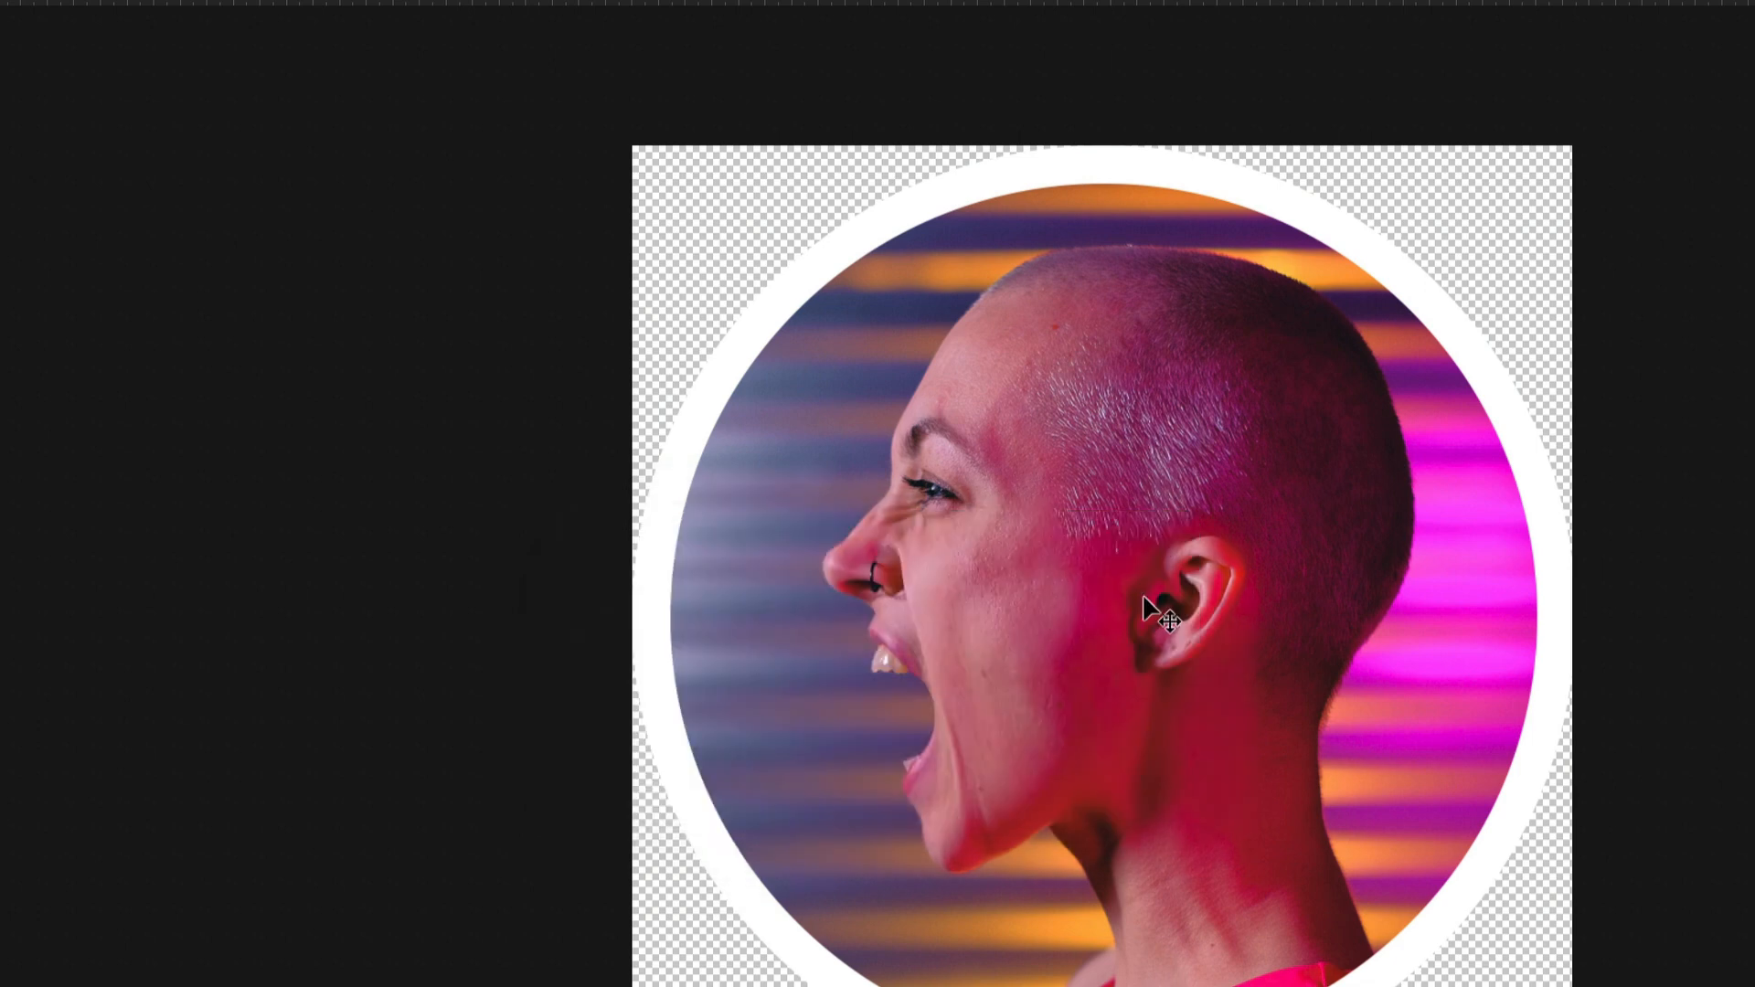